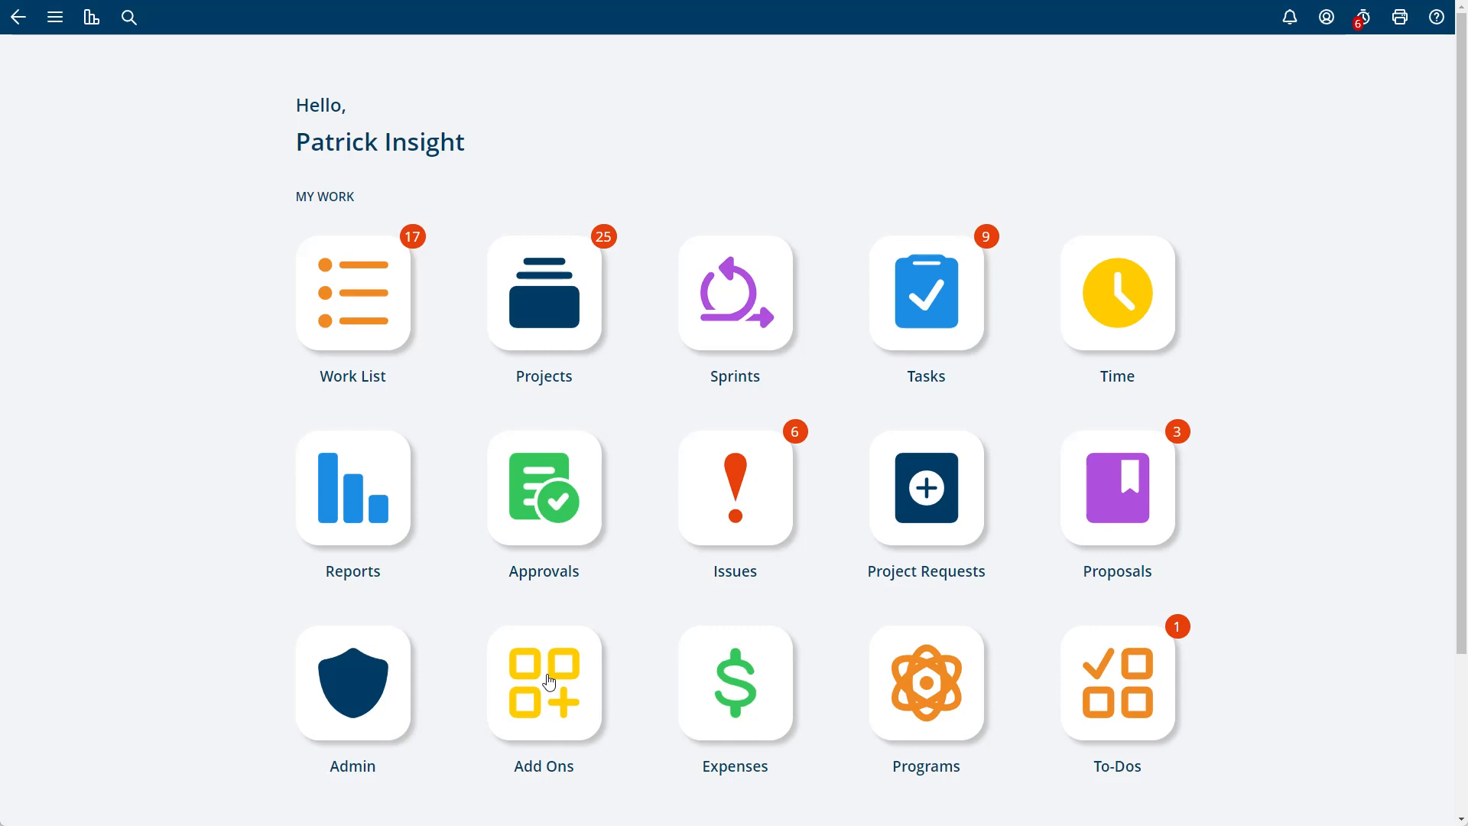
- Find the Custom Fields entry among the installed add-ons and open its configuration
left_click(55, 17)
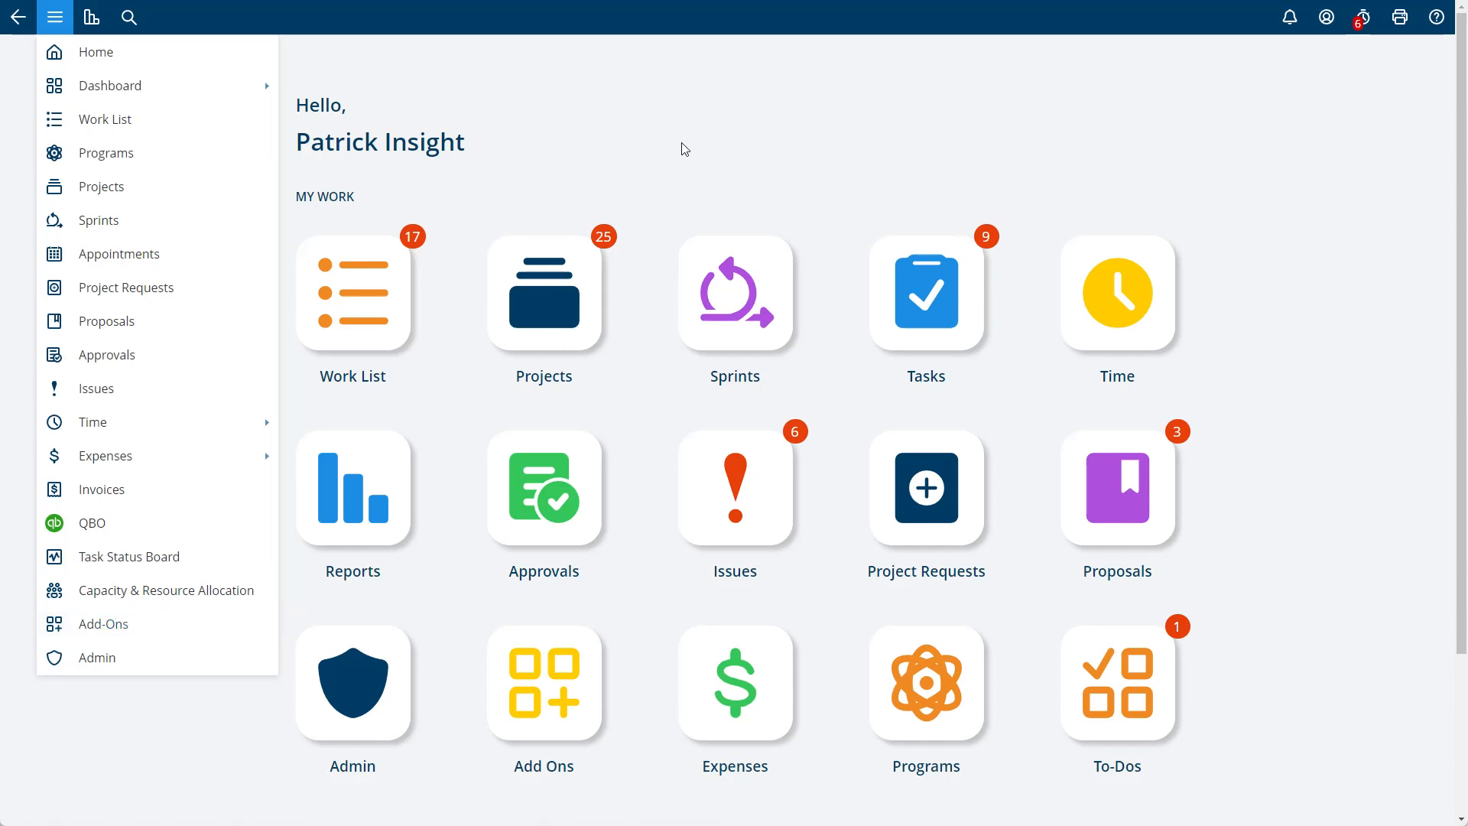
scroll(685, 151, "down", 2)
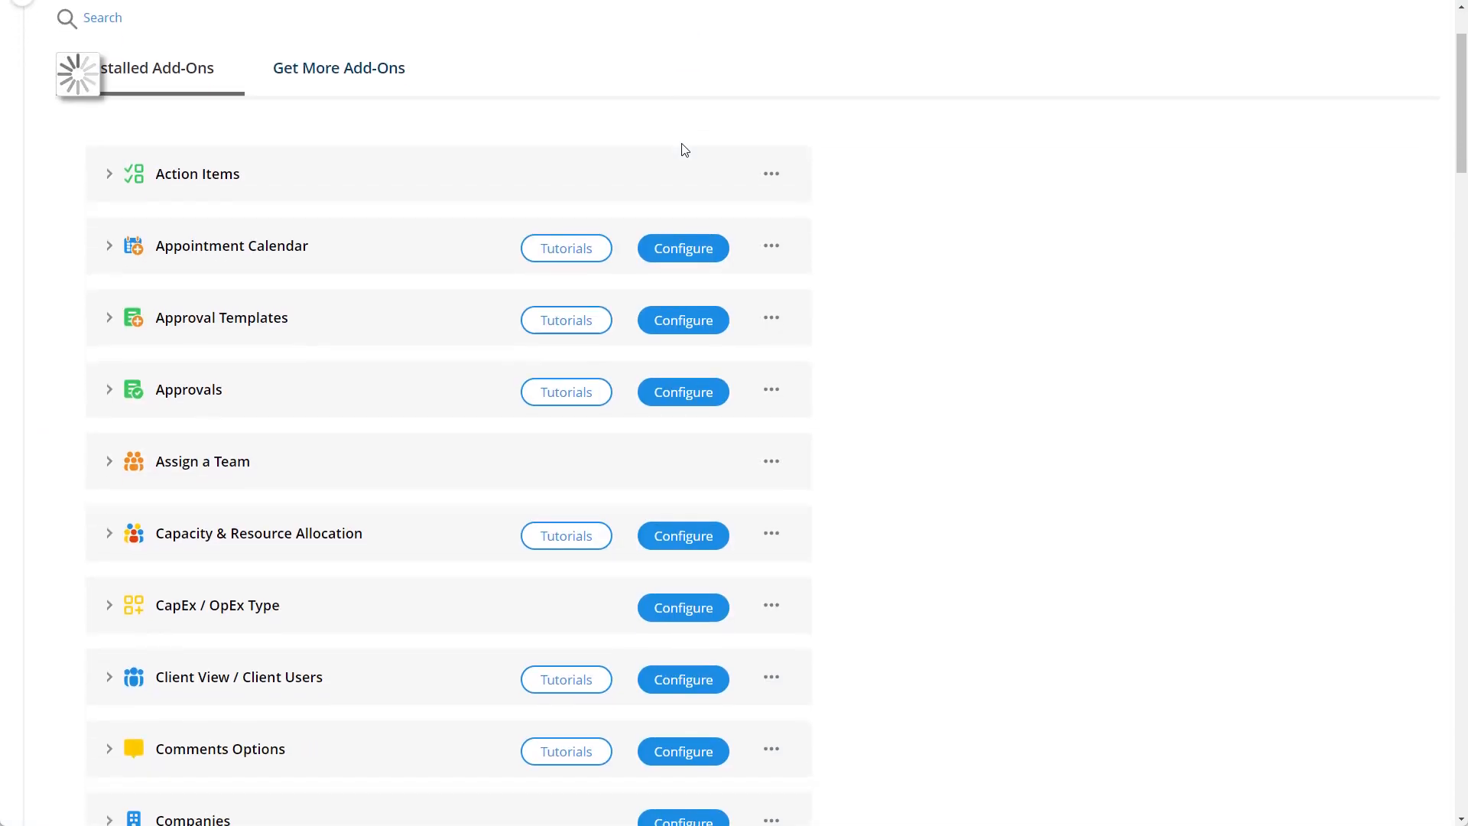
scroll(685, 151, "down", 2)
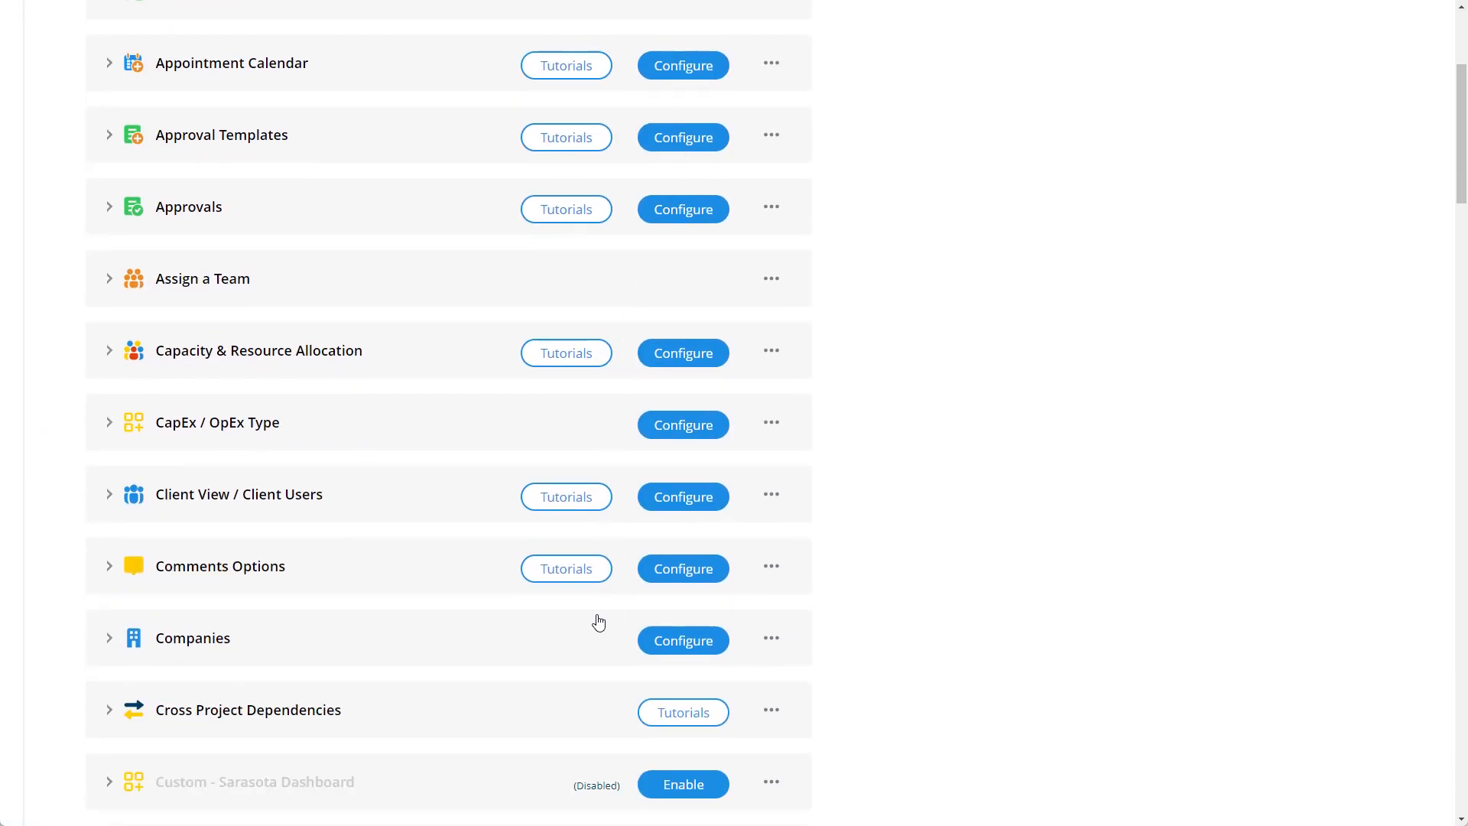
scroll(458, 465, "down", 4)
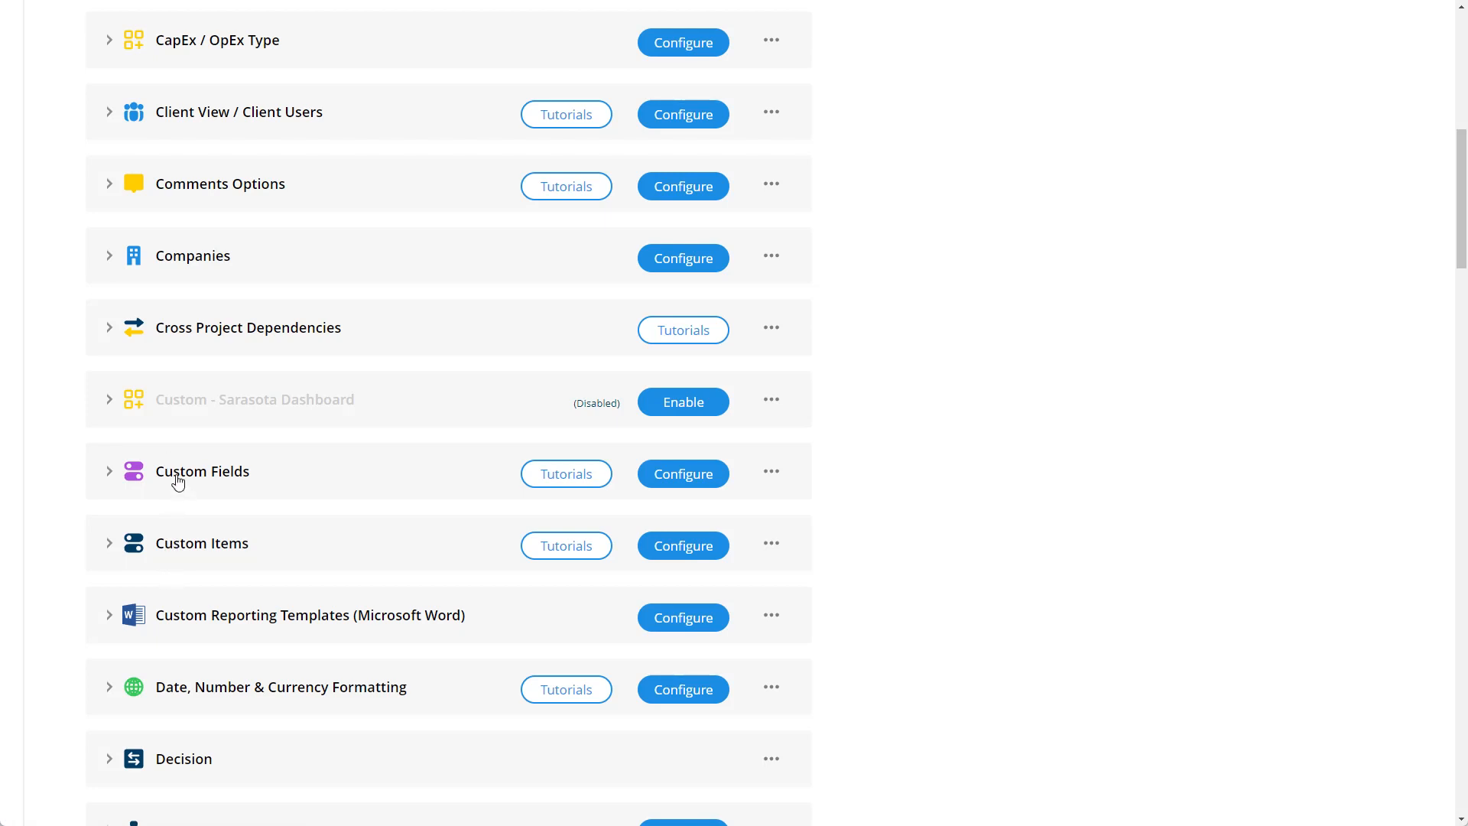
left_click(677, 481)
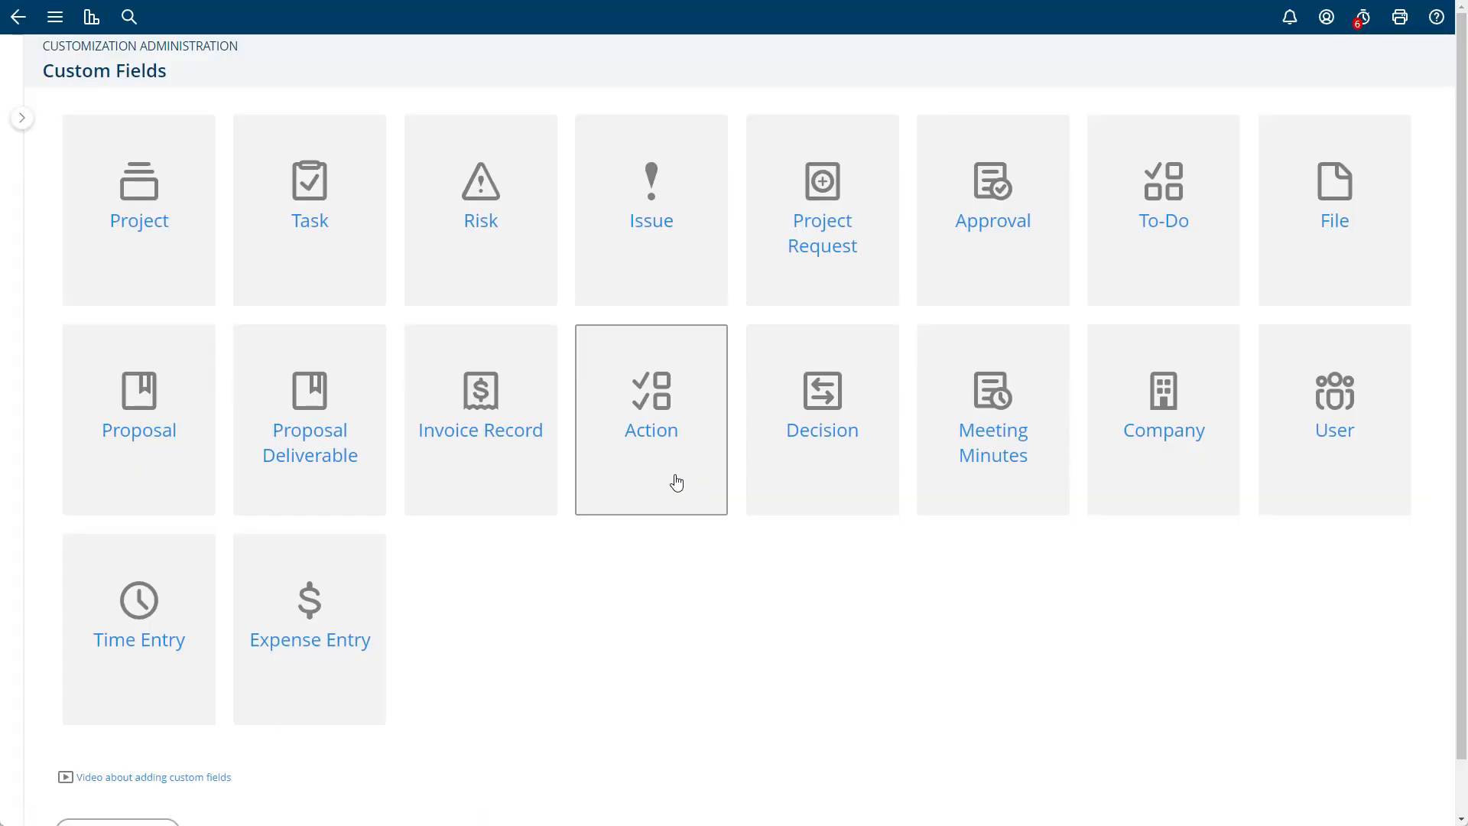
- Start a new custom field for projects and name it Custom Combobox
left_click(155, 289)
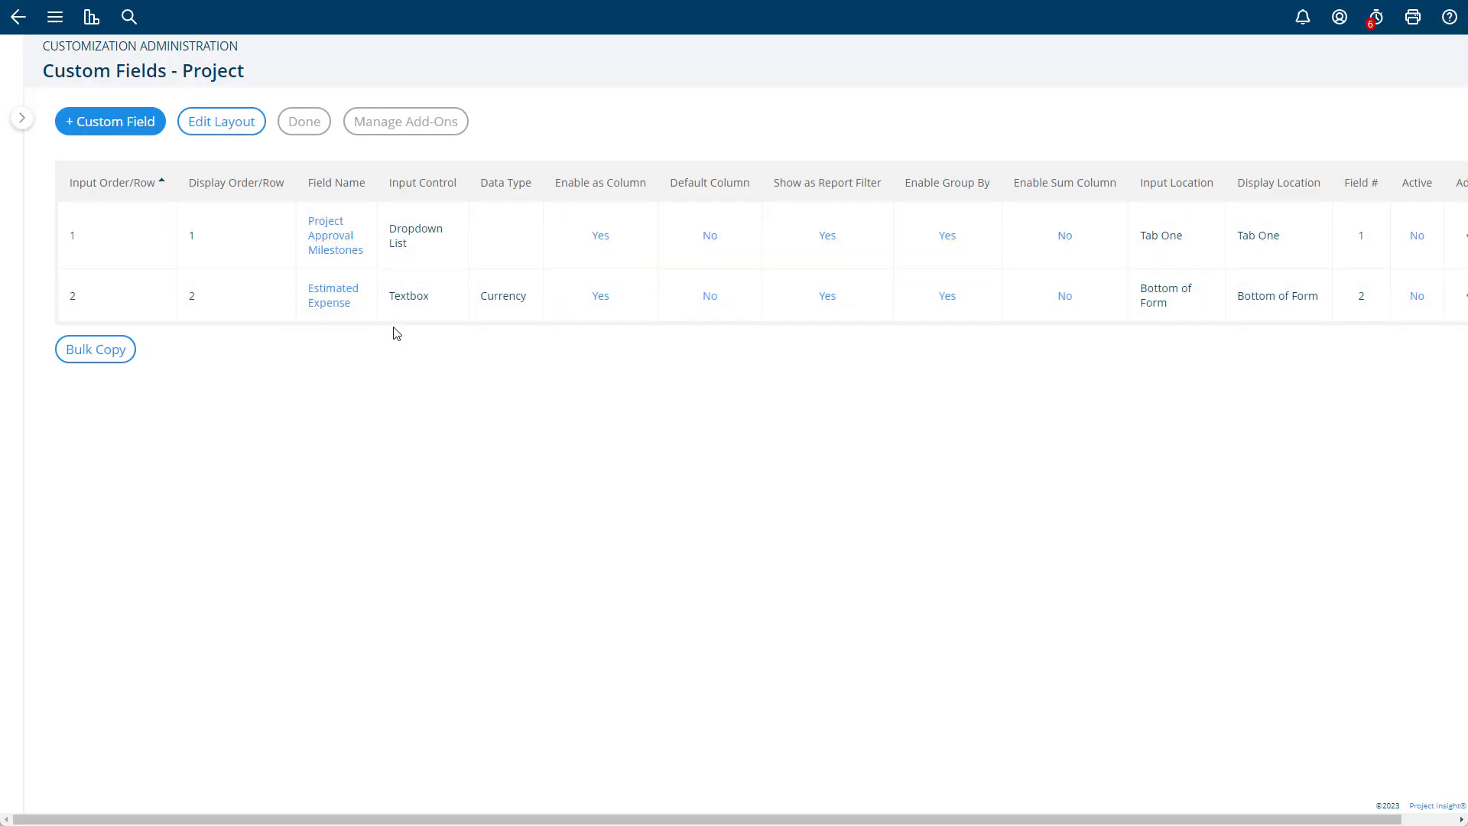
left_click(134, 130)
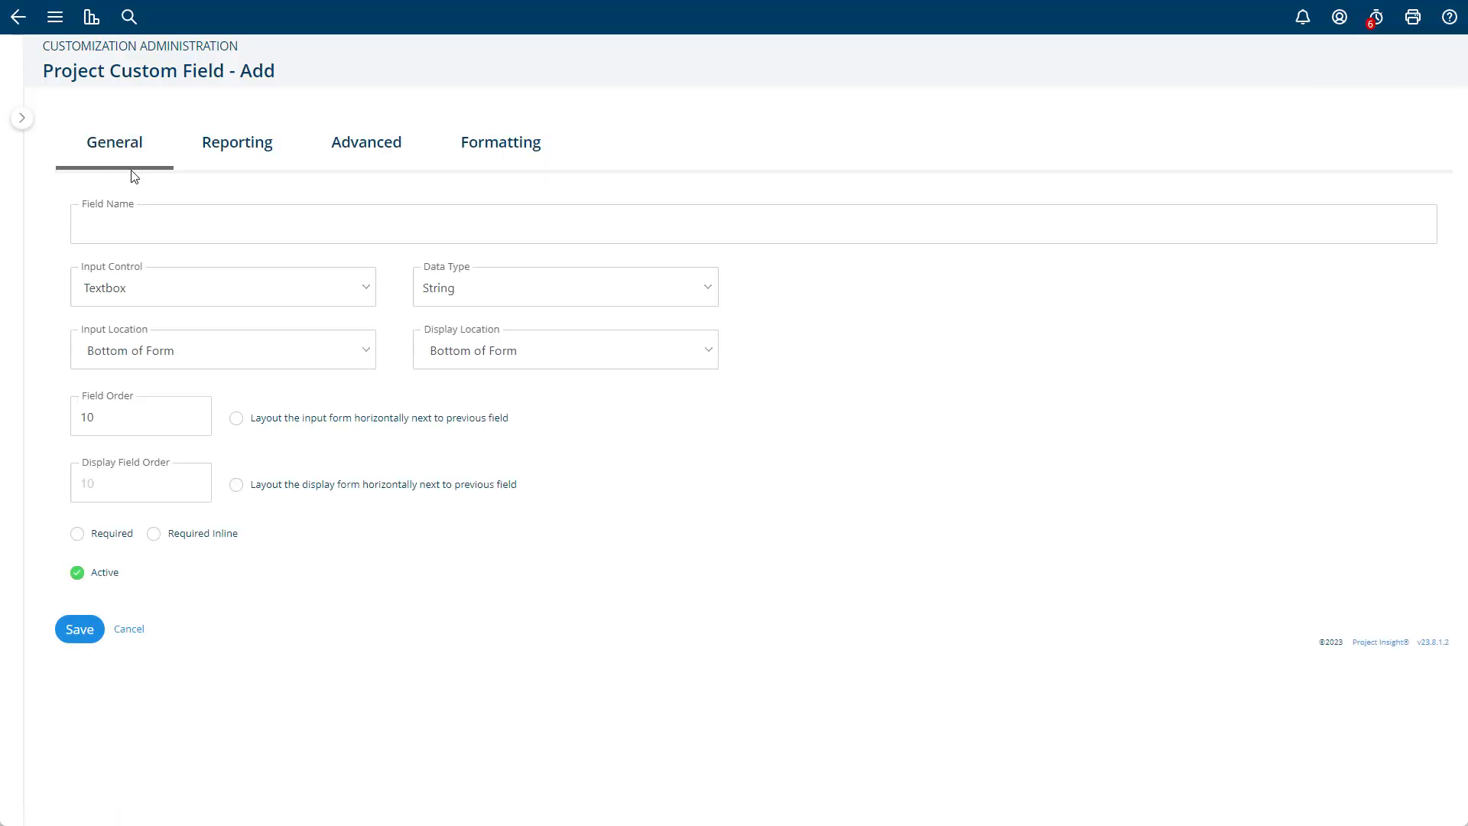
left_click(152, 221)
type("Vust")
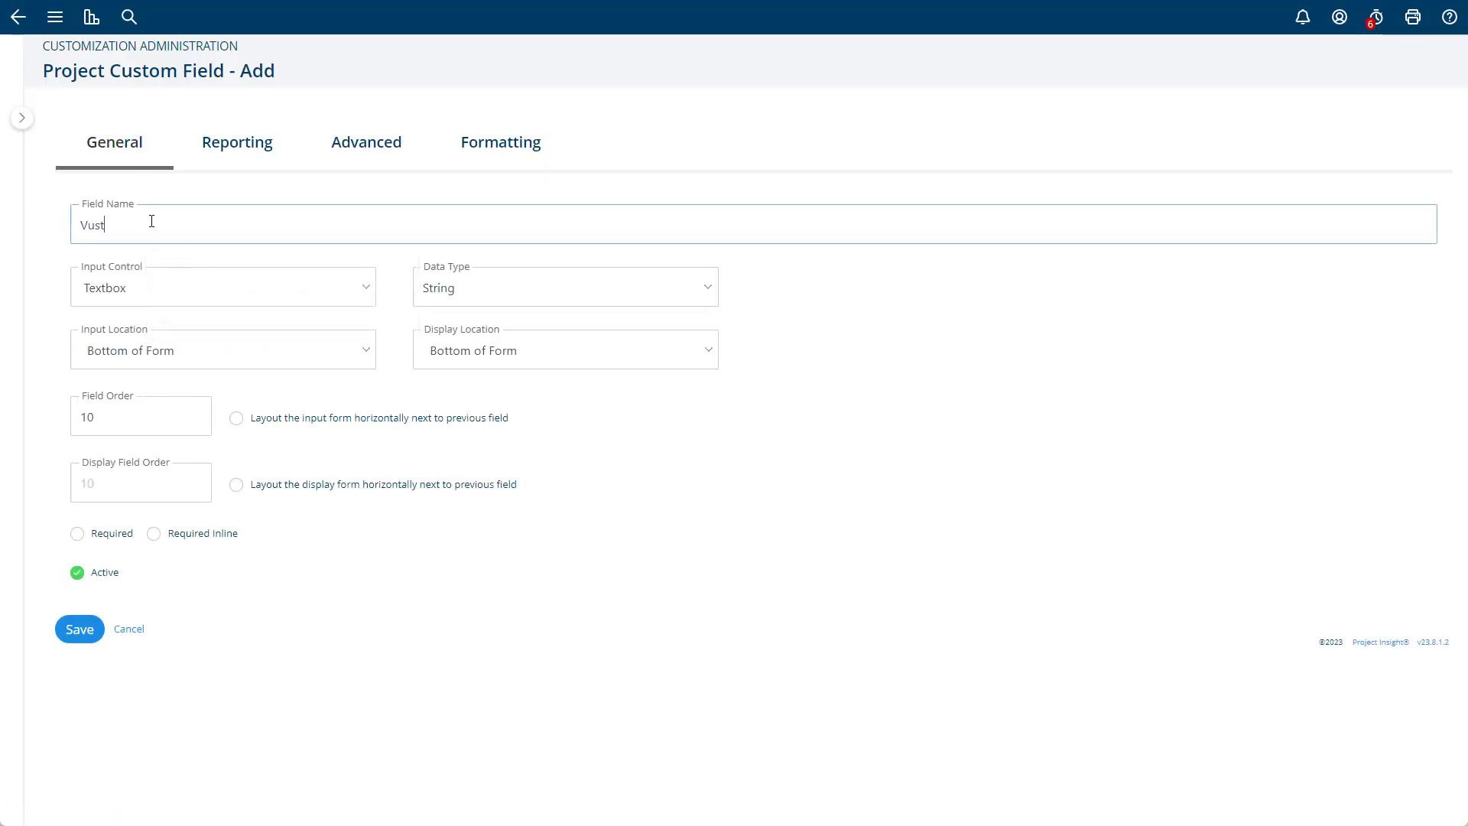
key("BackSpace")
key("BackSpace")
key("BackSpace")
key("BackSpace")
type("Cust")
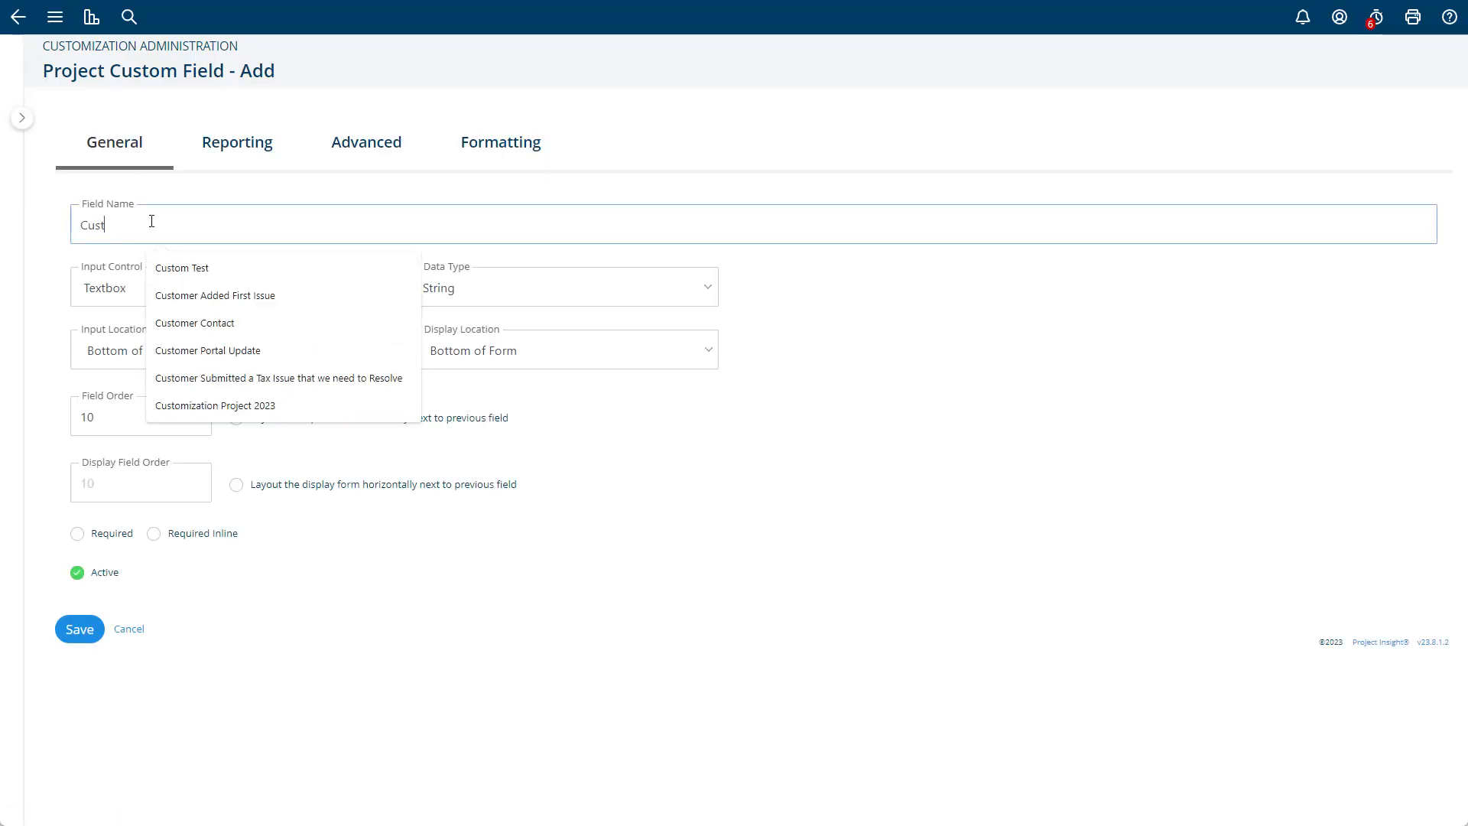
type("om Combobo")
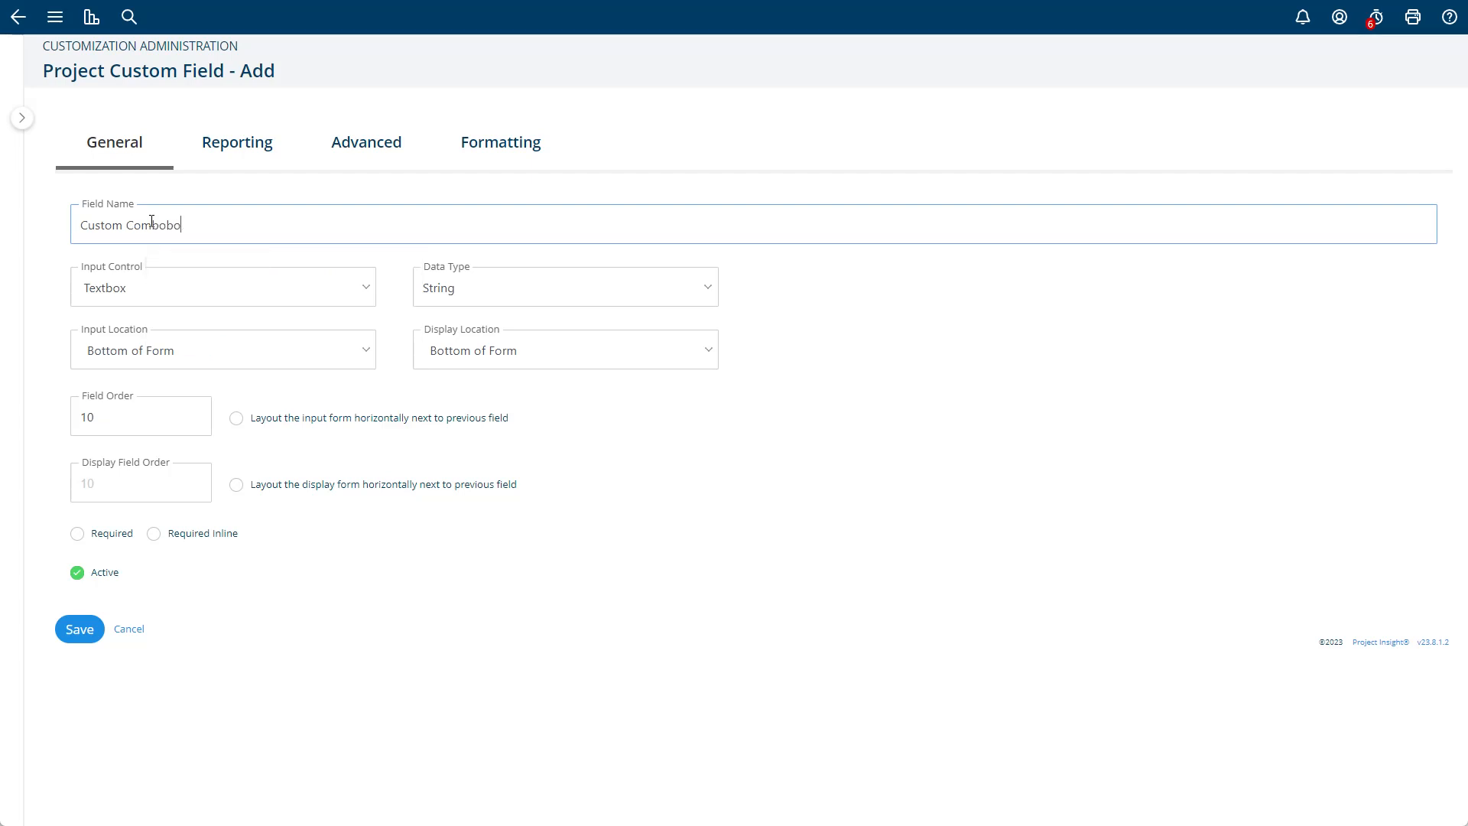
type("x")
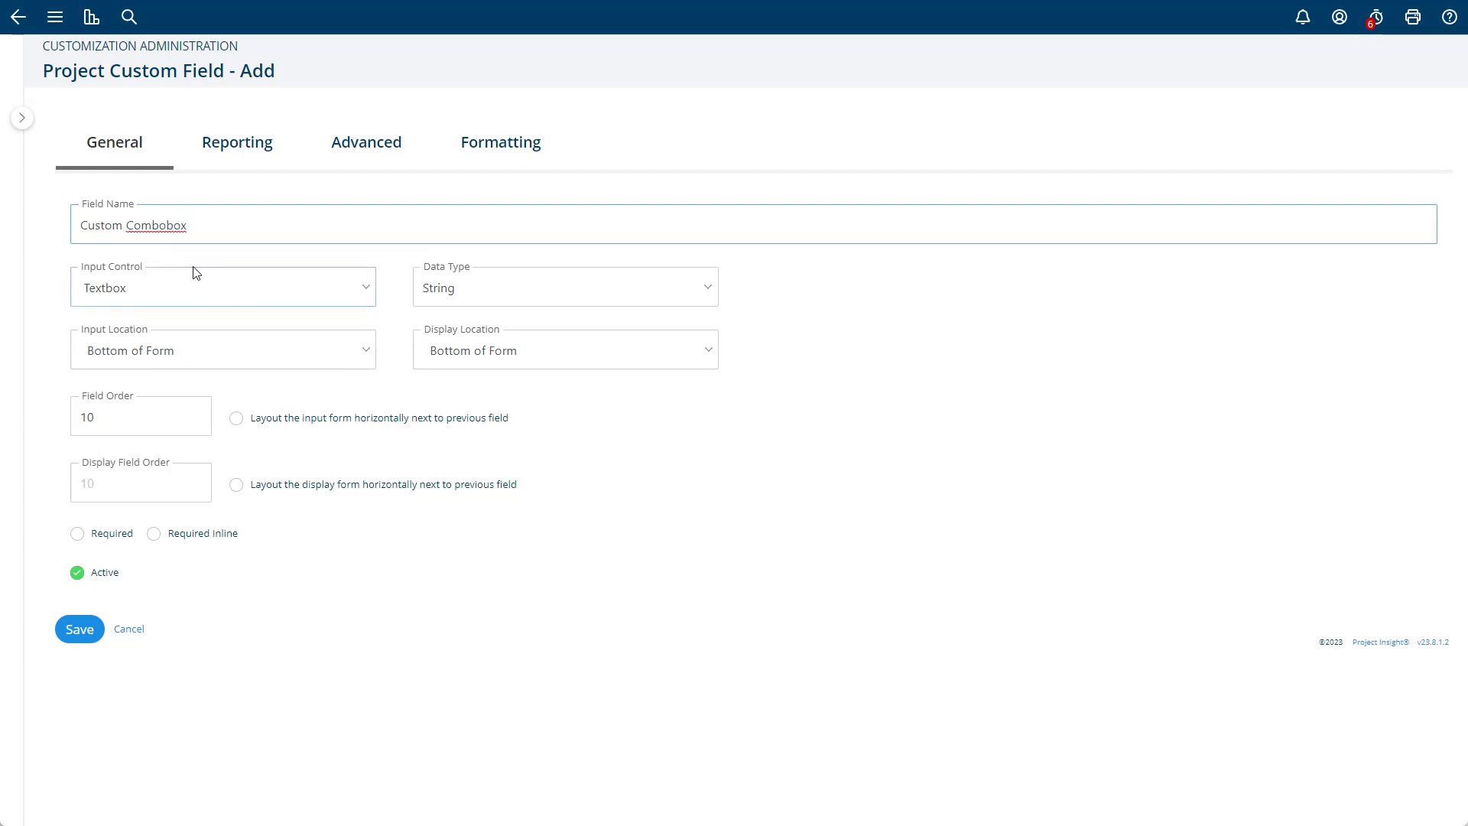
- Set the new field's input control to the single-selection Combobox
left_click(180, 295)
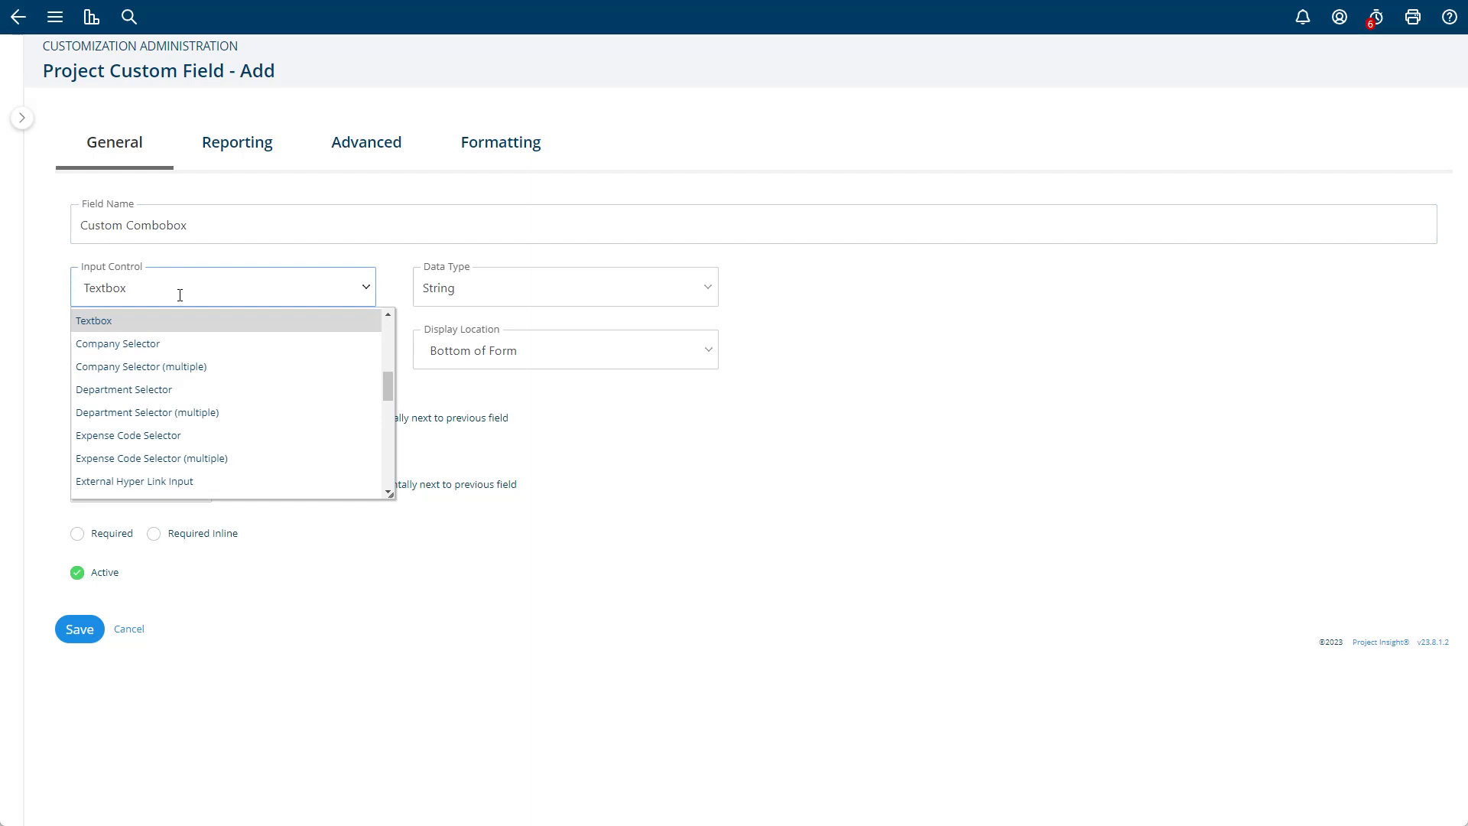
left_click_drag(387, 384, 405, 340)
key("BackSpace")
key("BackSpace")
key("BackSpace")
key("BackSpace")
key("BackSpace")
key("BackSpace")
key("BackSpace")
type("Com")
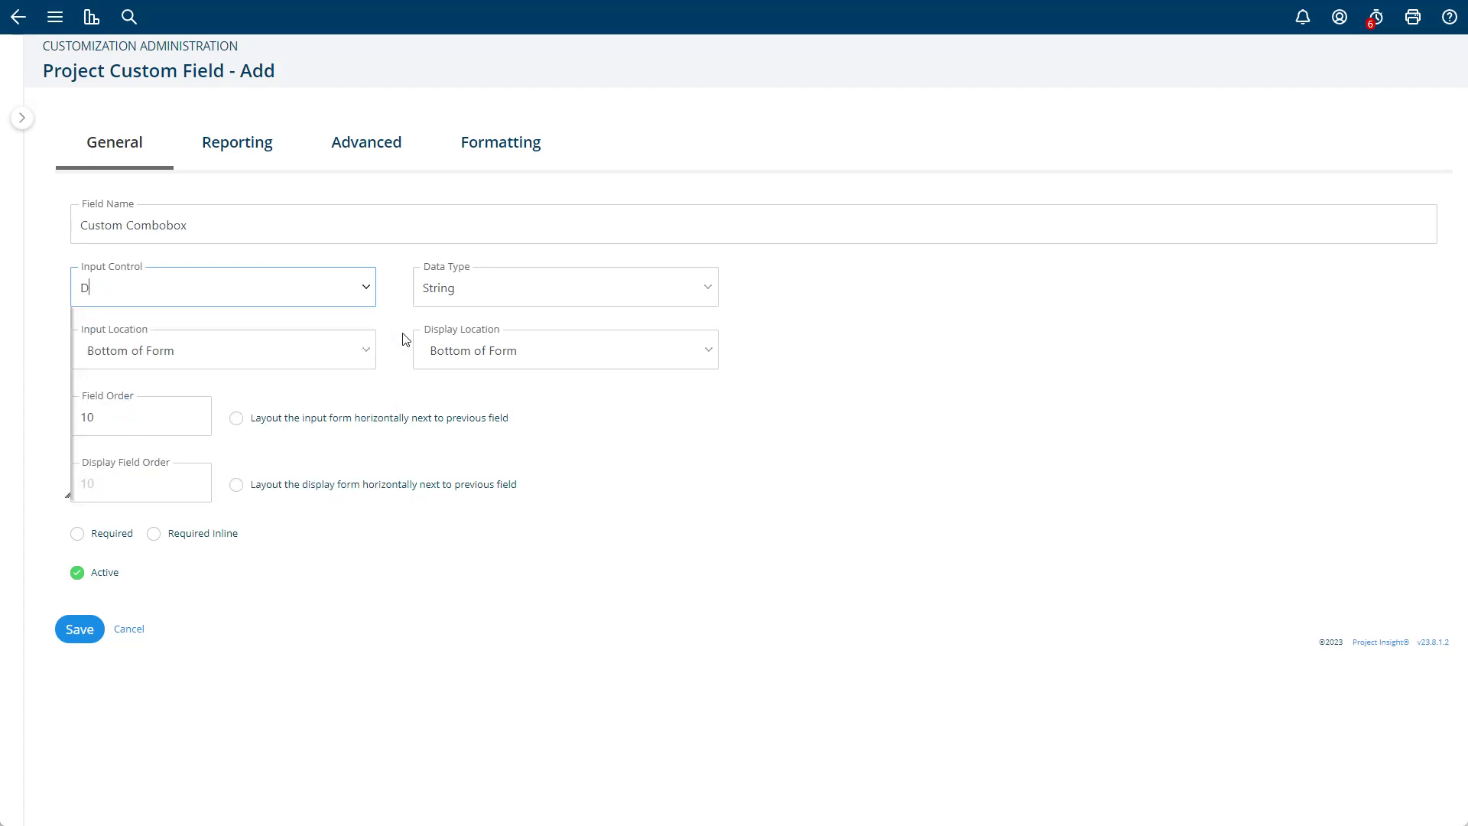
type("b")
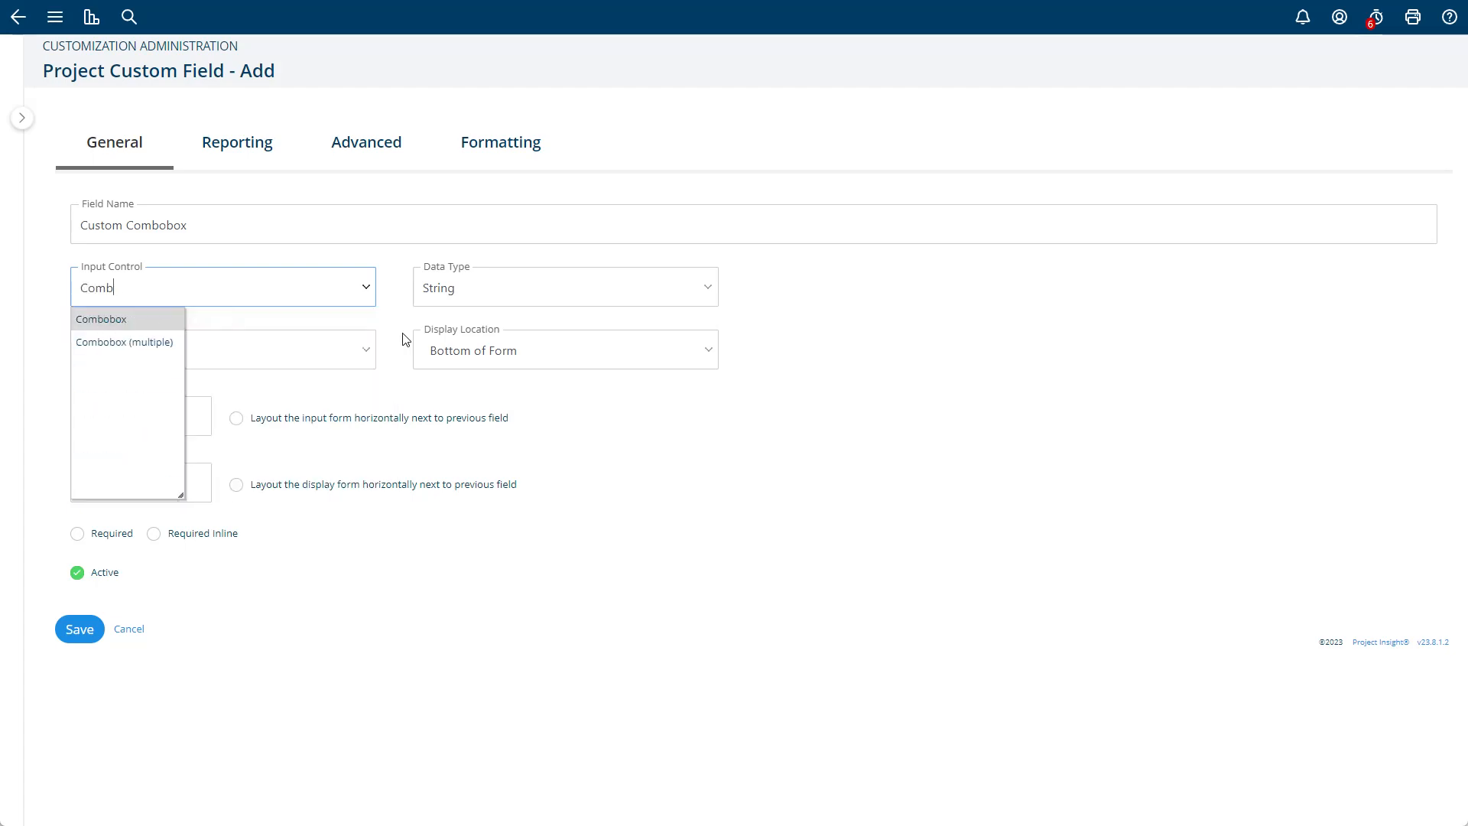
left_click(127, 319)
left_click(261, 272)
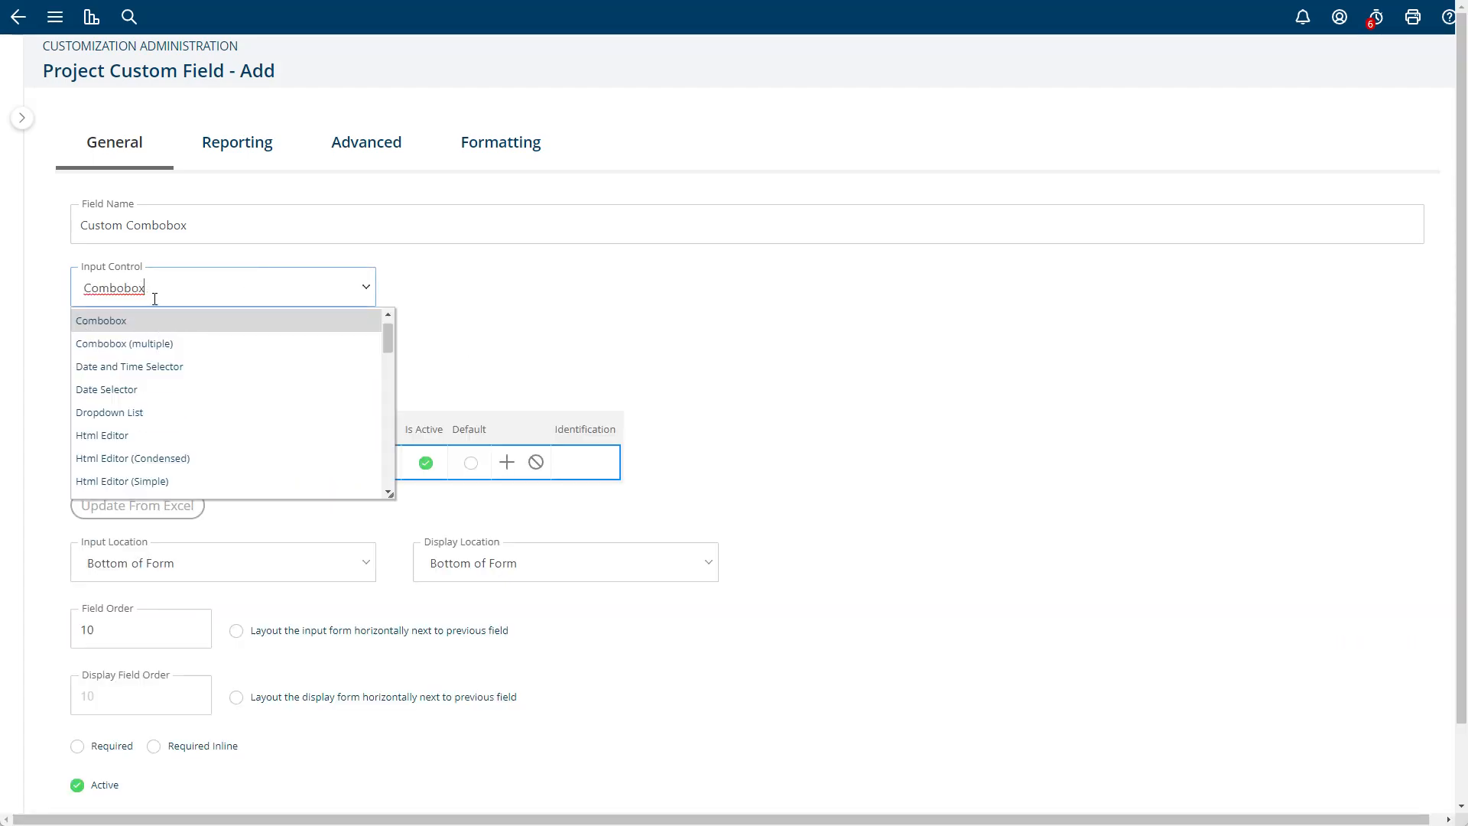
left_click(488, 299)
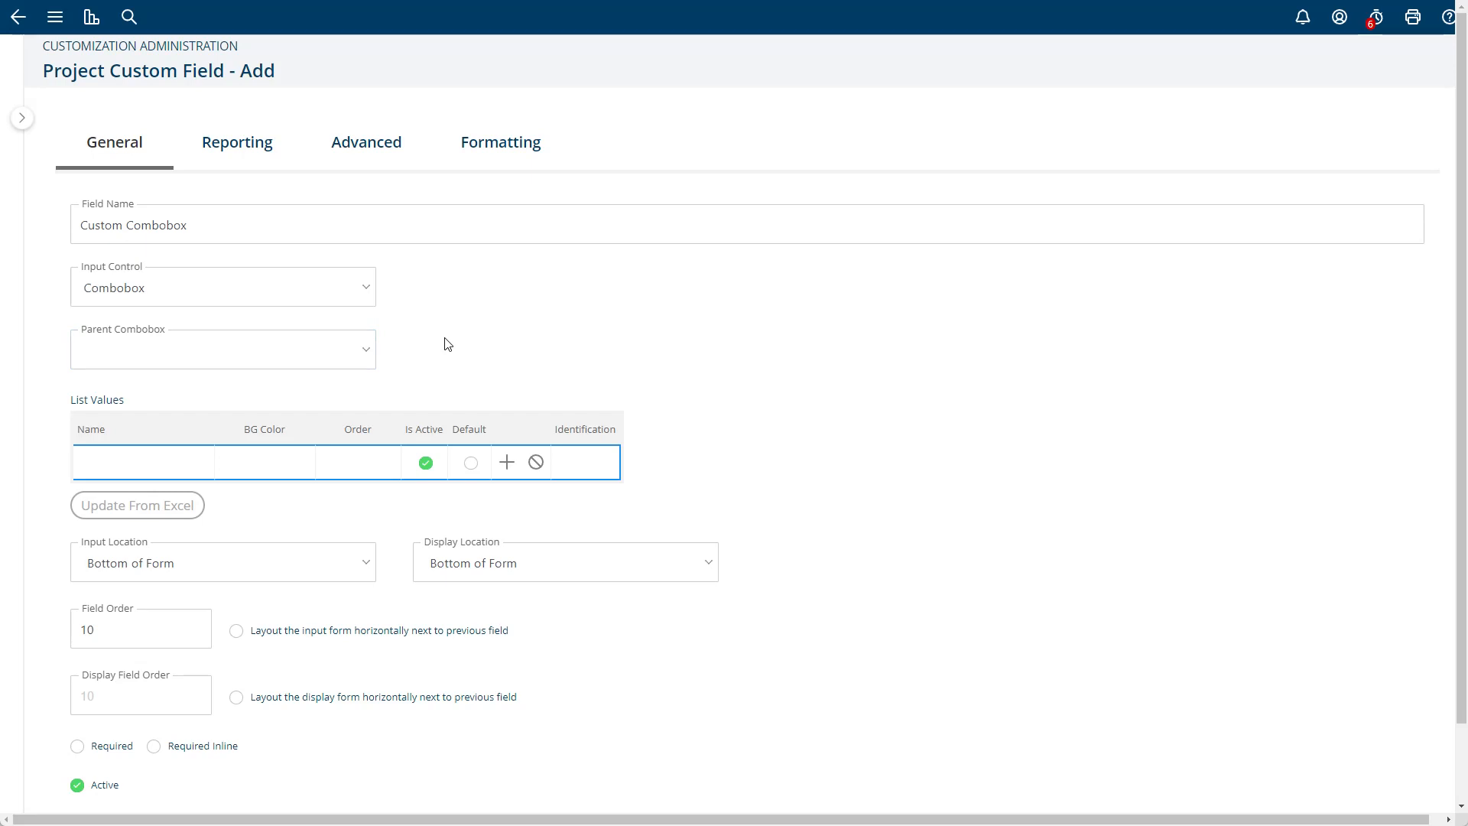
- Add Value 1, Value 2 and Value 3 as list values of the combobox
left_click(127, 459)
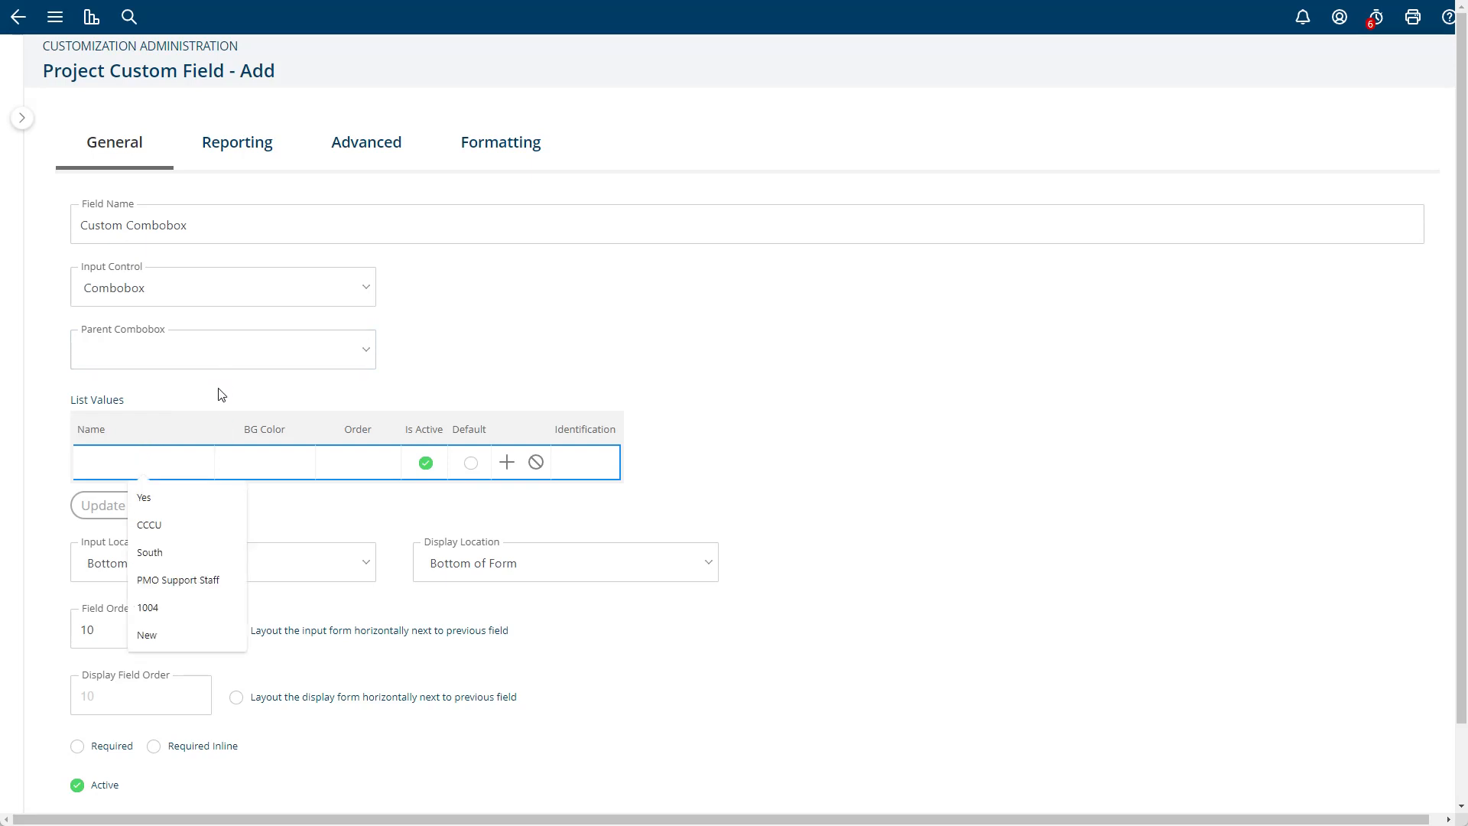
type("Value 1")
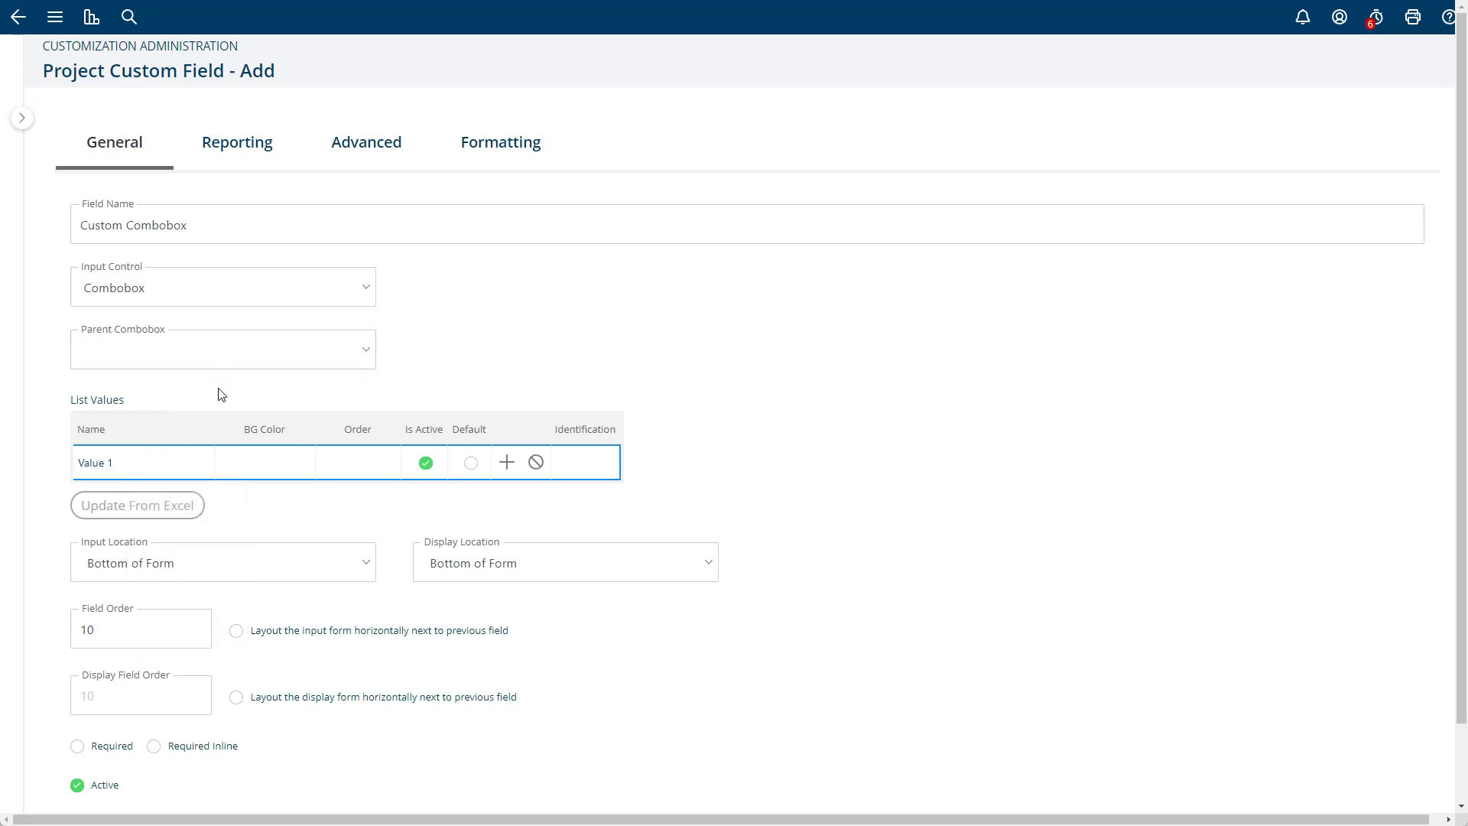
left_click(507, 462)
left_click(168, 491)
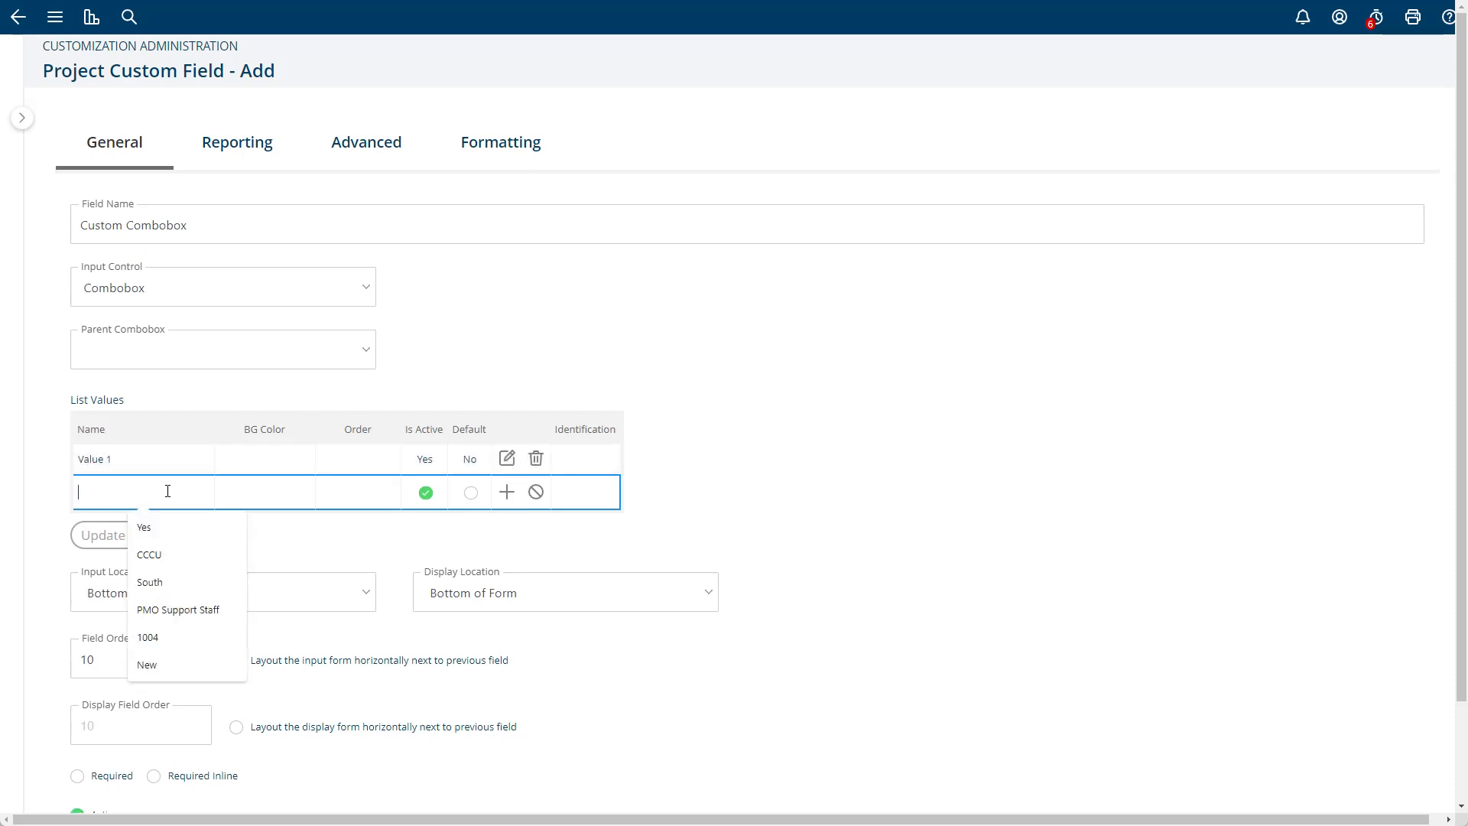
type("Value 2")
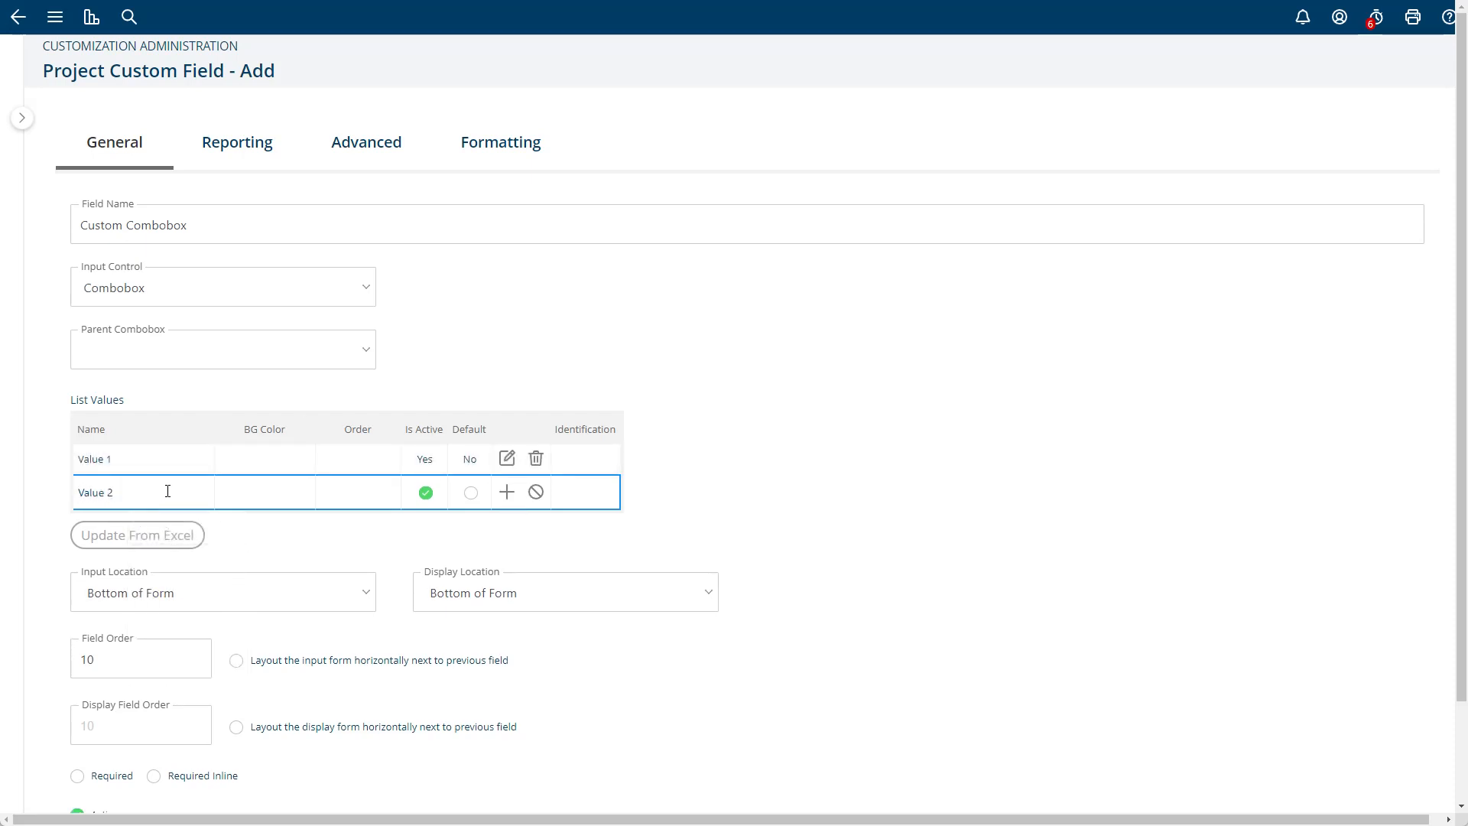
left_click(507, 491)
left_click(116, 516)
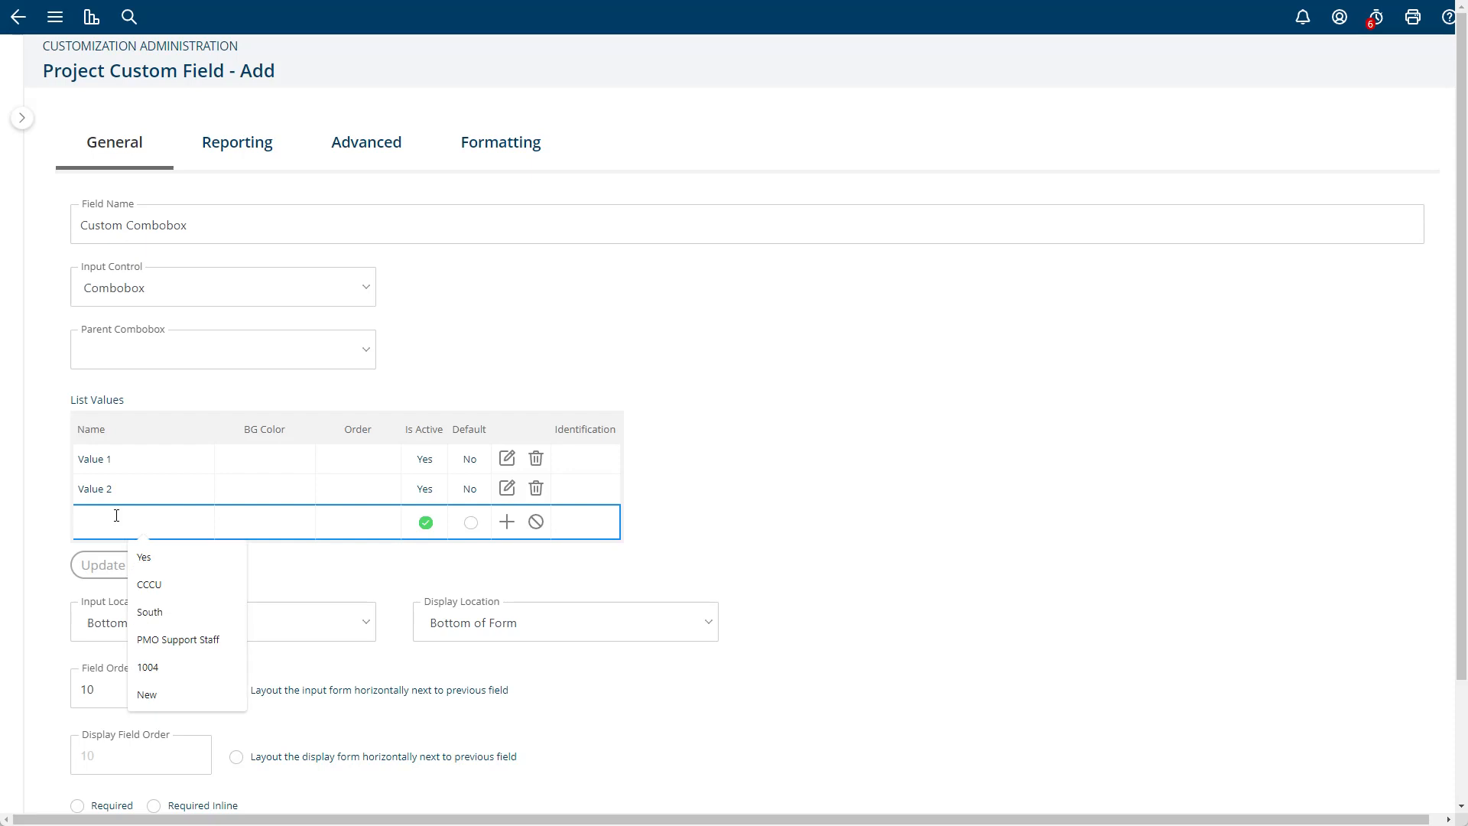
type("Value 3")
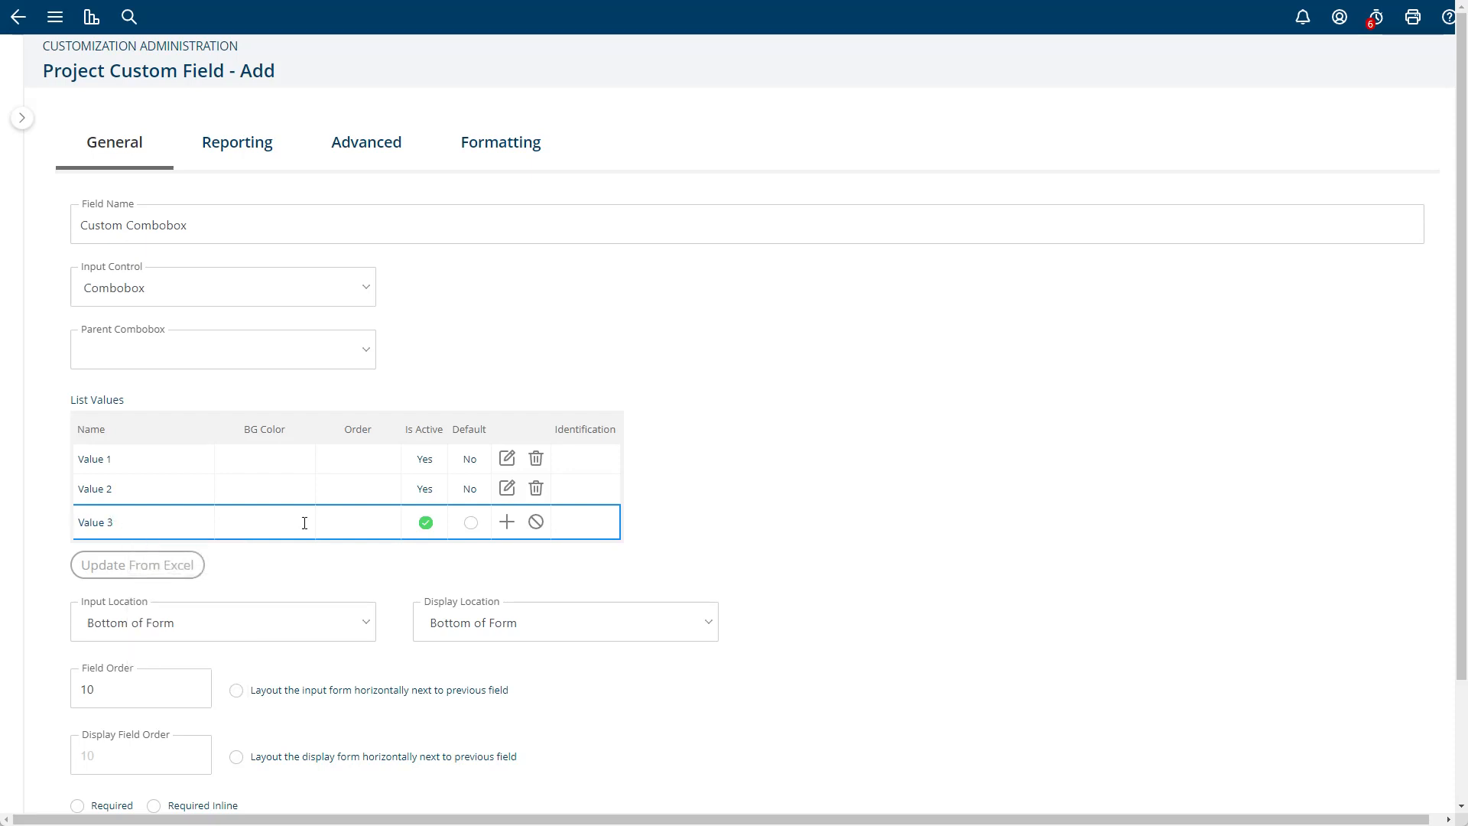
left_click(507, 522)
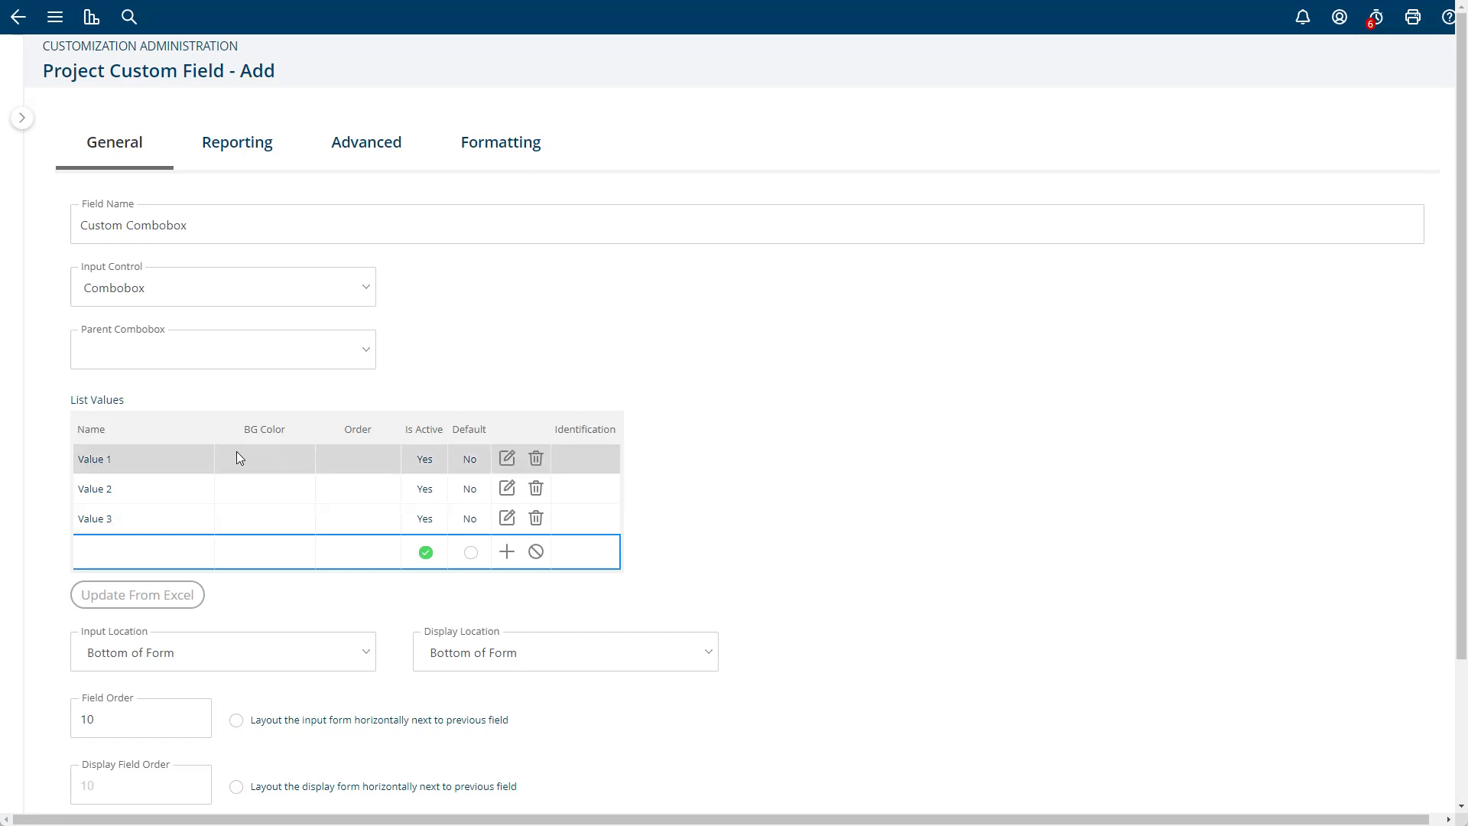
- Make Value 1 the default list value and mark Value 2 and Value 3 as active
left_click(506, 458)
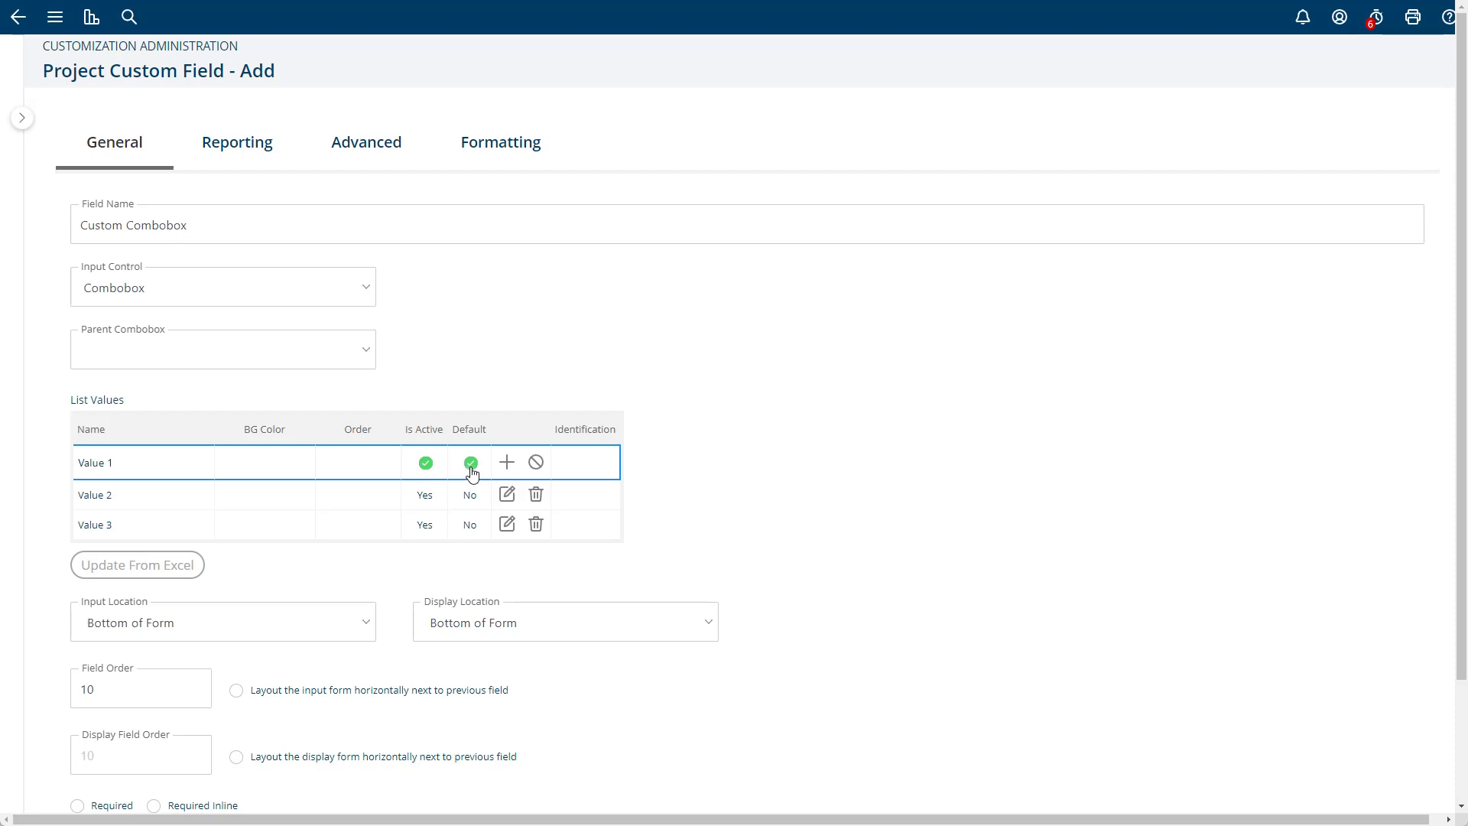
left_click(506, 462)
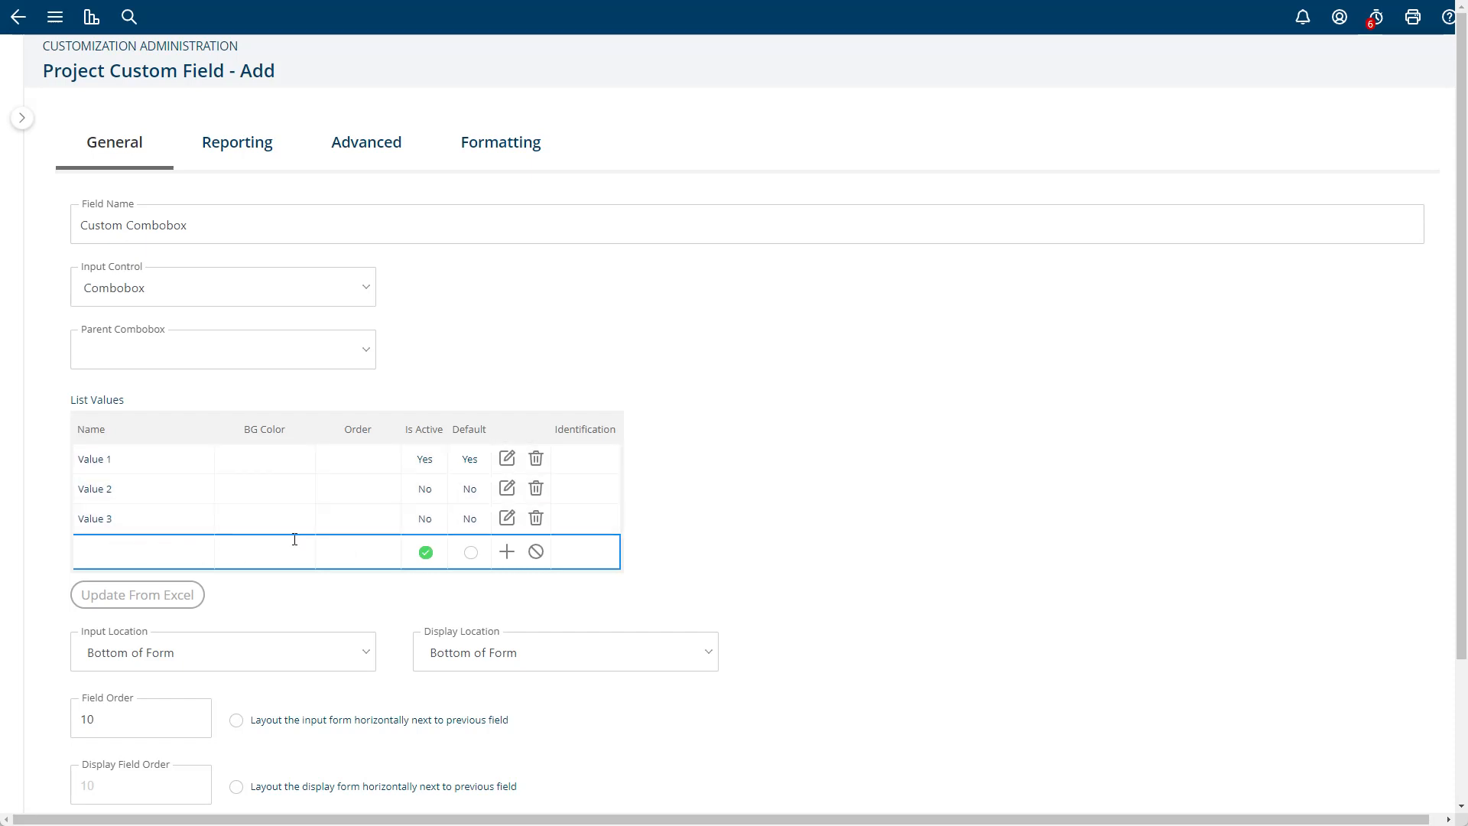
left_click(506, 488)
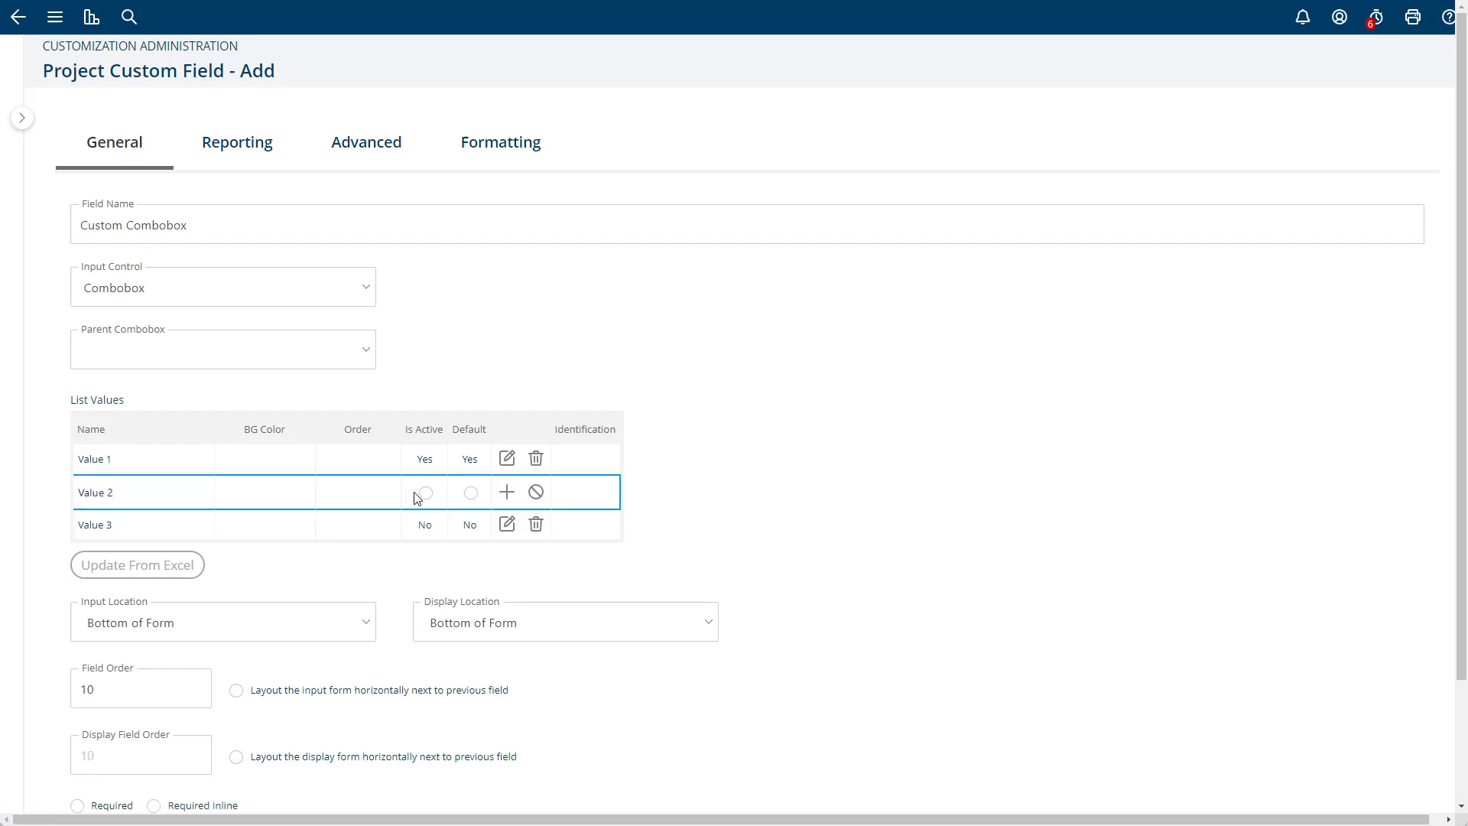
left_click(425, 491)
left_click(506, 490)
left_click(506, 518)
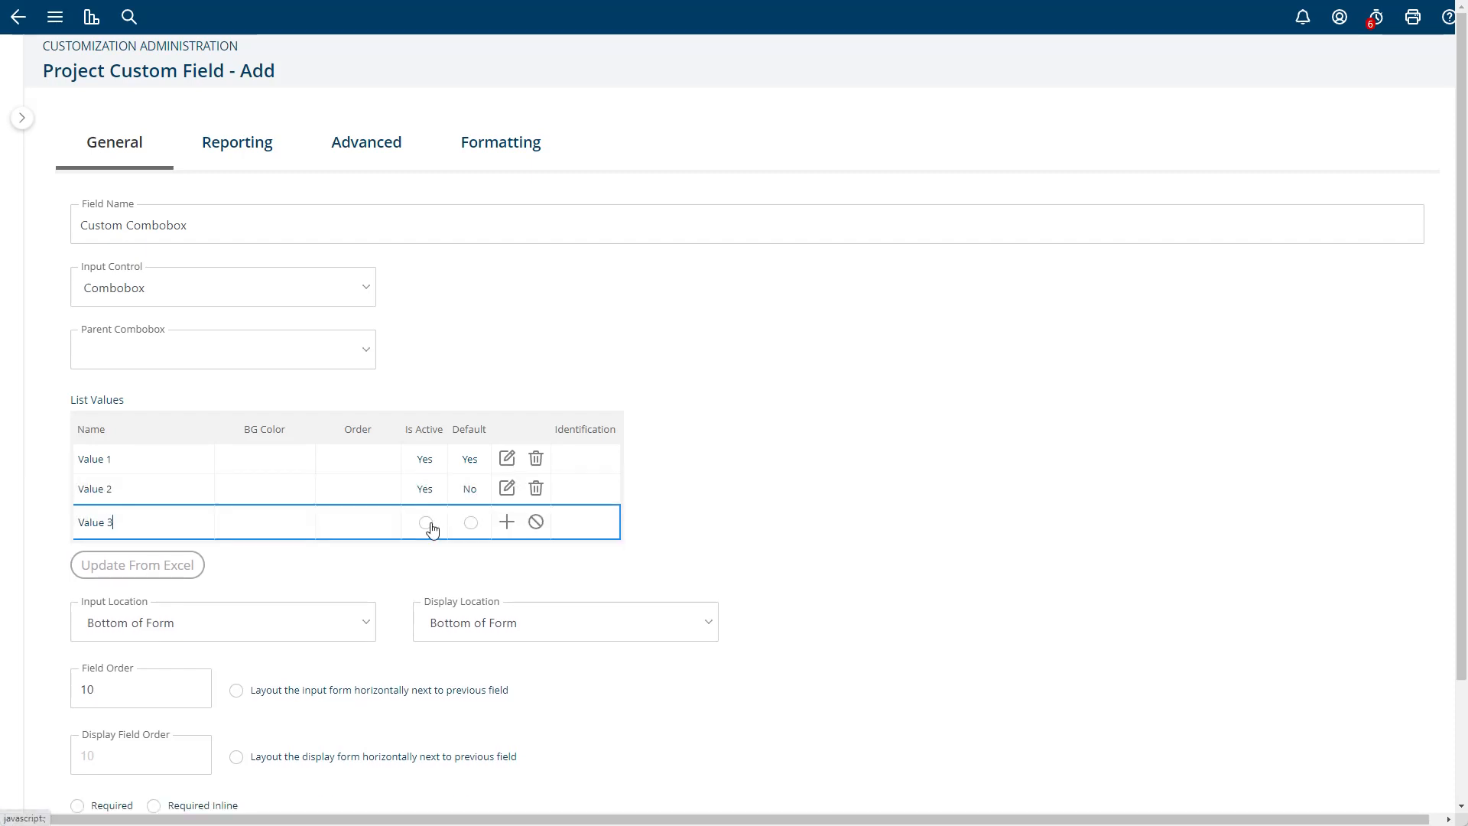
left_click(425, 522)
left_click(507, 520)
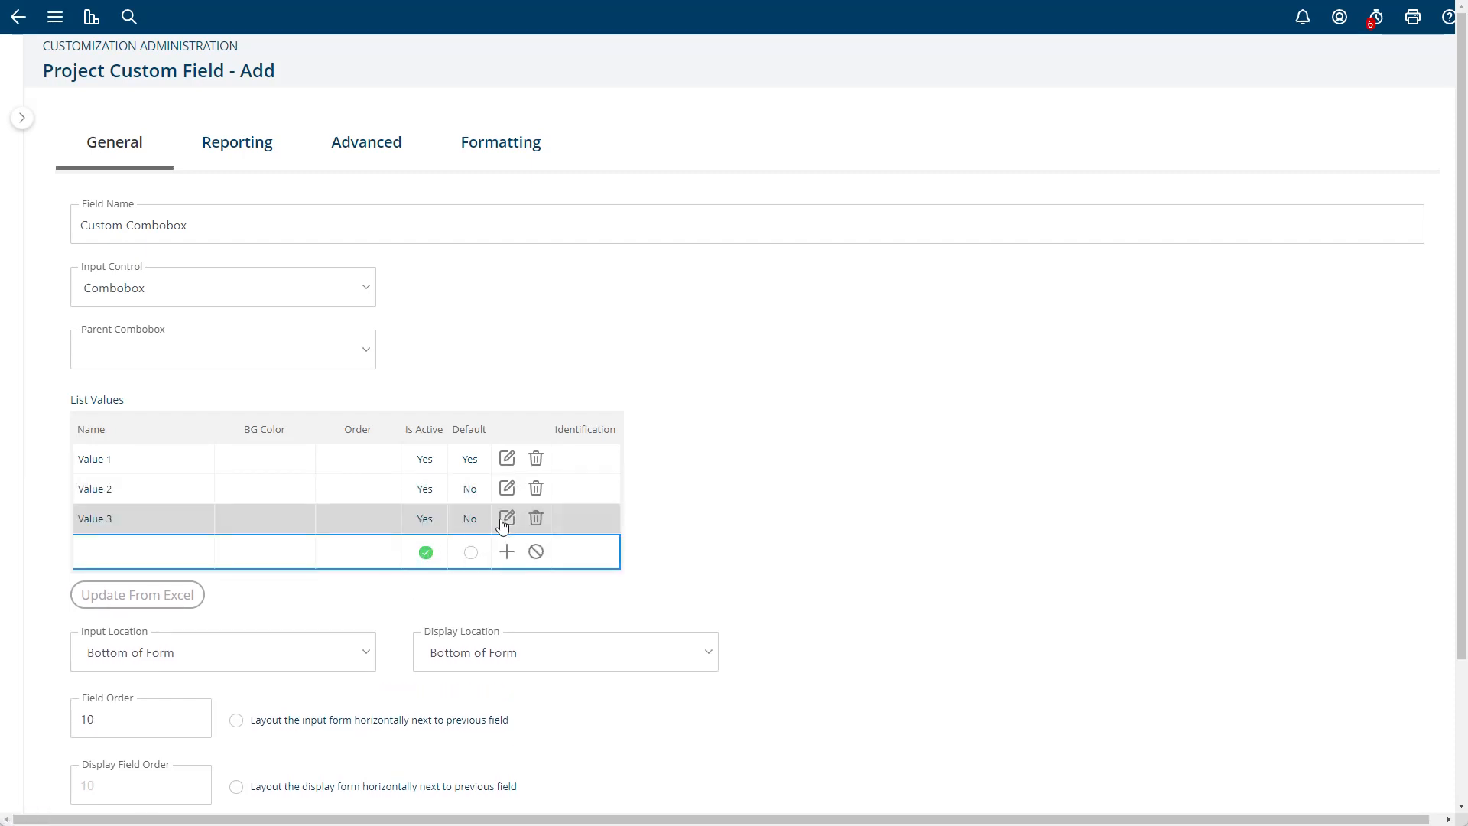
- Mark the Value 3 list entry as inactive and turn it back to active
left_click(506, 517)
left_click(425, 522)
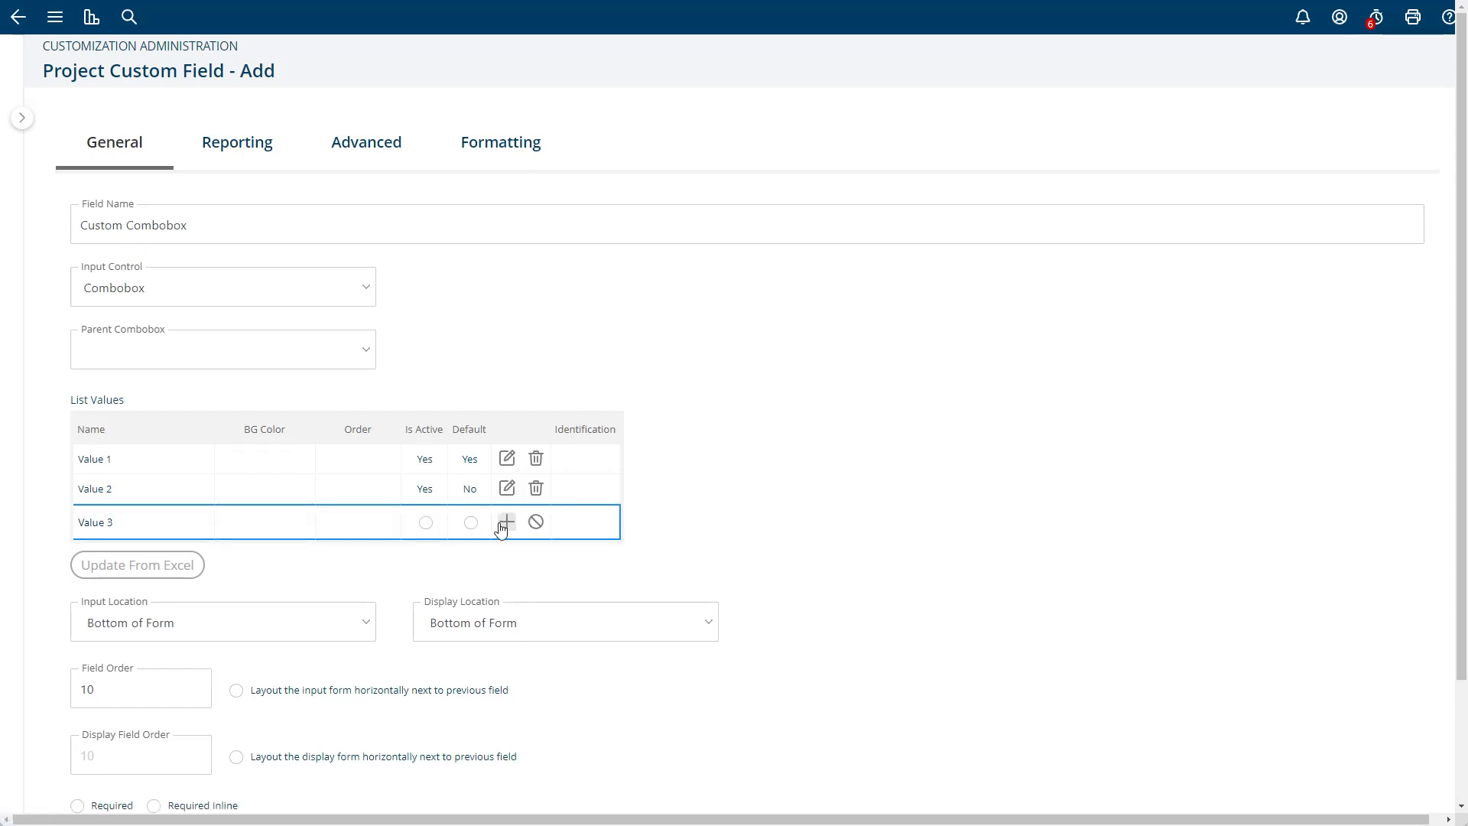
left_click(507, 520)
left_click(506, 518)
left_click(425, 522)
left_click(506, 521)
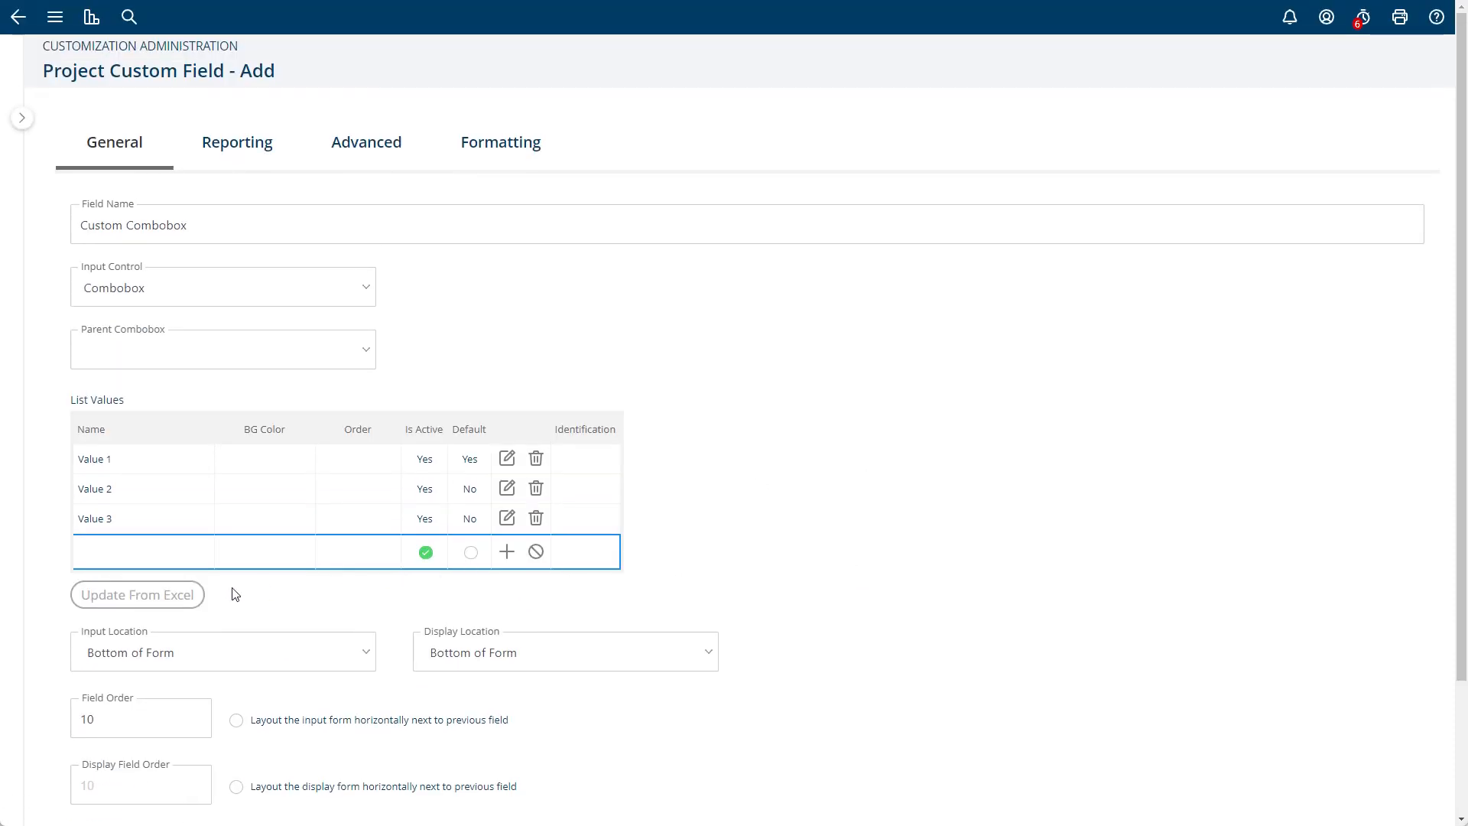
- Start updating the combobox list values from Excel, download the list value template and open it
left_click(119, 596)
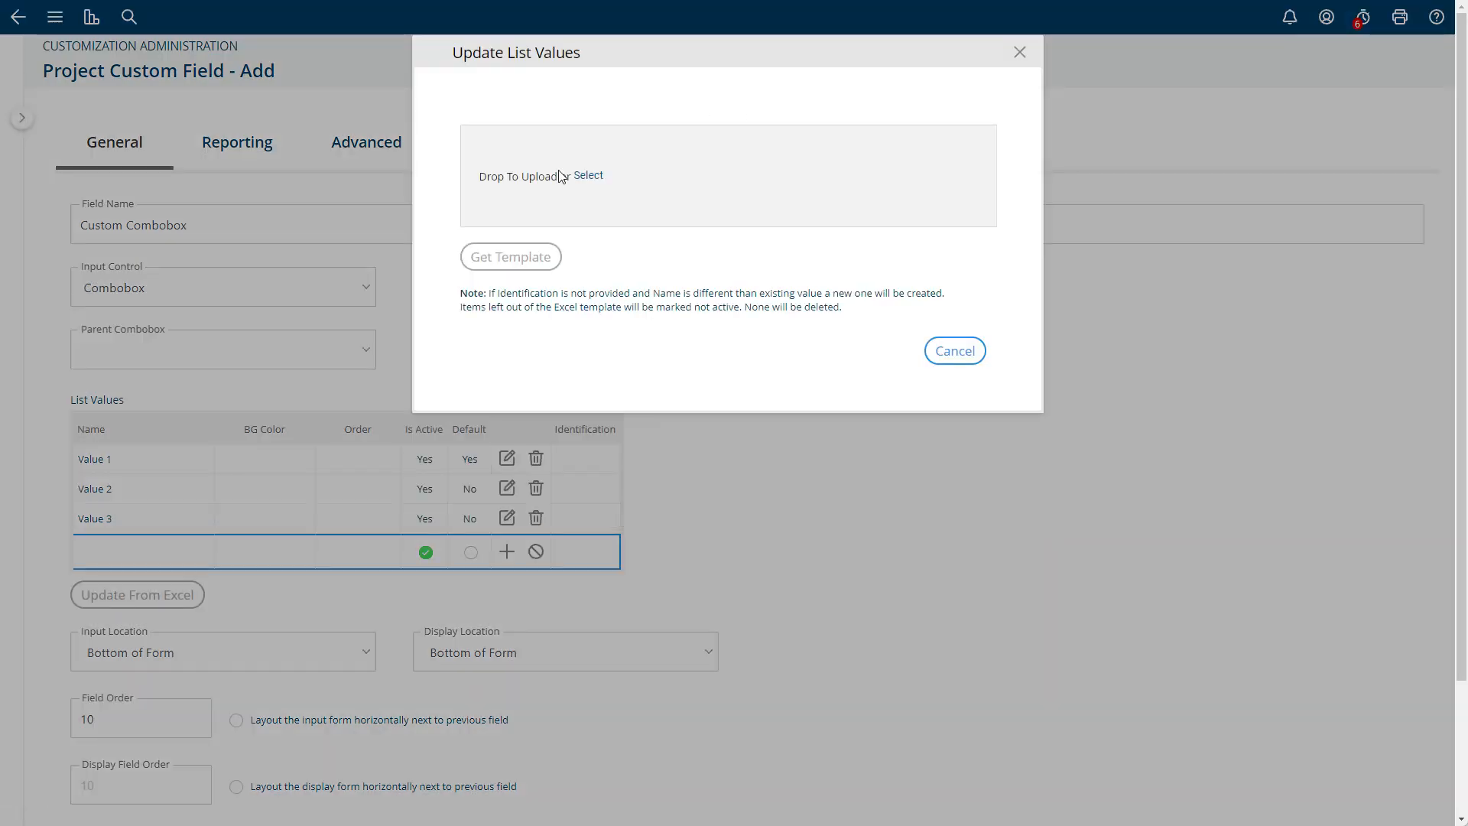
left_click(516, 260)
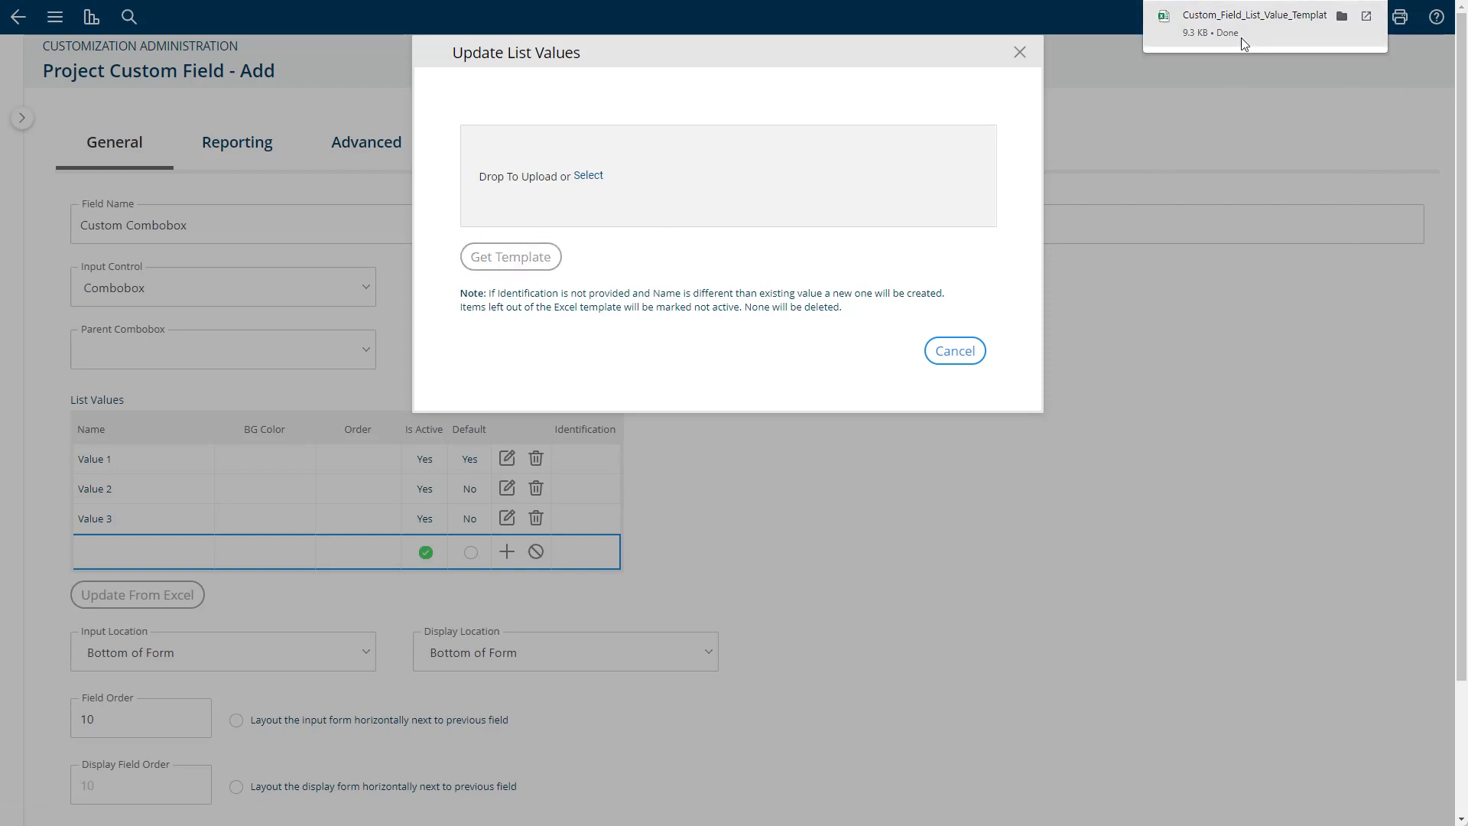
left_click(1244, 28)
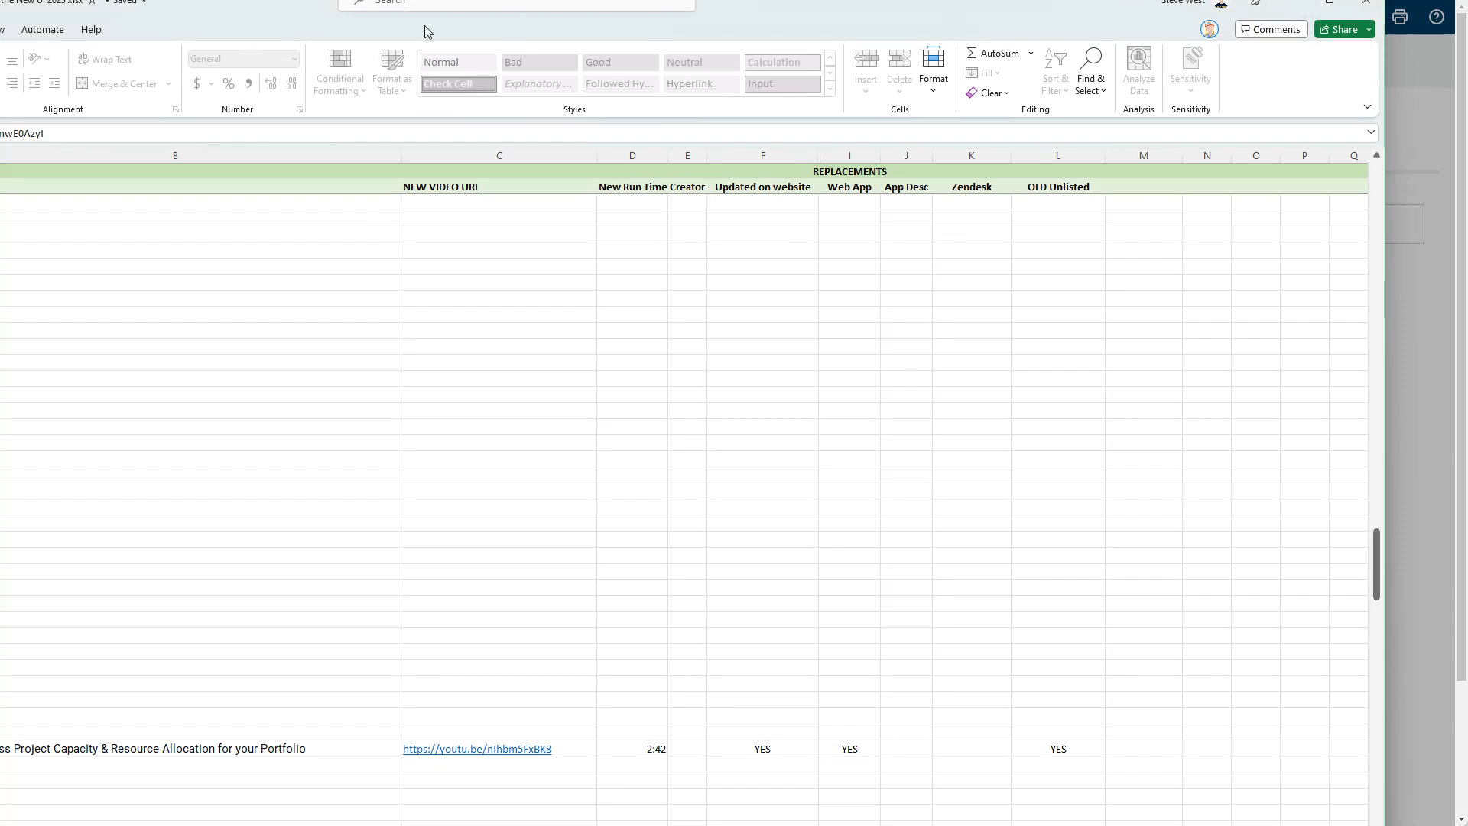
- Move the unrelated workbook and file browser windows out of view to return to the list value update
left_click_drag(225, 1, 201, 825)
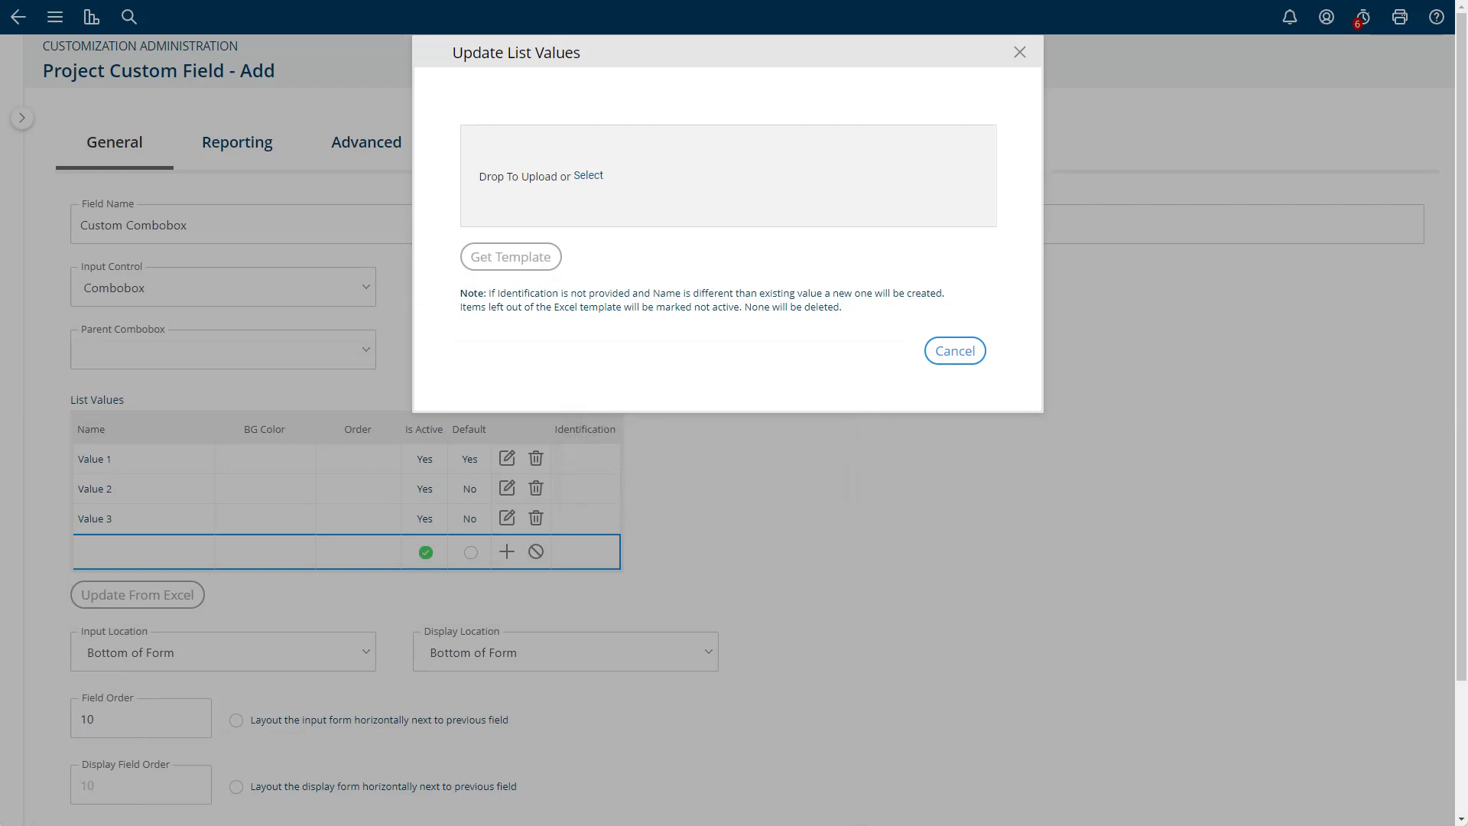
key("alt+Tab")
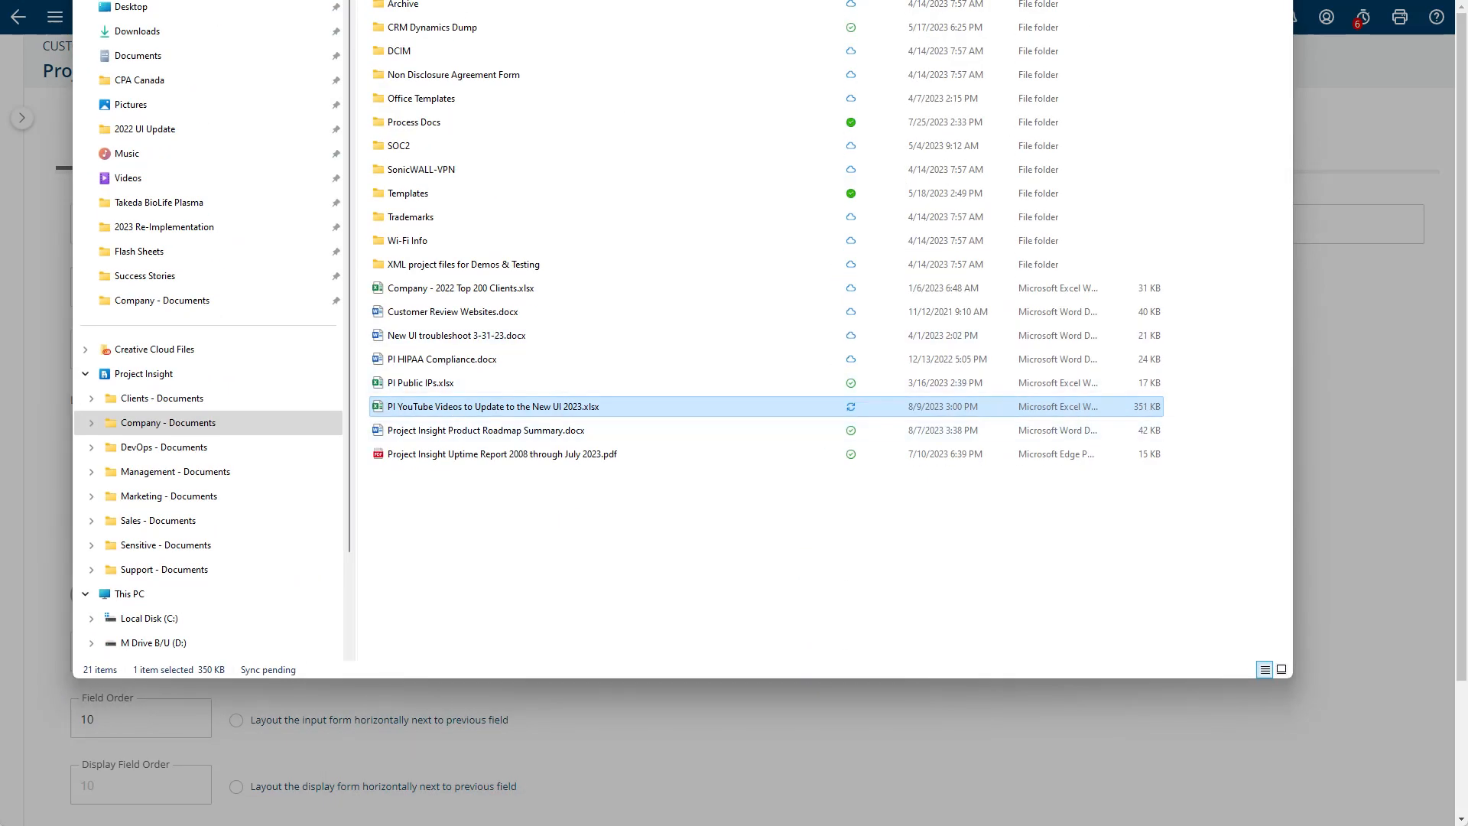
left_click_drag(535, 0, 1467, 6)
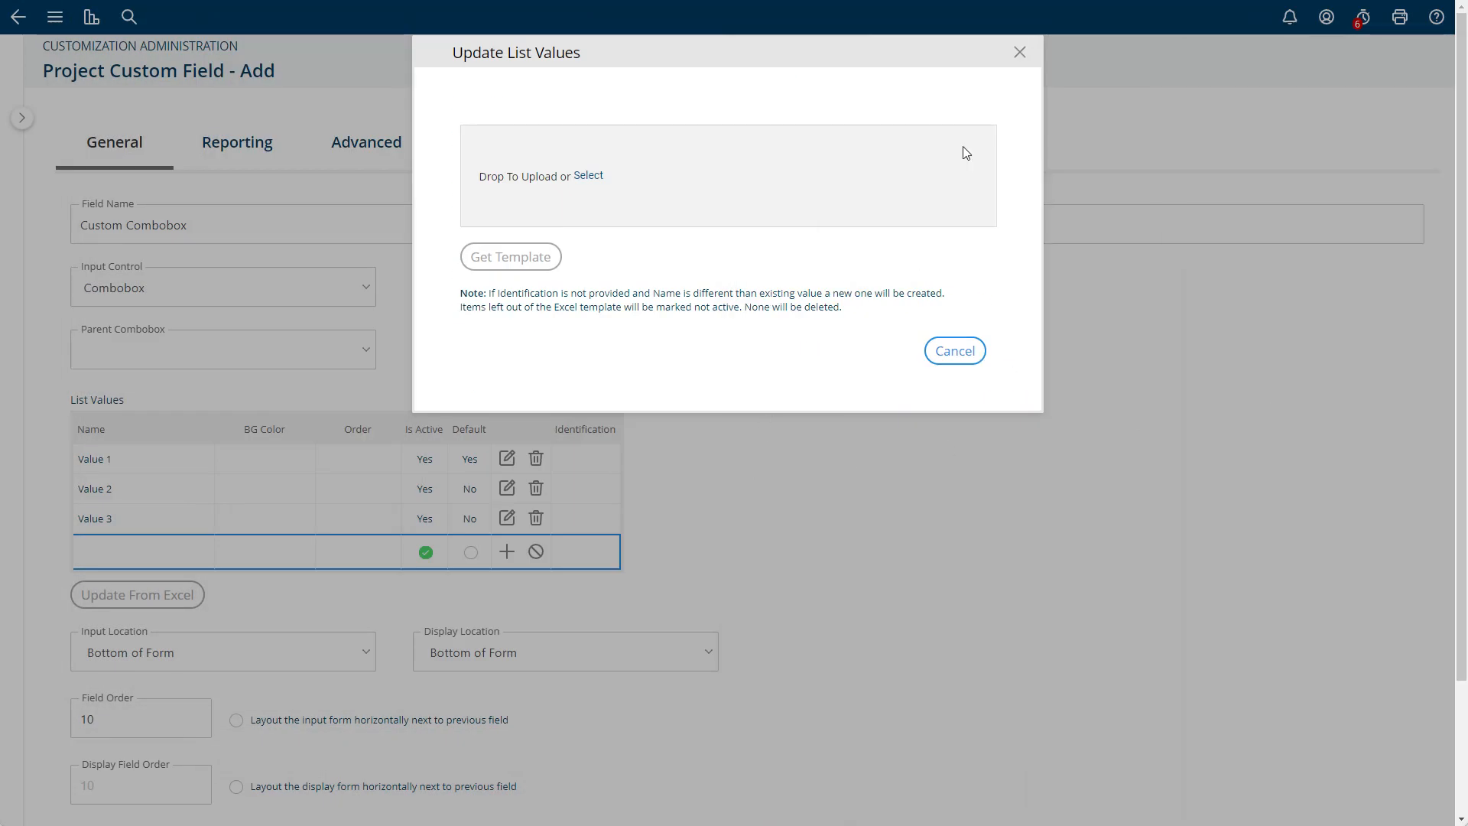
- Download the list value template again, open it in Excel and enable editing of the workbook
left_click(511, 257)
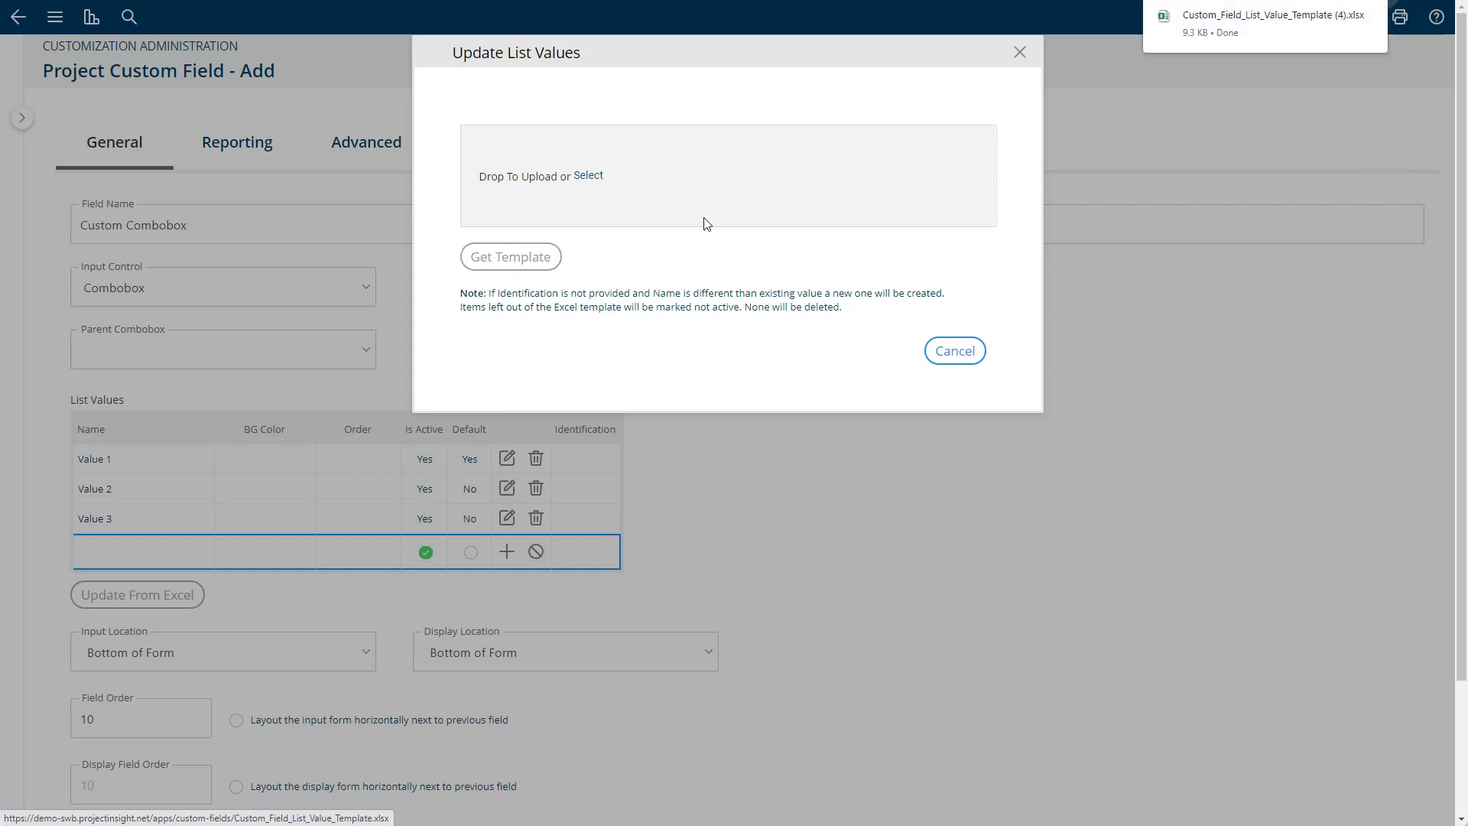
left_click(1258, 32)
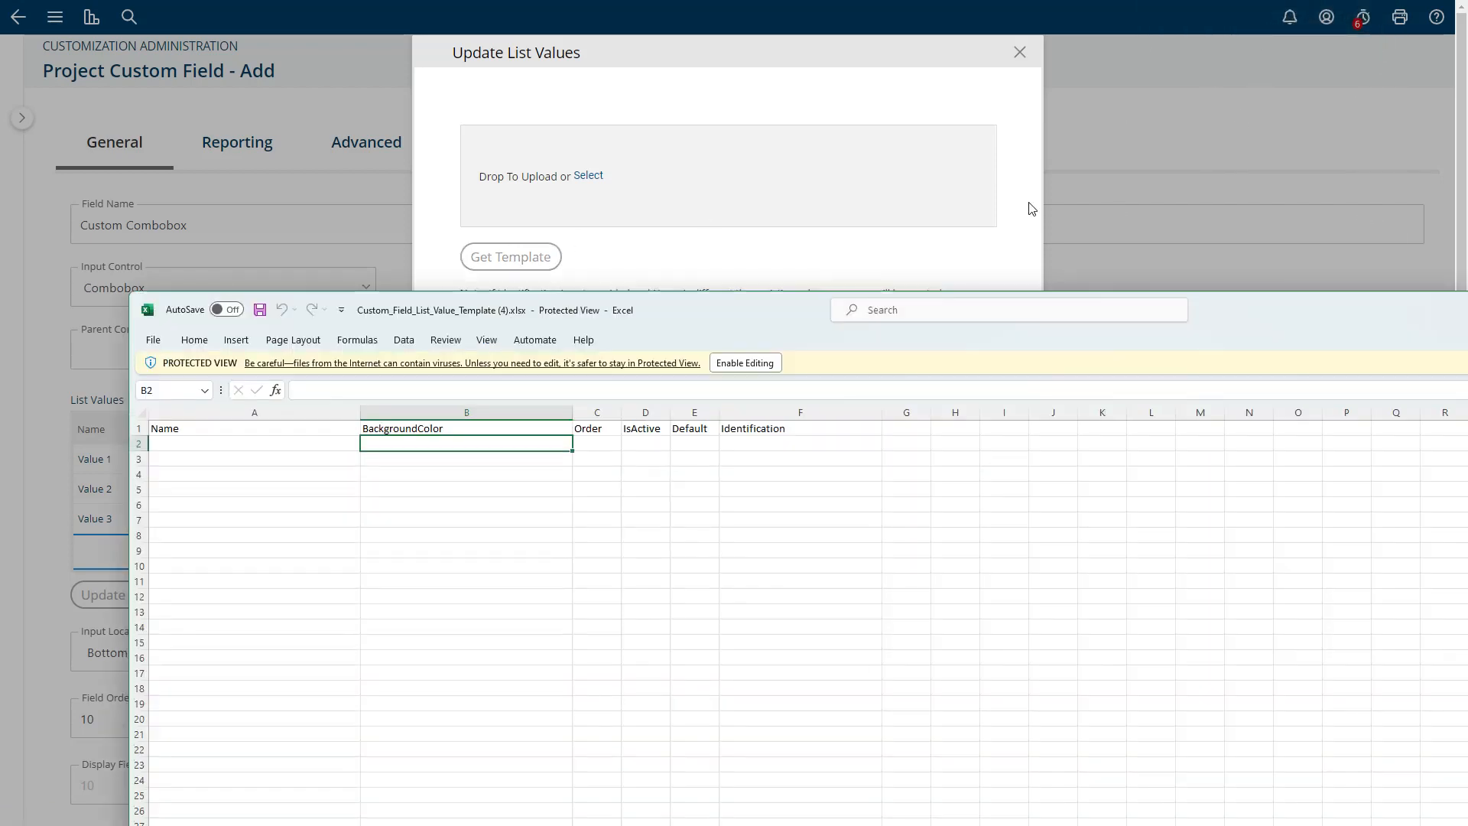
left_click_drag(849, 310, 803, 23)
left_click(156, 158)
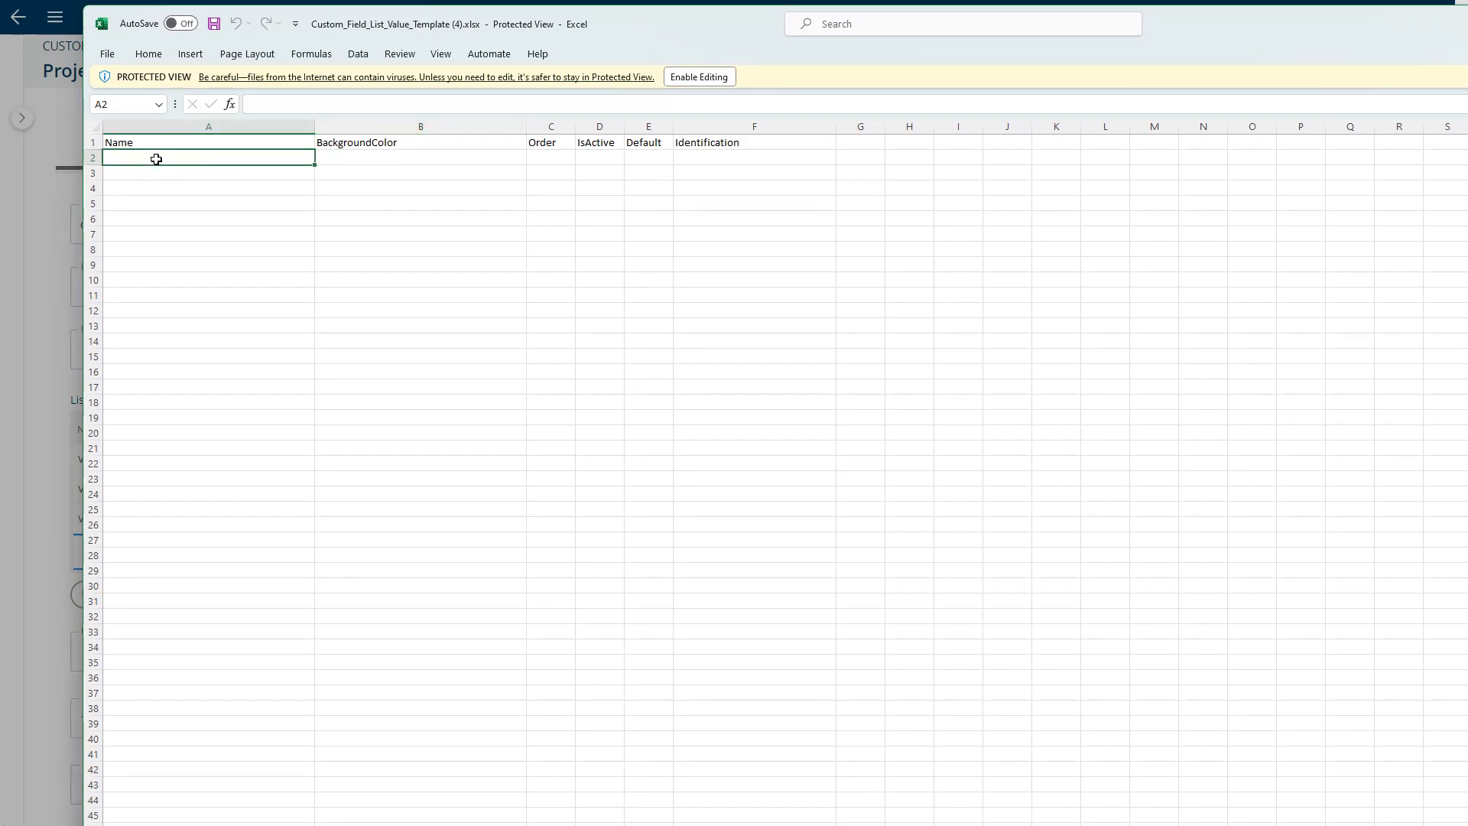
left_click(699, 76)
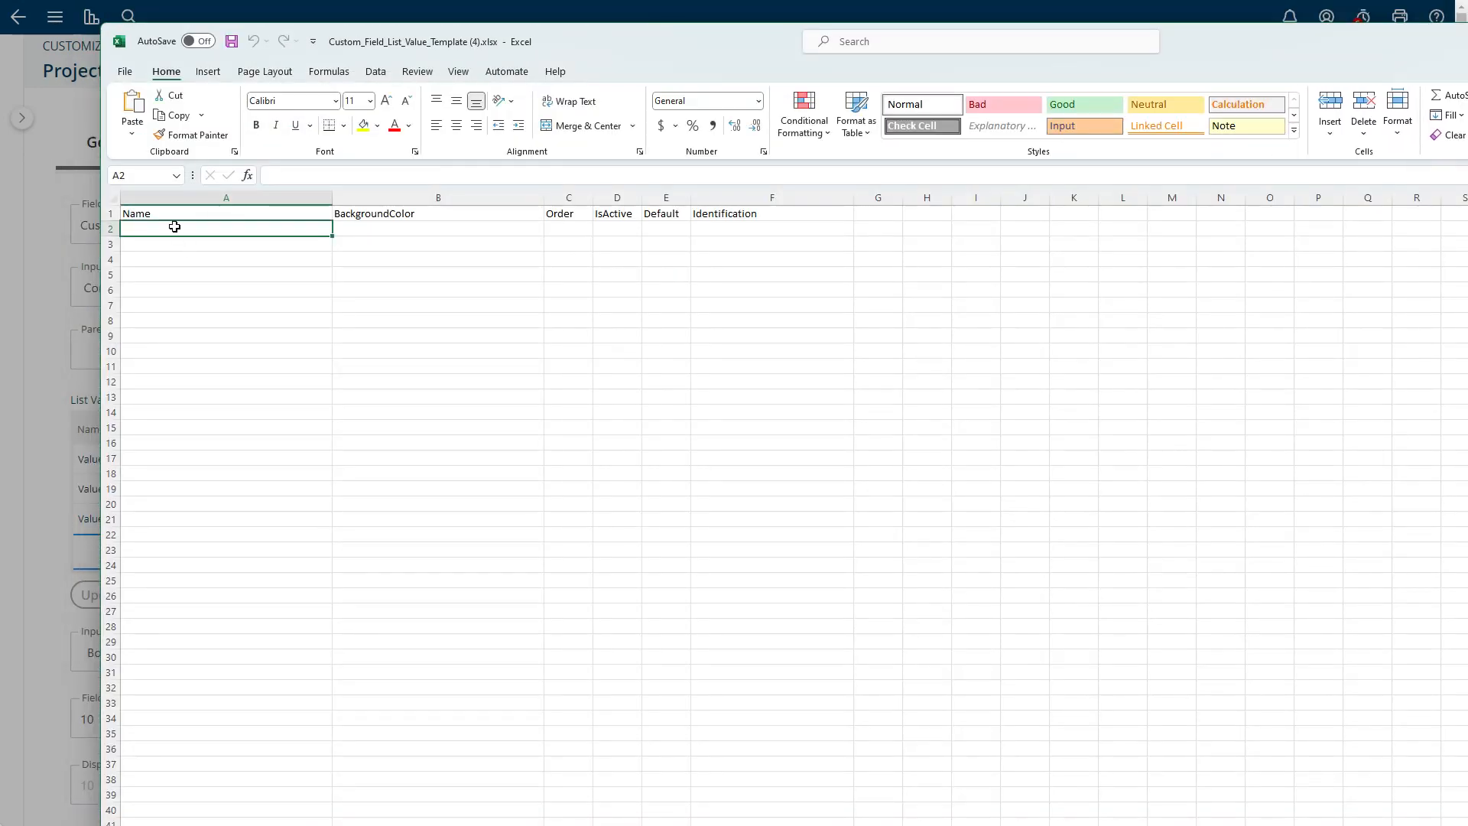
- Enter Value 1, Value 2, Value 3 and Value 4 in the template's Name column, starting at cell A2
type("Vaolu")
key("BackSpace")
key("BackSpace")
key("BackSpace")
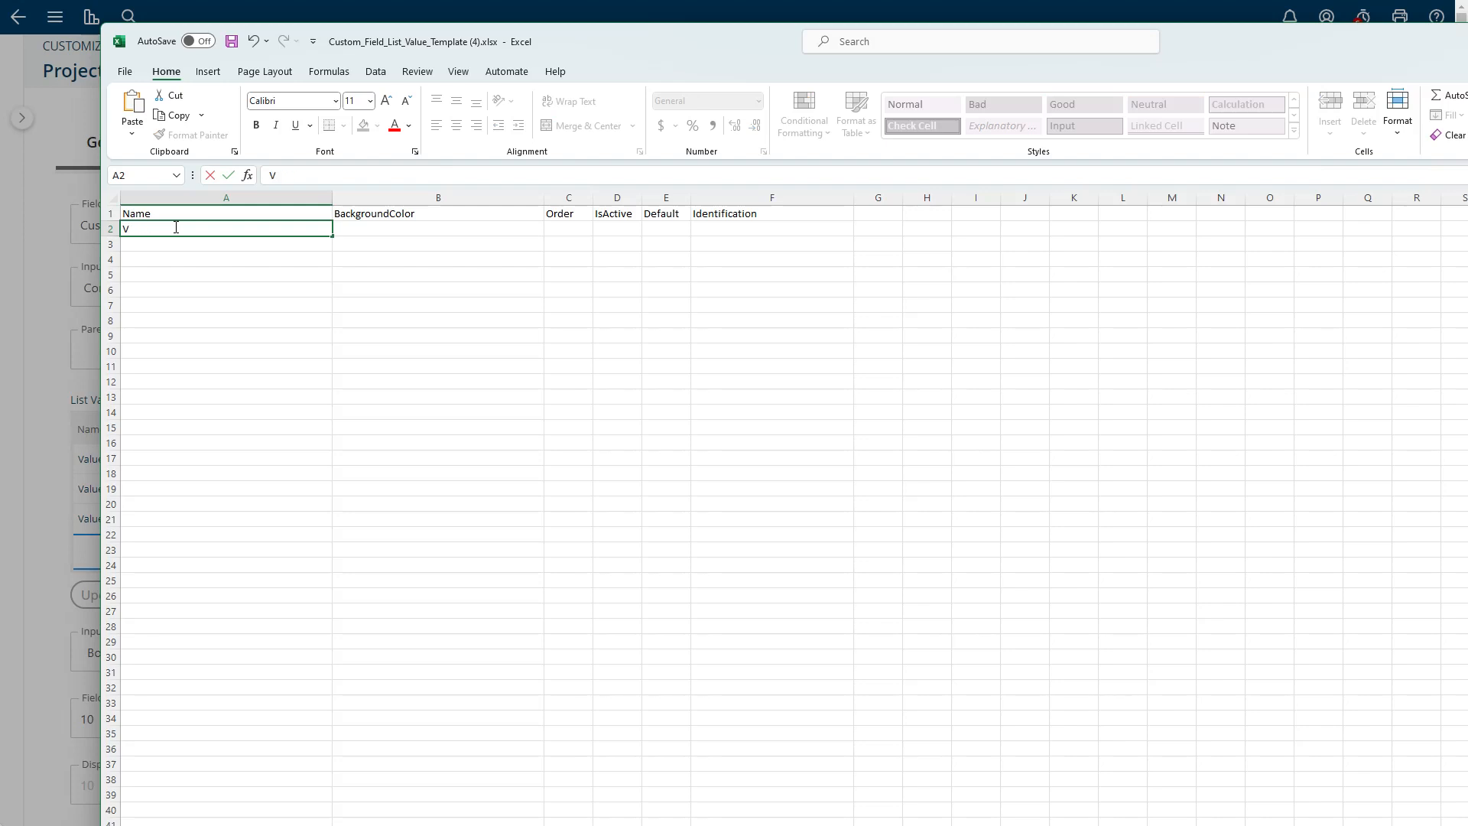
type("alue 1")
key("Right")
key("Right")
key("Down")
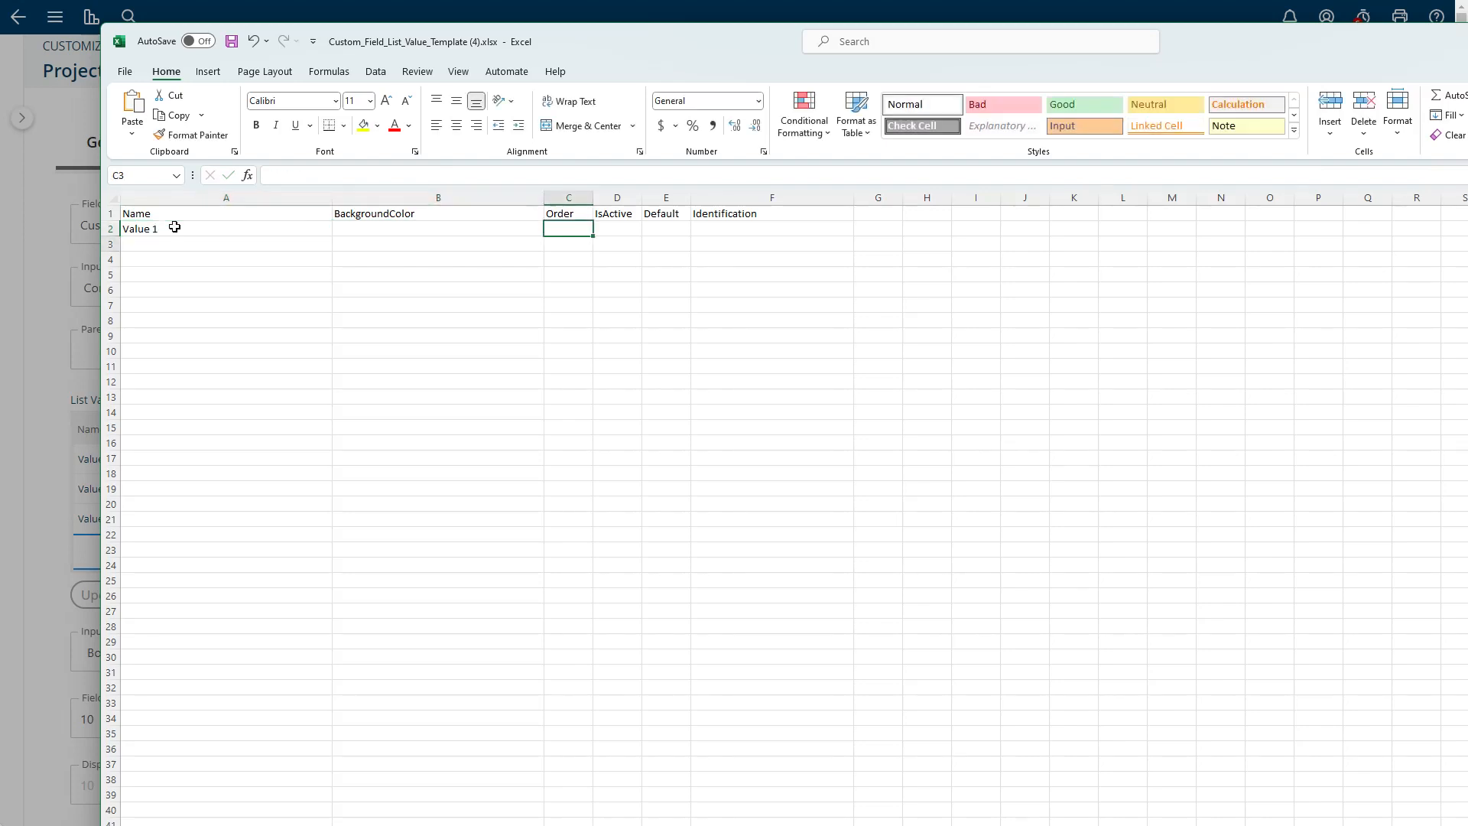
key("Left")
key("Left")
type("Value ")
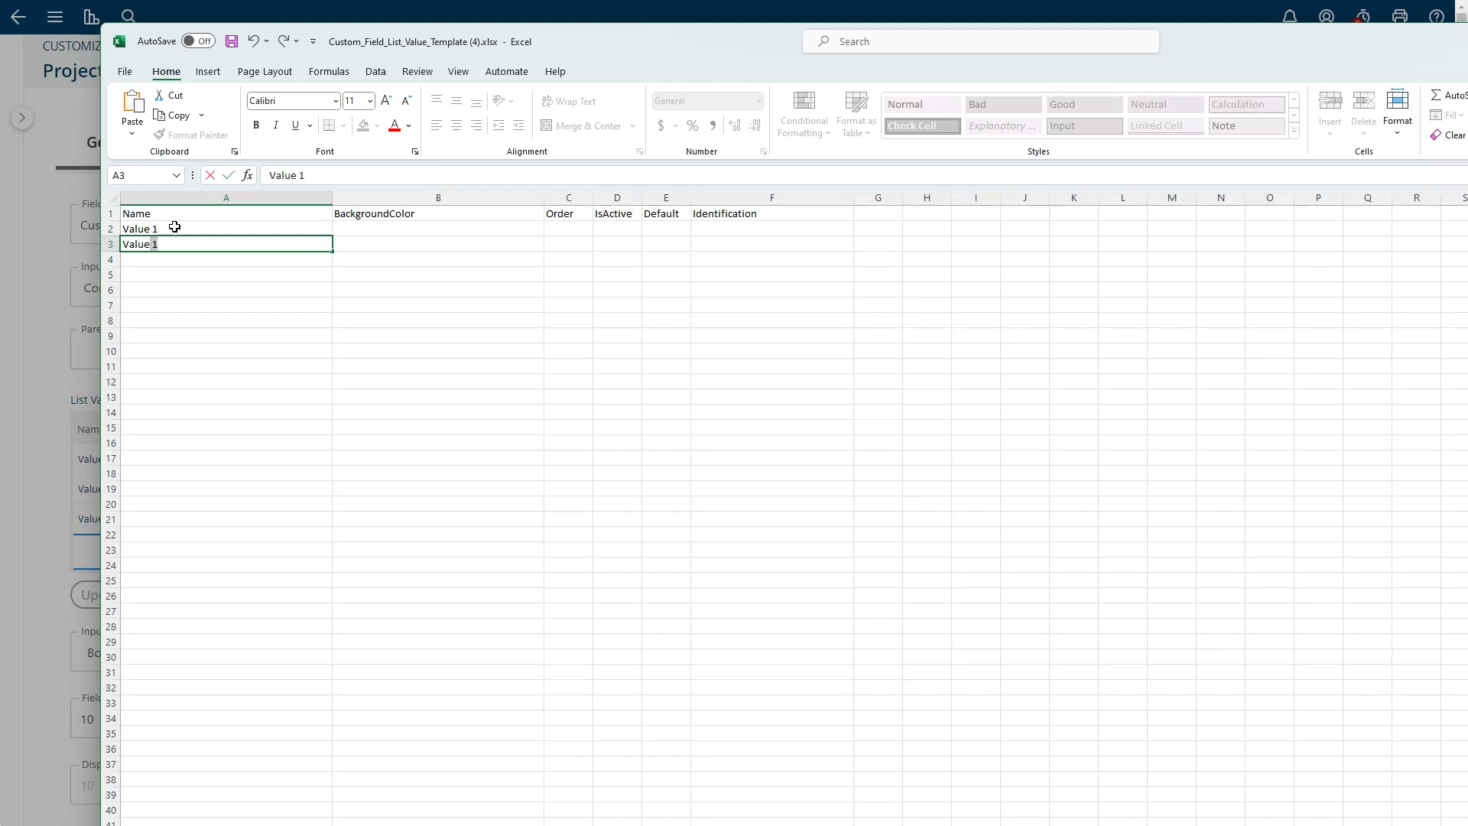
type("2")
key("Return")
type("V")
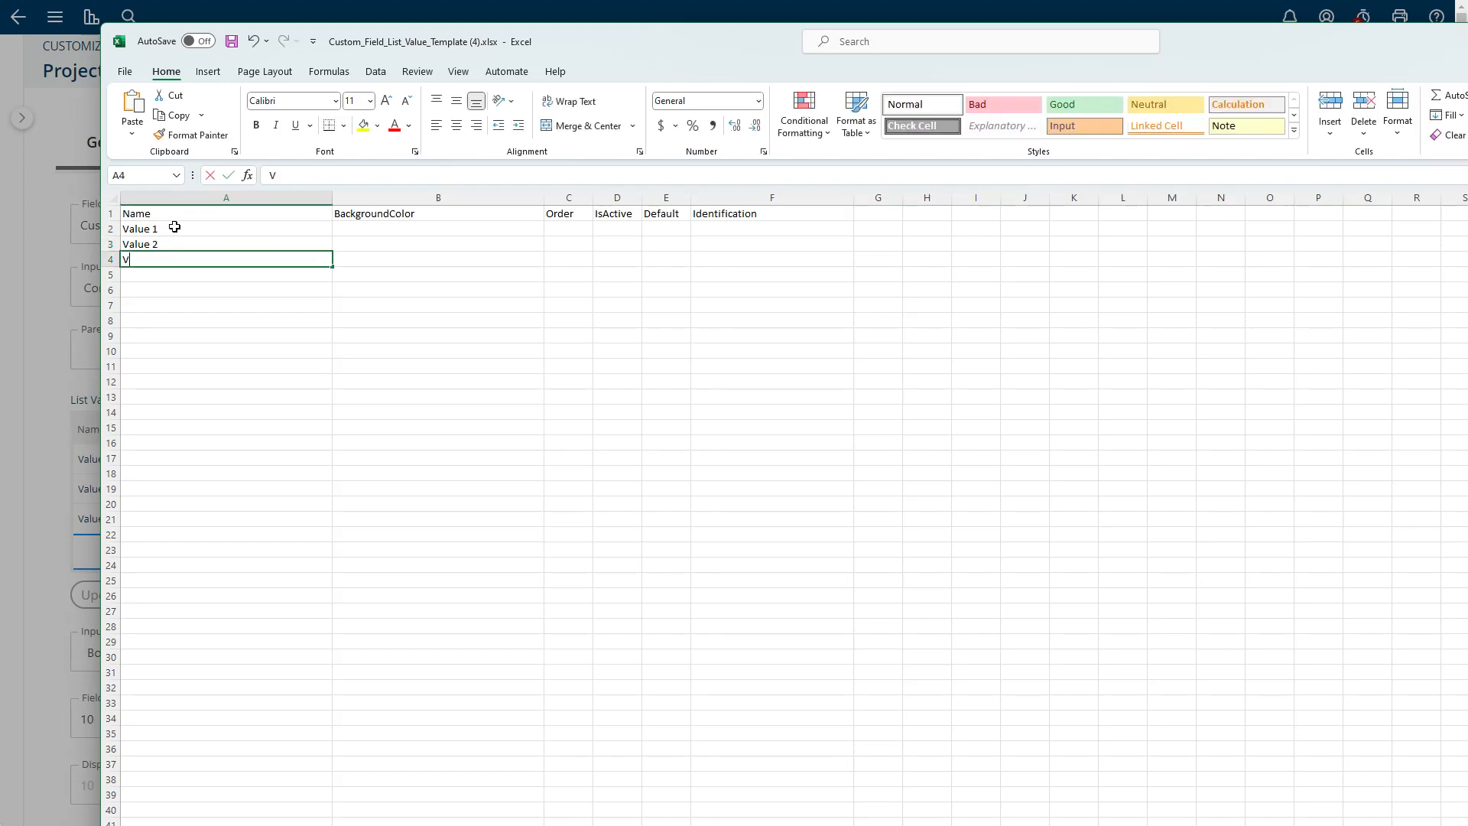
type("alue 3")
key("Return")
type("Value 4")
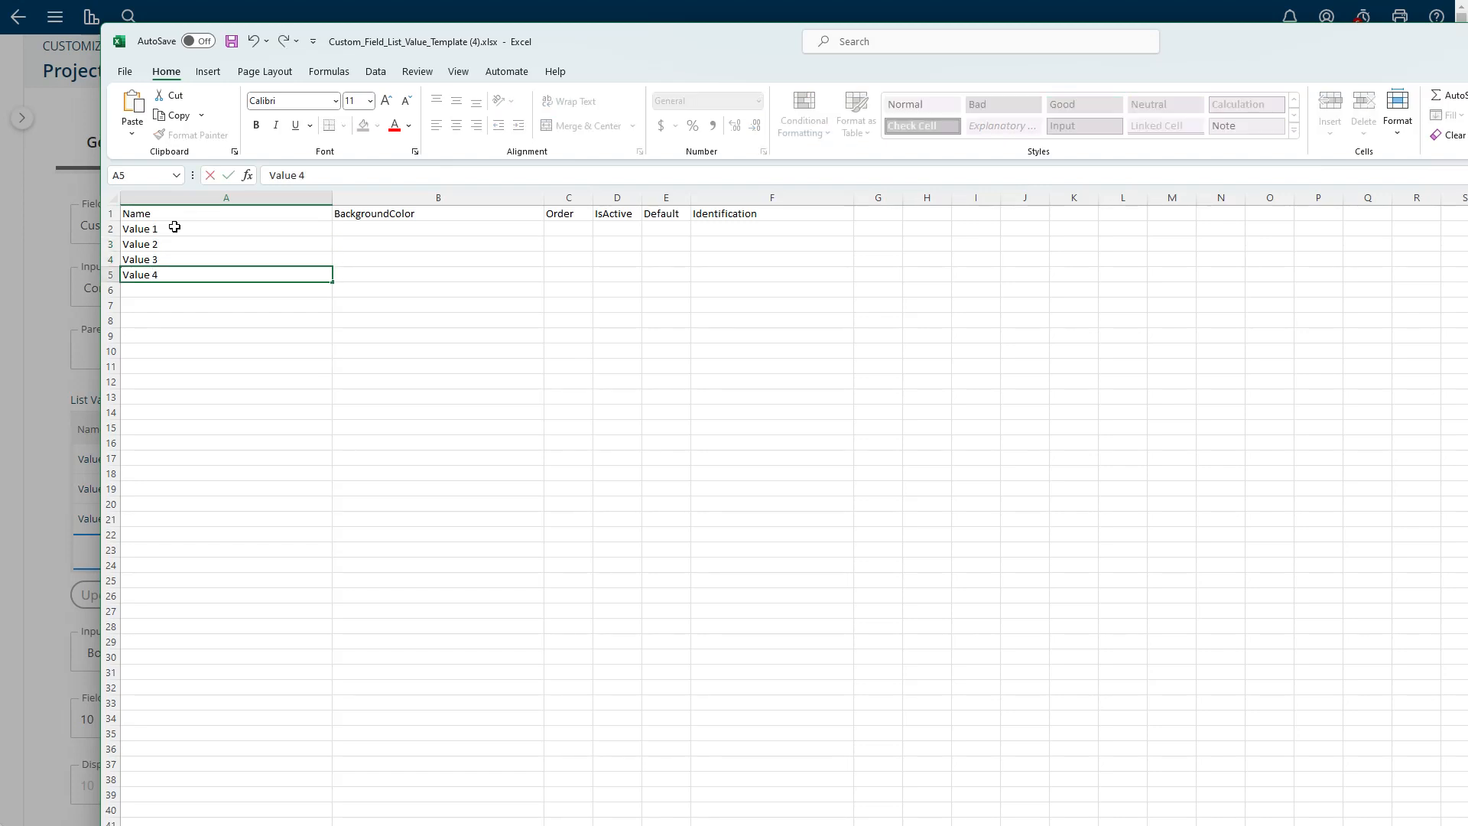
- Fill the IsActive column with Yes for Value 1 and Value 2 and No for Value 3
left_click(627, 233)
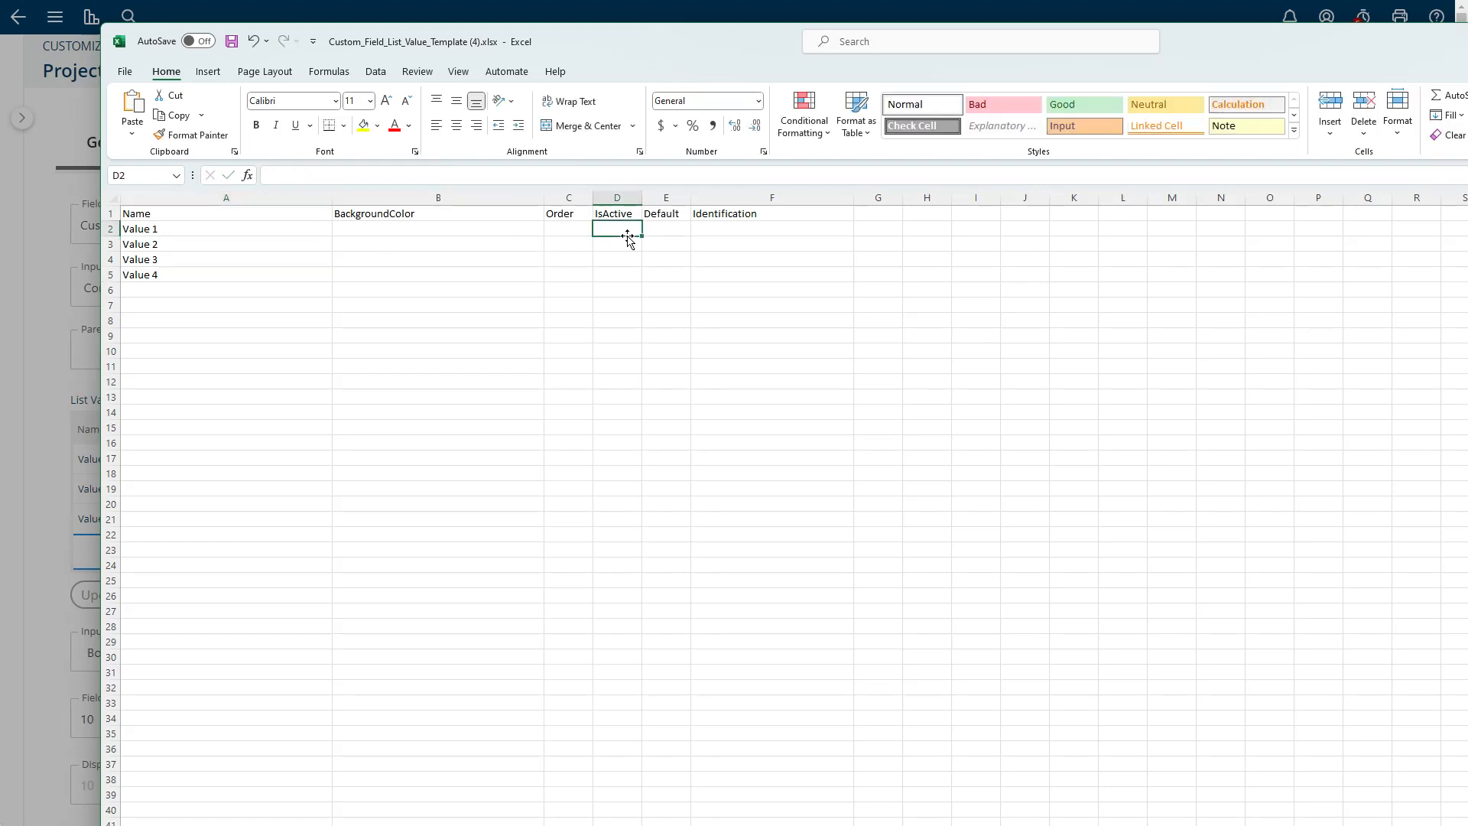
type("Y")
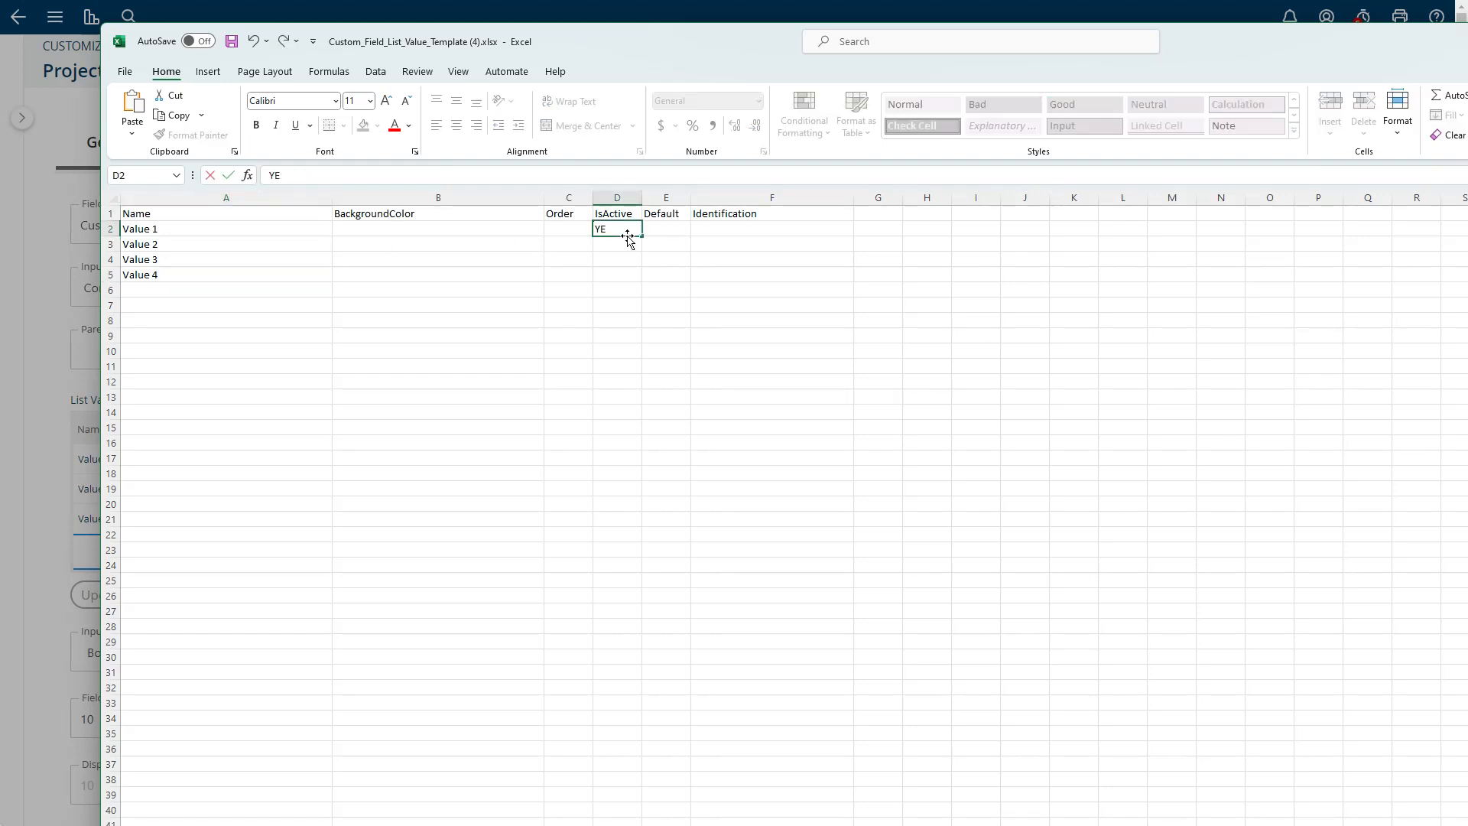
type("es")
key("Return")
type("Yes")
key("Return")
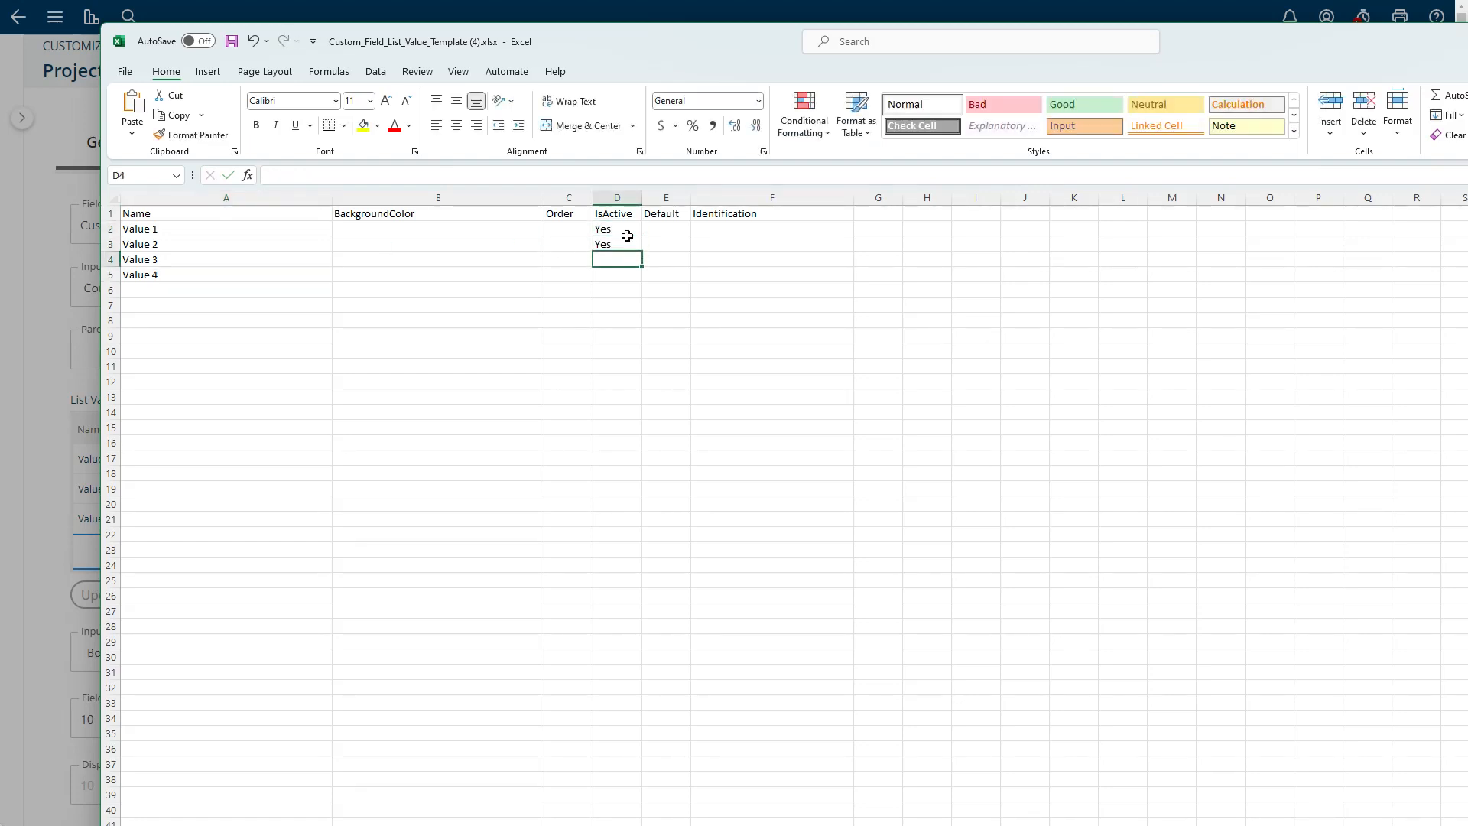
type("Yes")
key("BackSpace")
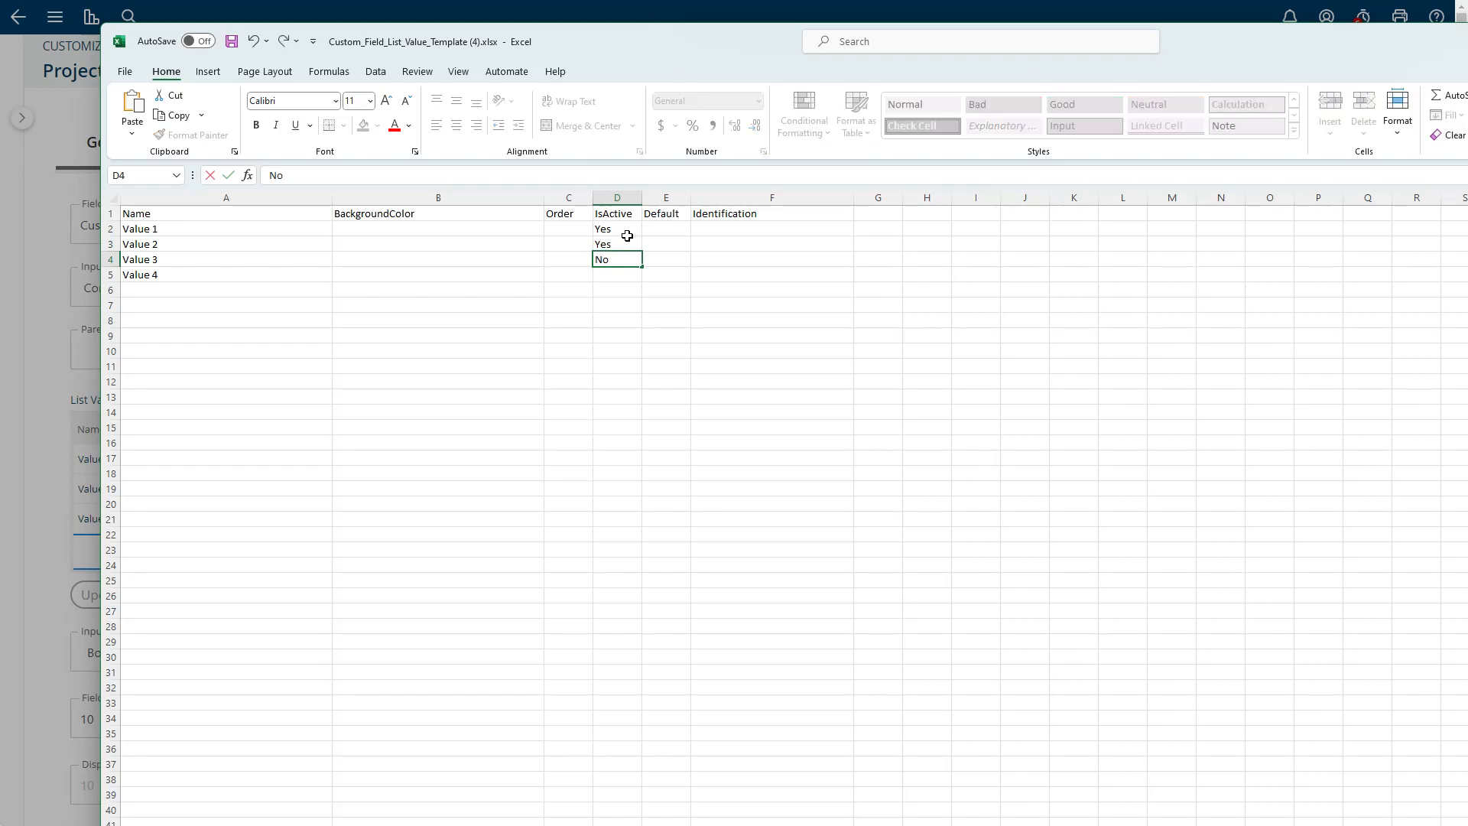
key("Return")
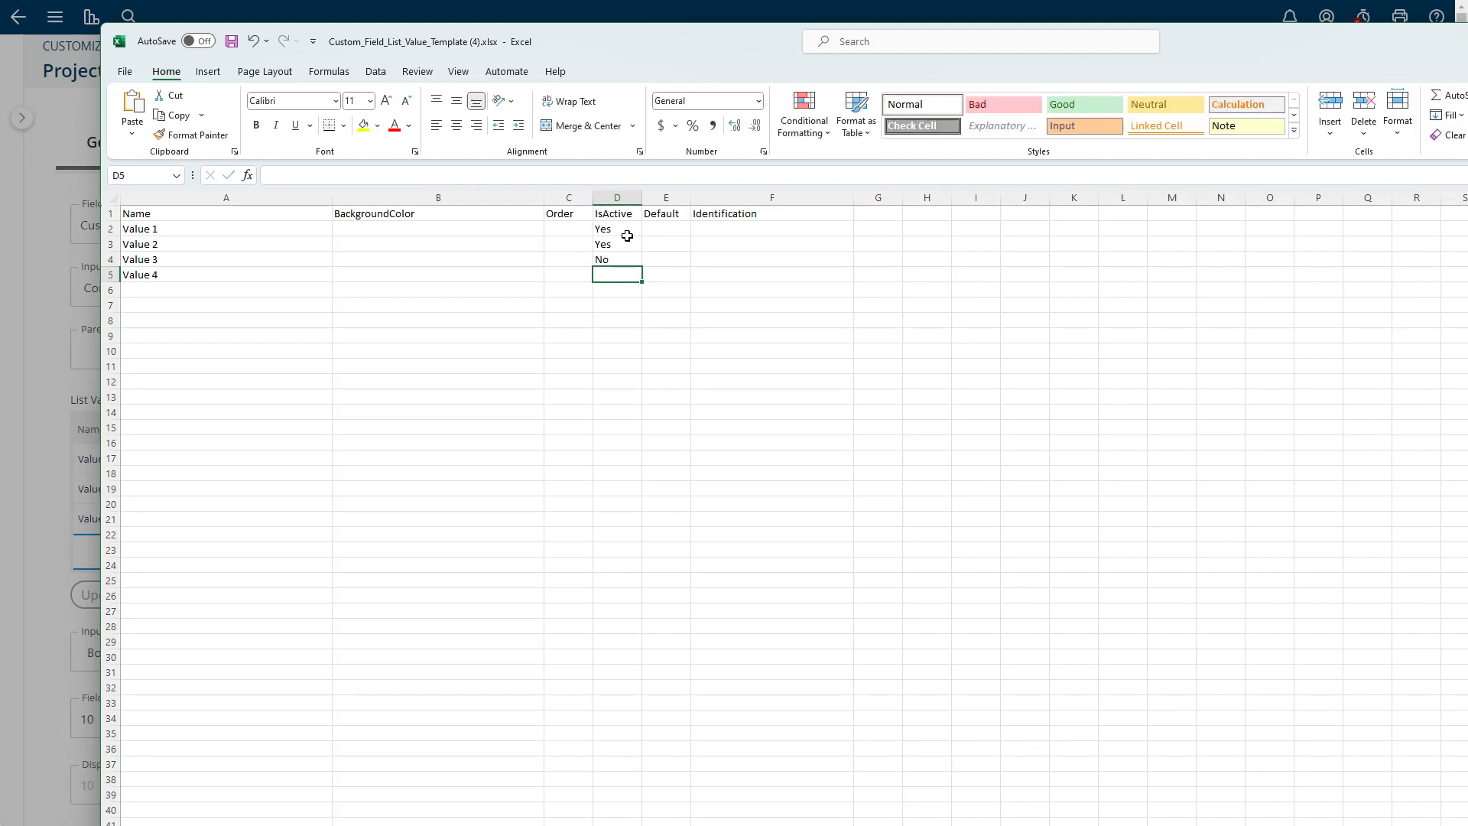
- Start a hex code of #0000 in the BackgroundColor cell of Value 1 and erase its digits
left_click(405, 228)
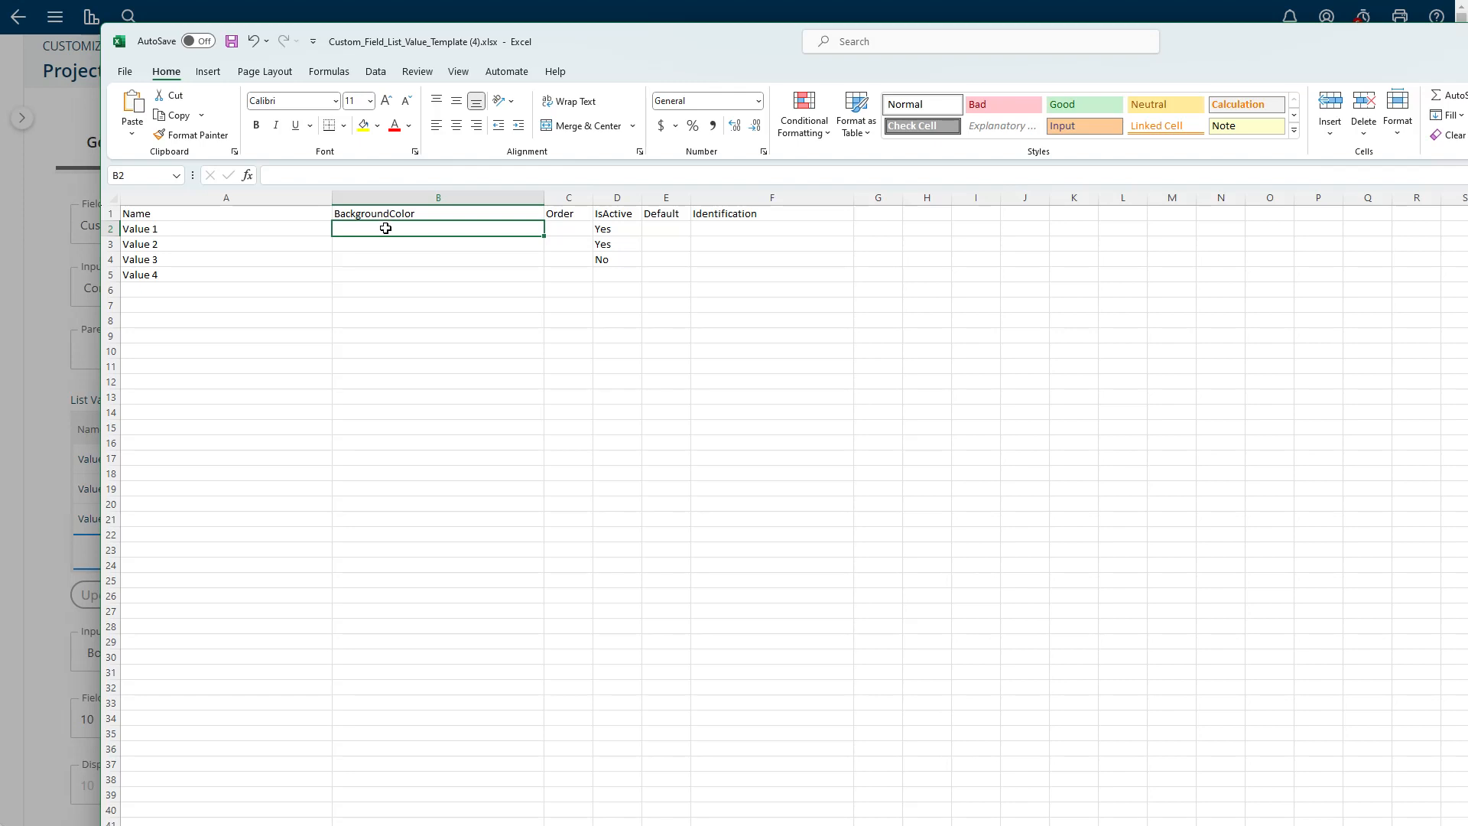
type("#0000")
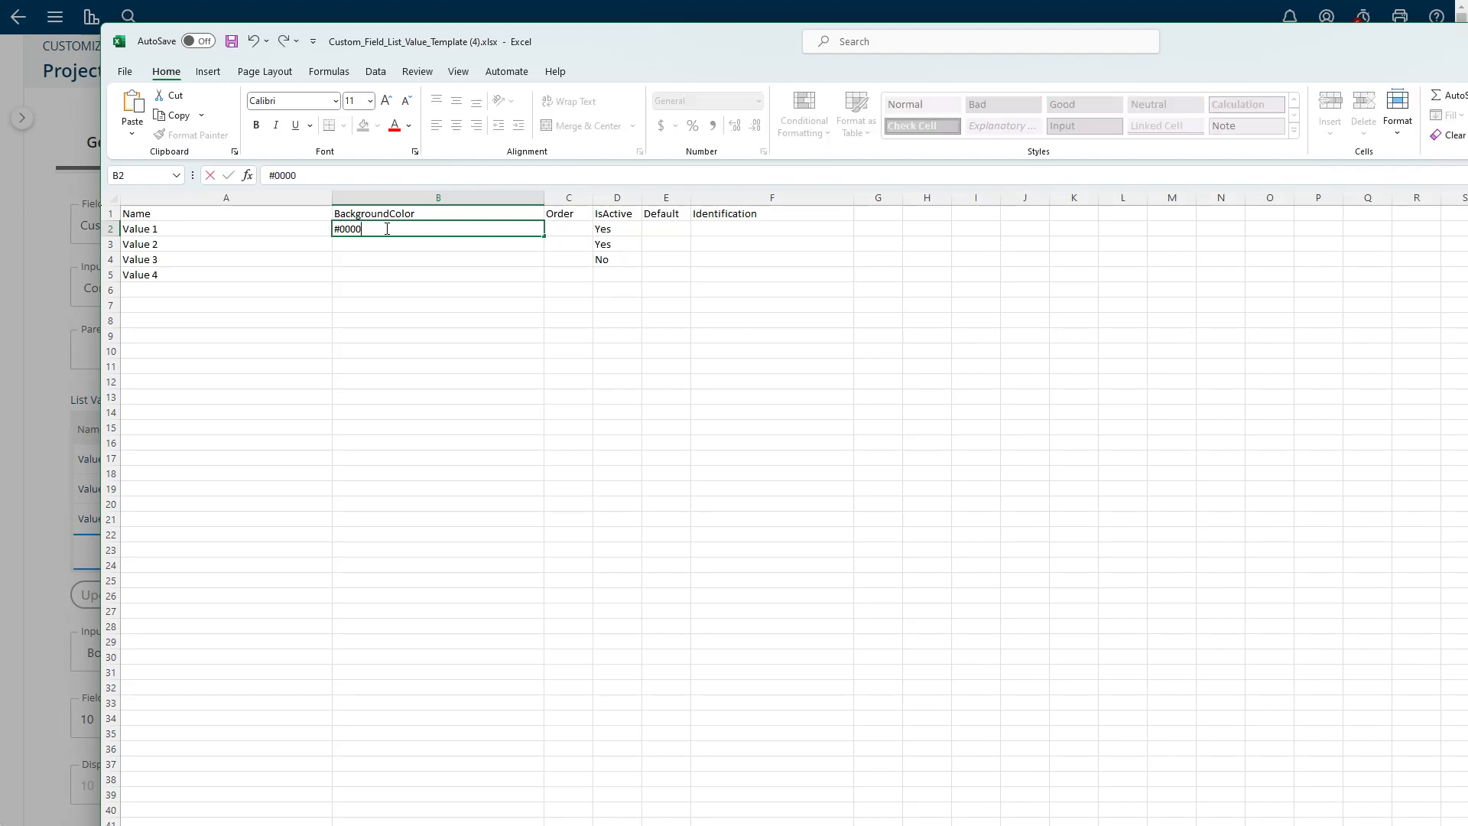
key("BackSpace")
key("BackSpace")
key("BackSpace")
key("BackSpace")
key("BackSpace")
- Close the template workbook and cancel the list value update
key("alt+F4")
left_click(726, 457)
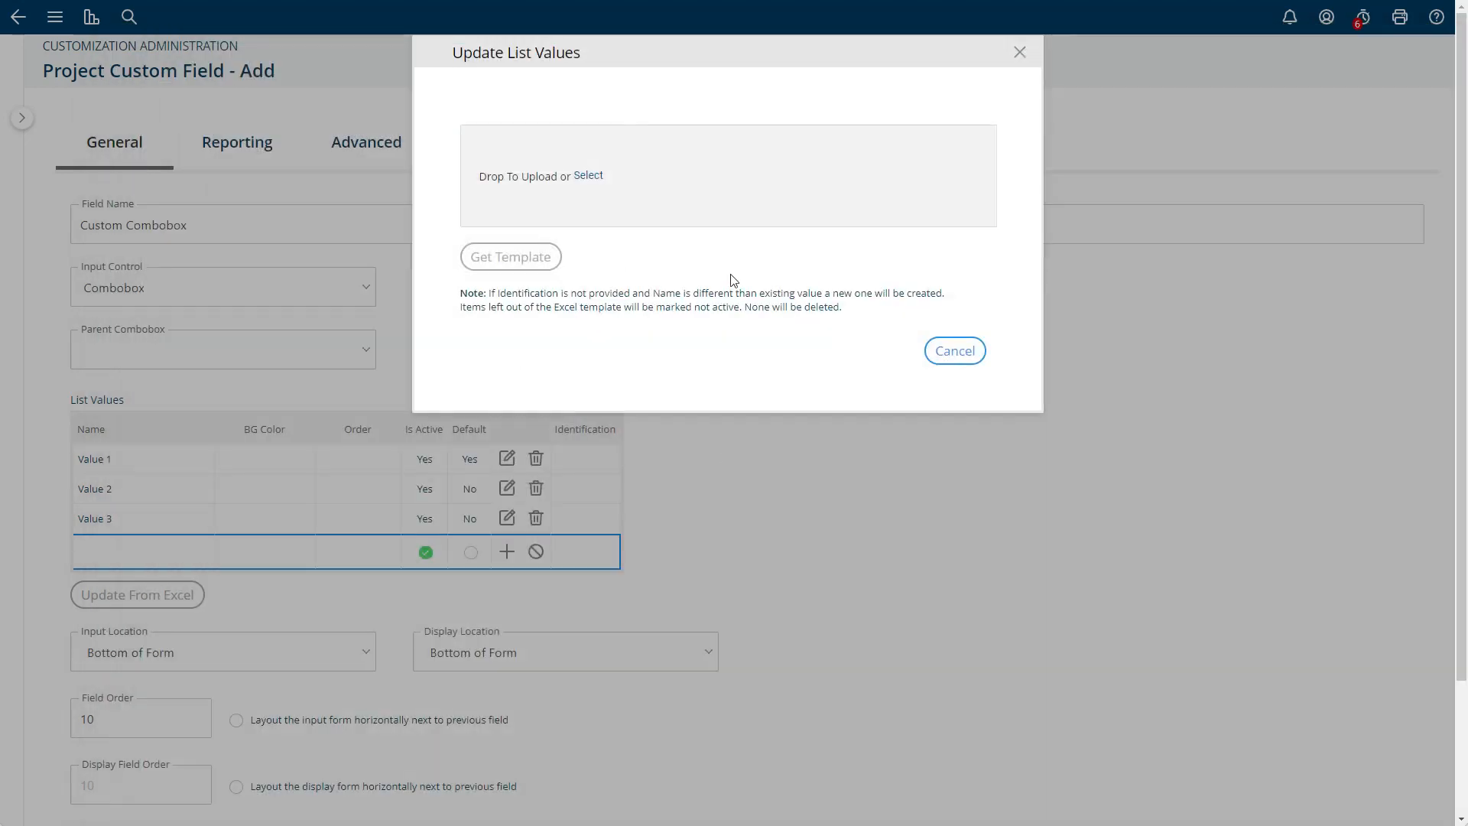
left_click(955, 352)
- Enter #000000 as the BG Color of the Value 1 list entry and clear it again
left_click(278, 465)
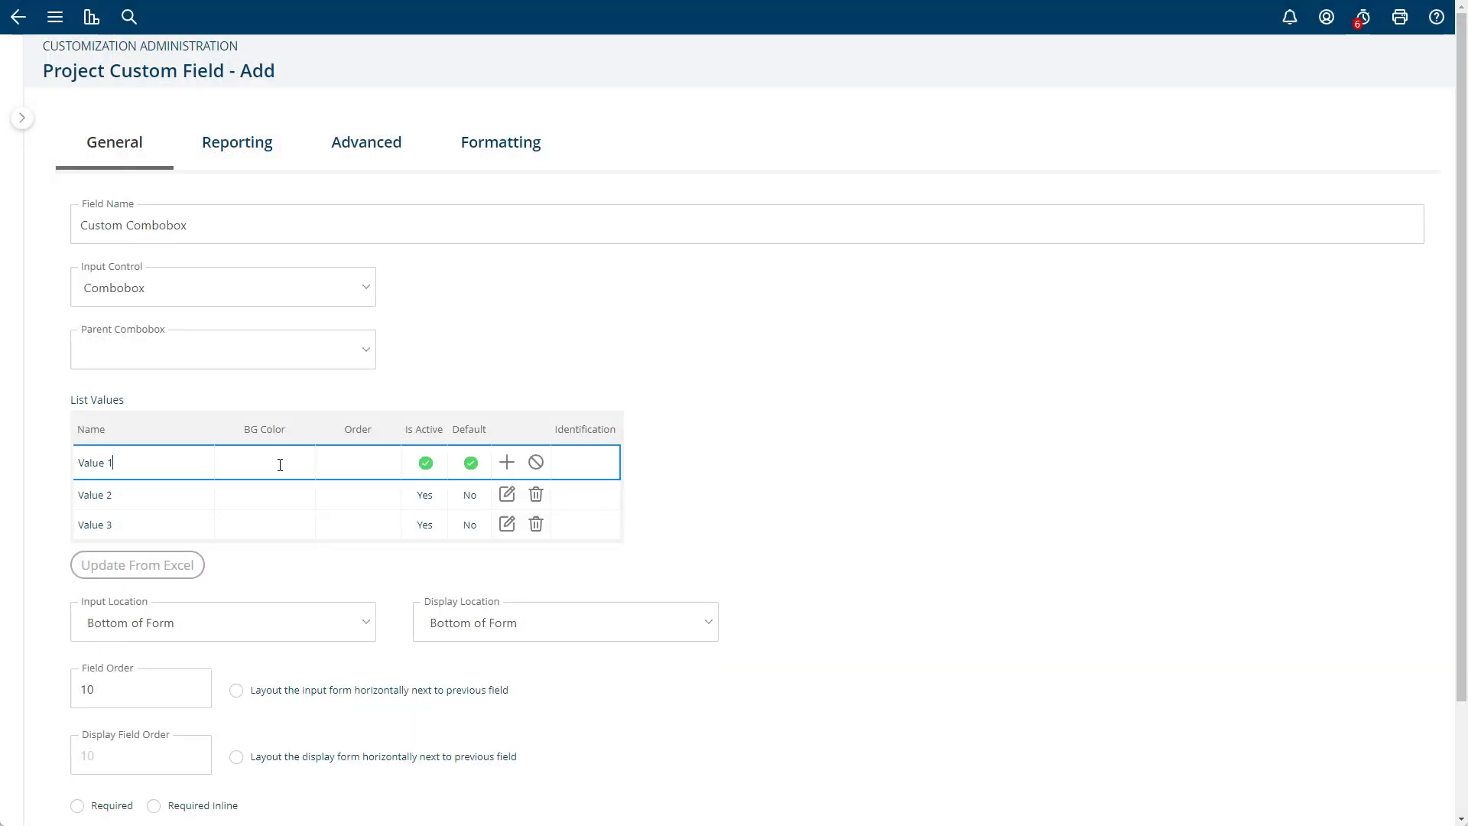
type("#0")
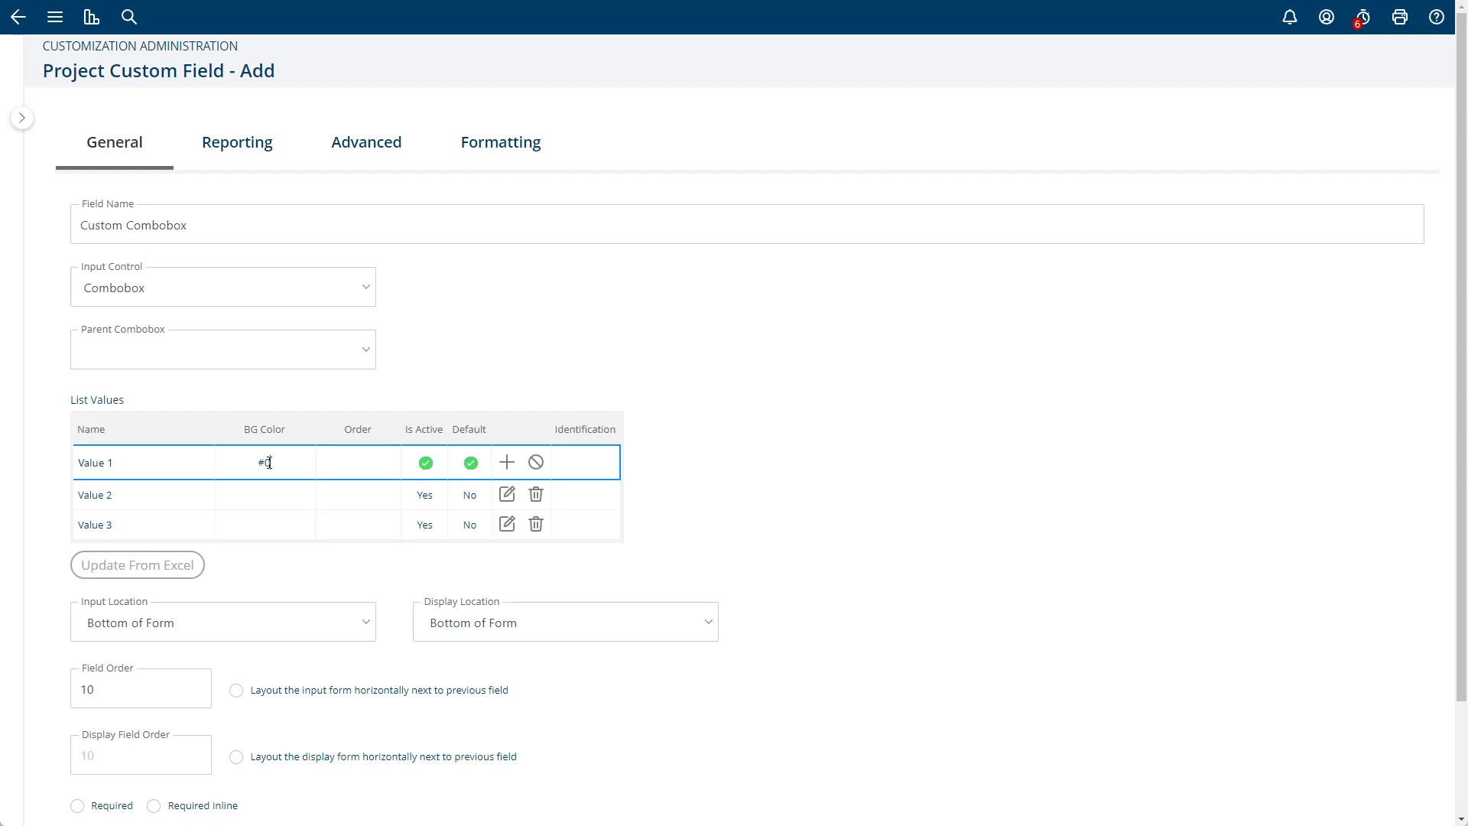
type("00000")
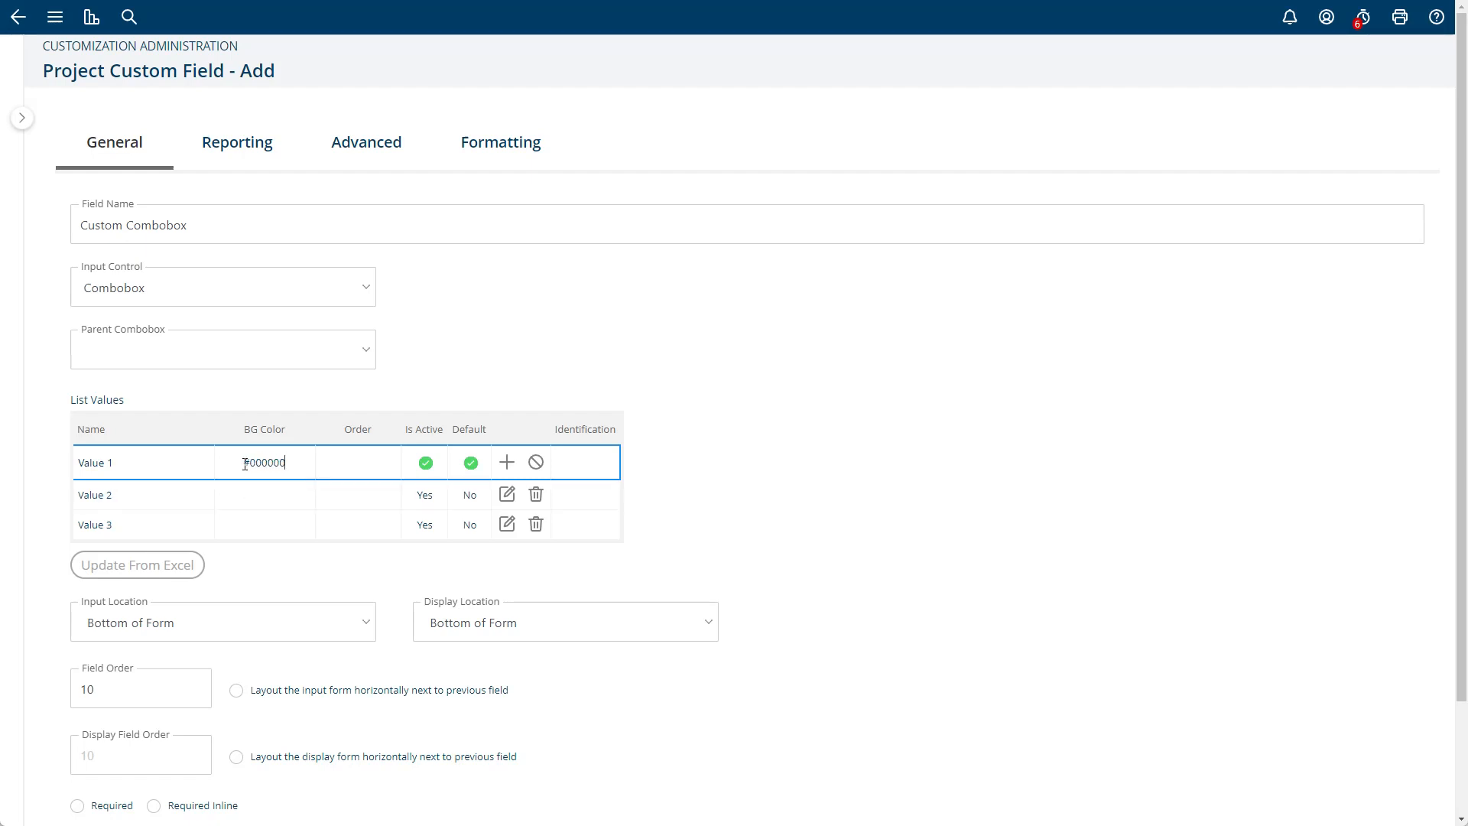
left_click_drag(244, 471, 305, 465)
key("BackSpace")
- Try Top of Form as the field's input location and return it to Bottom of Form
scroll(698, 547, "down", 3)
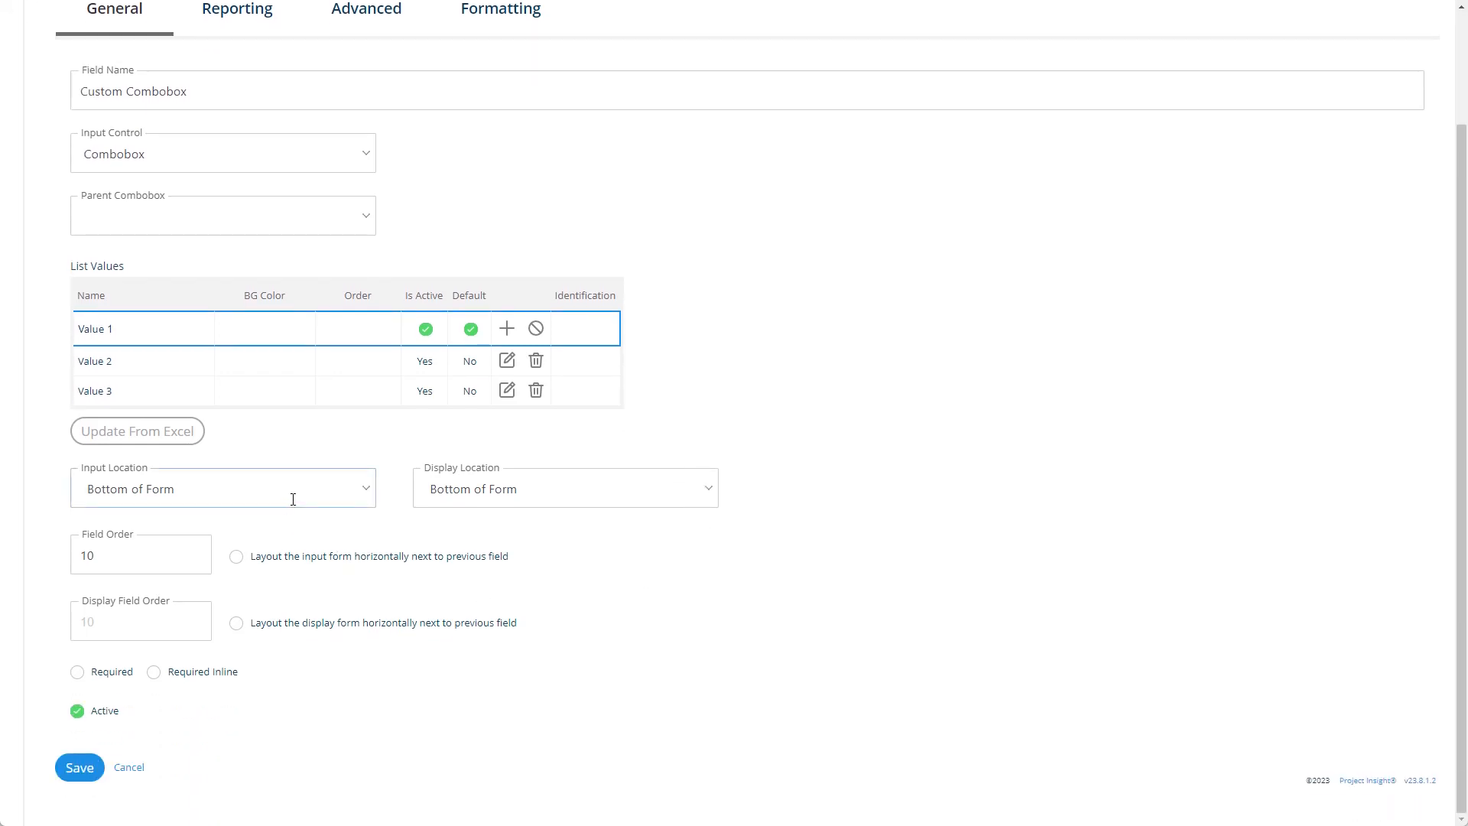
left_click(286, 503)
scroll(372, 583, "up", 1)
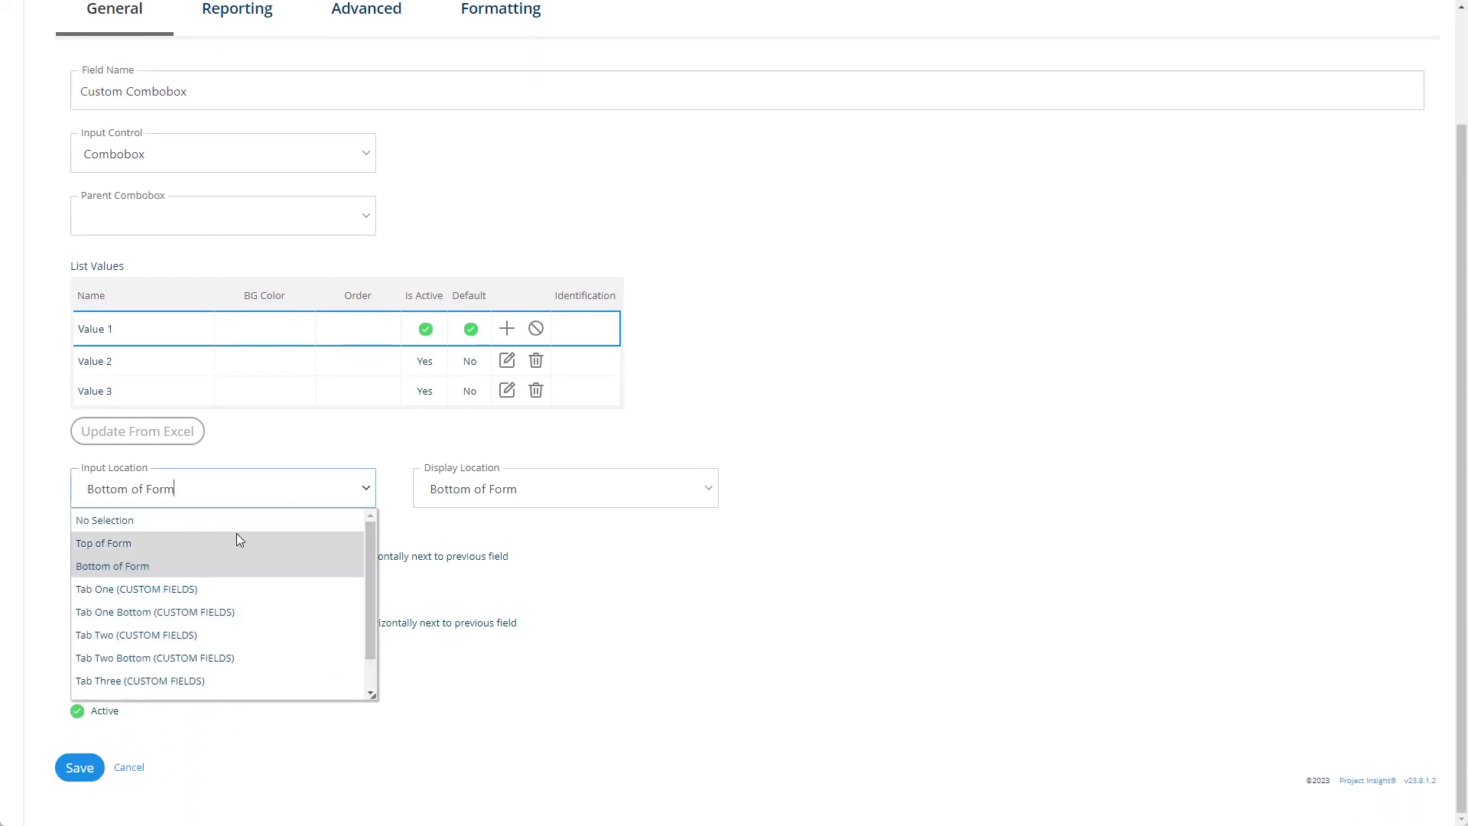
left_click(236, 539)
left_click(220, 484)
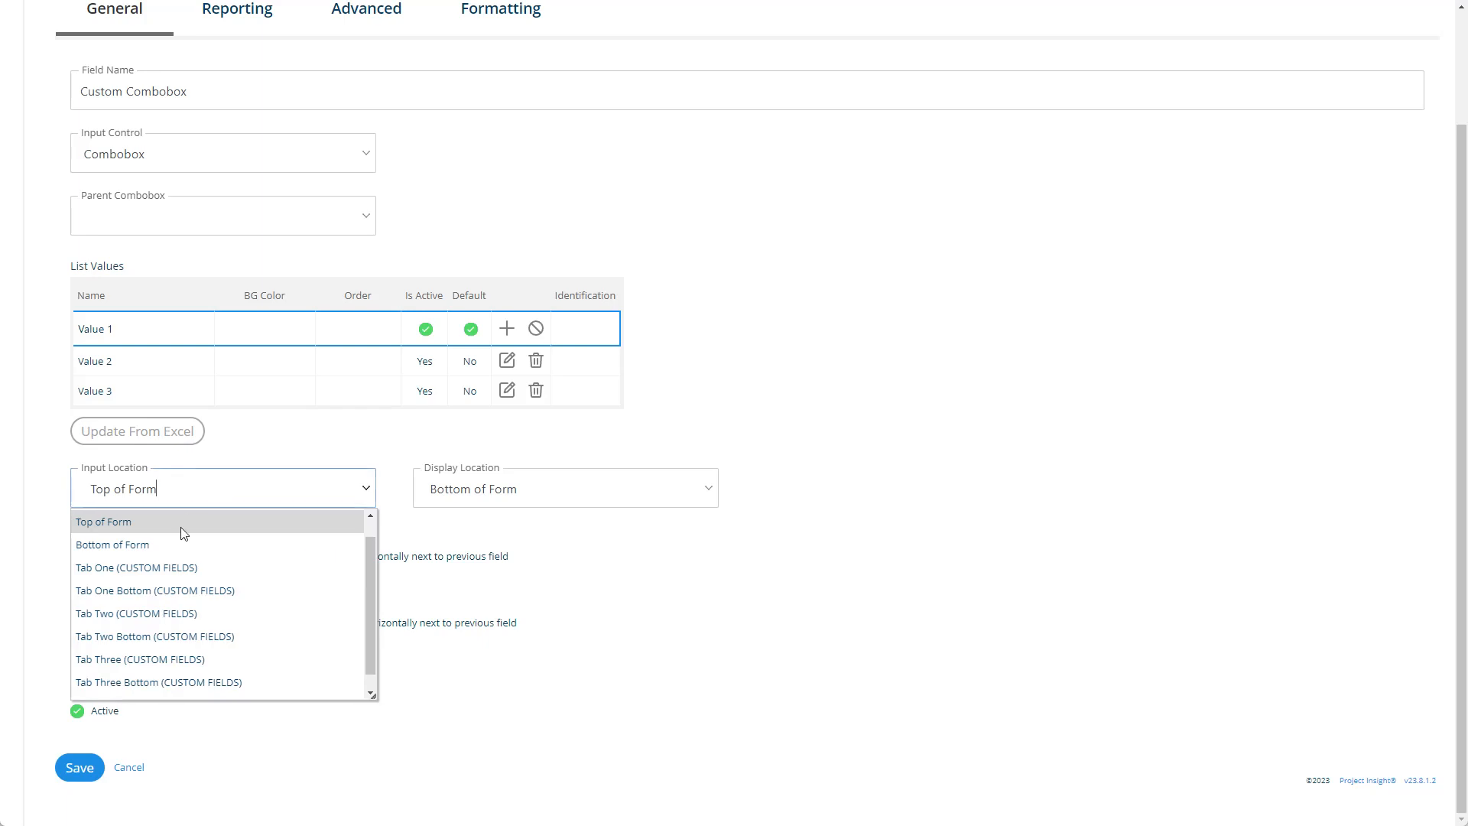
left_click(183, 533)
left_click(491, 486)
left_click(186, 528)
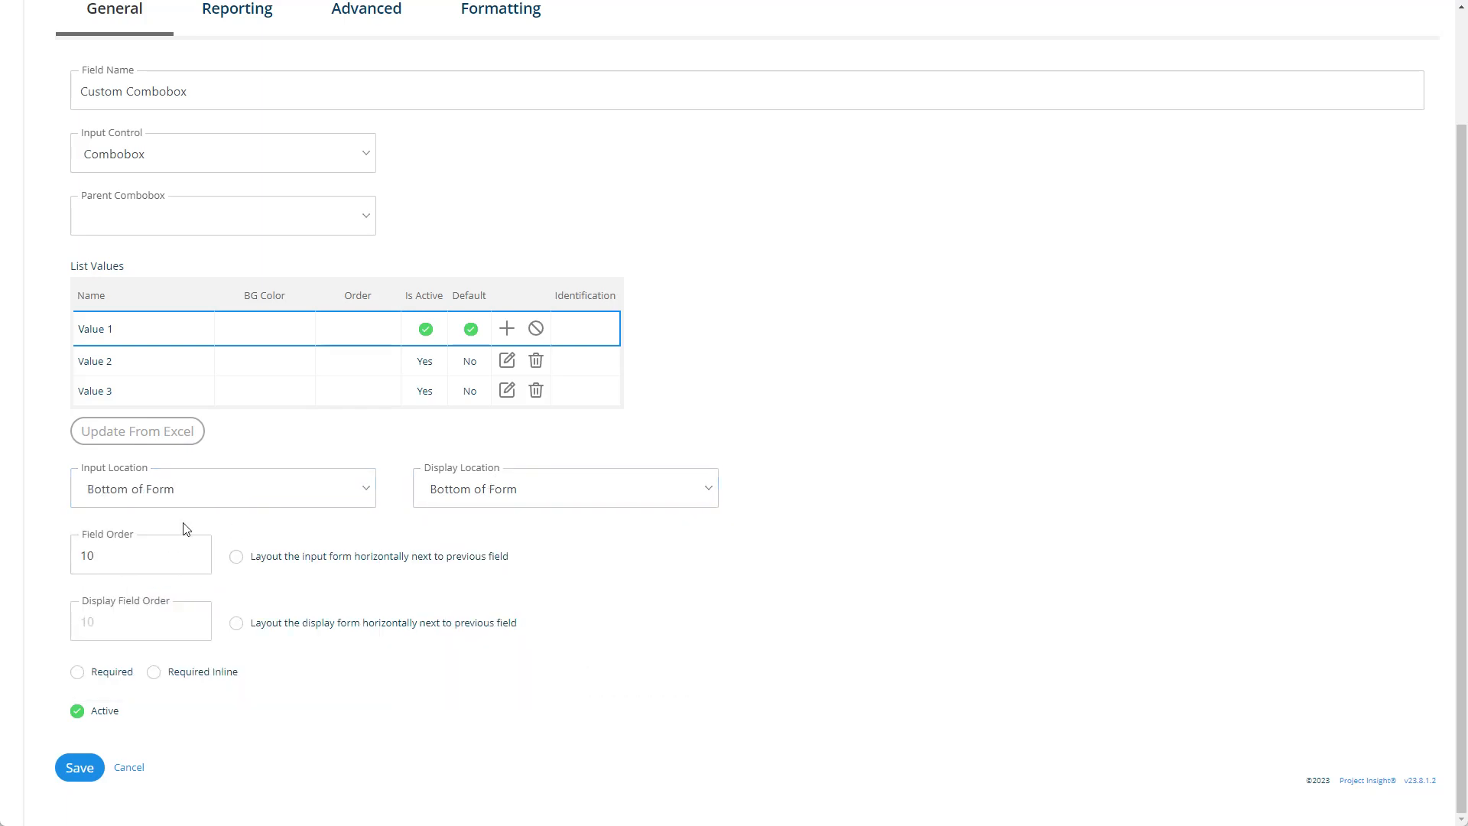
scroll(322, 541, "up", 1)
scroll(306, 528, "down", 1)
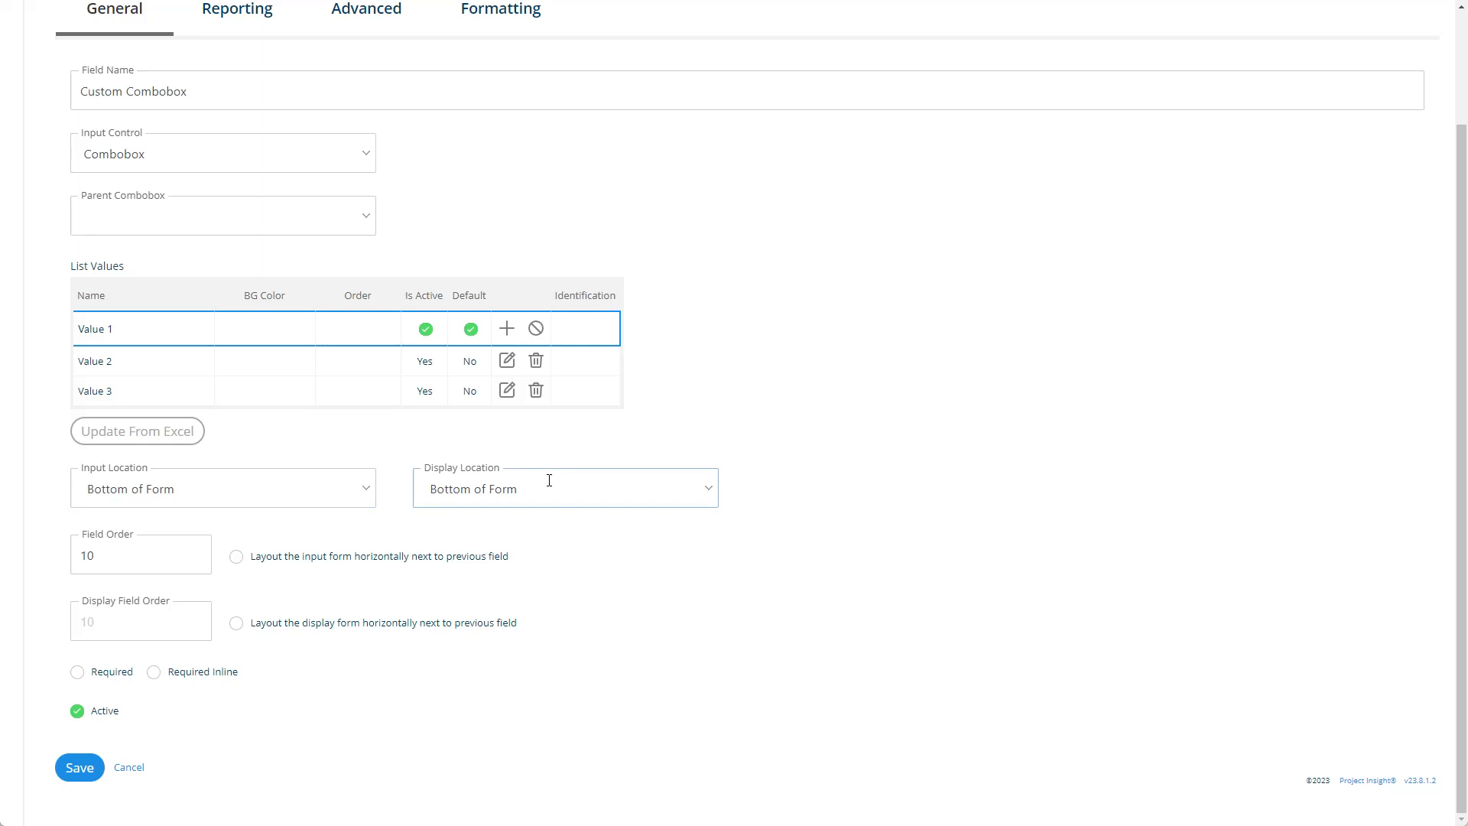
- Try Tab One (CUSTOM FIELDS) as the field's input location and return it to Bottom of Form
left_click(366, 497)
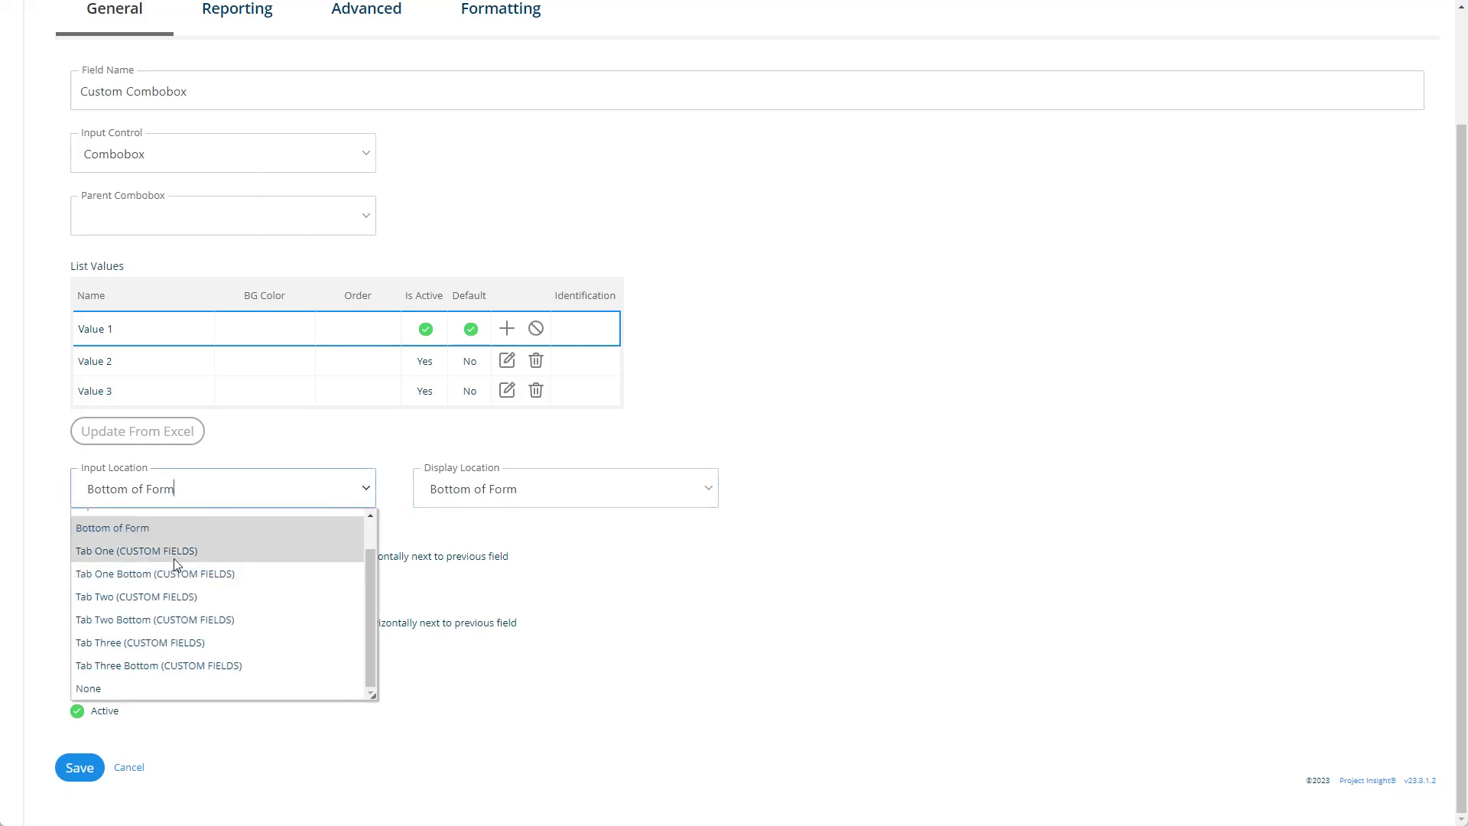
left_click(127, 544)
left_click(189, 491)
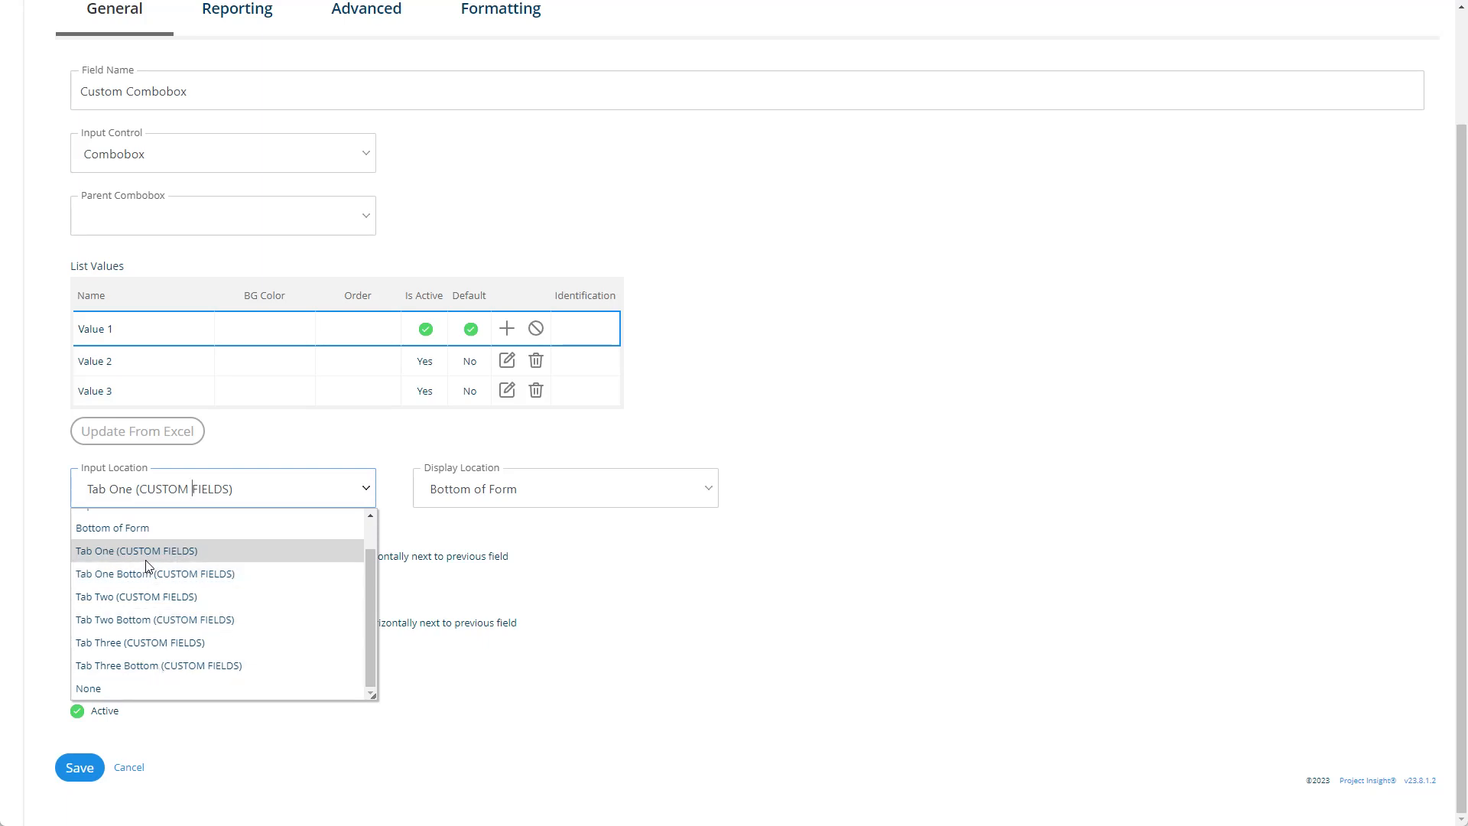
scroll(146, 559, "up", 1)
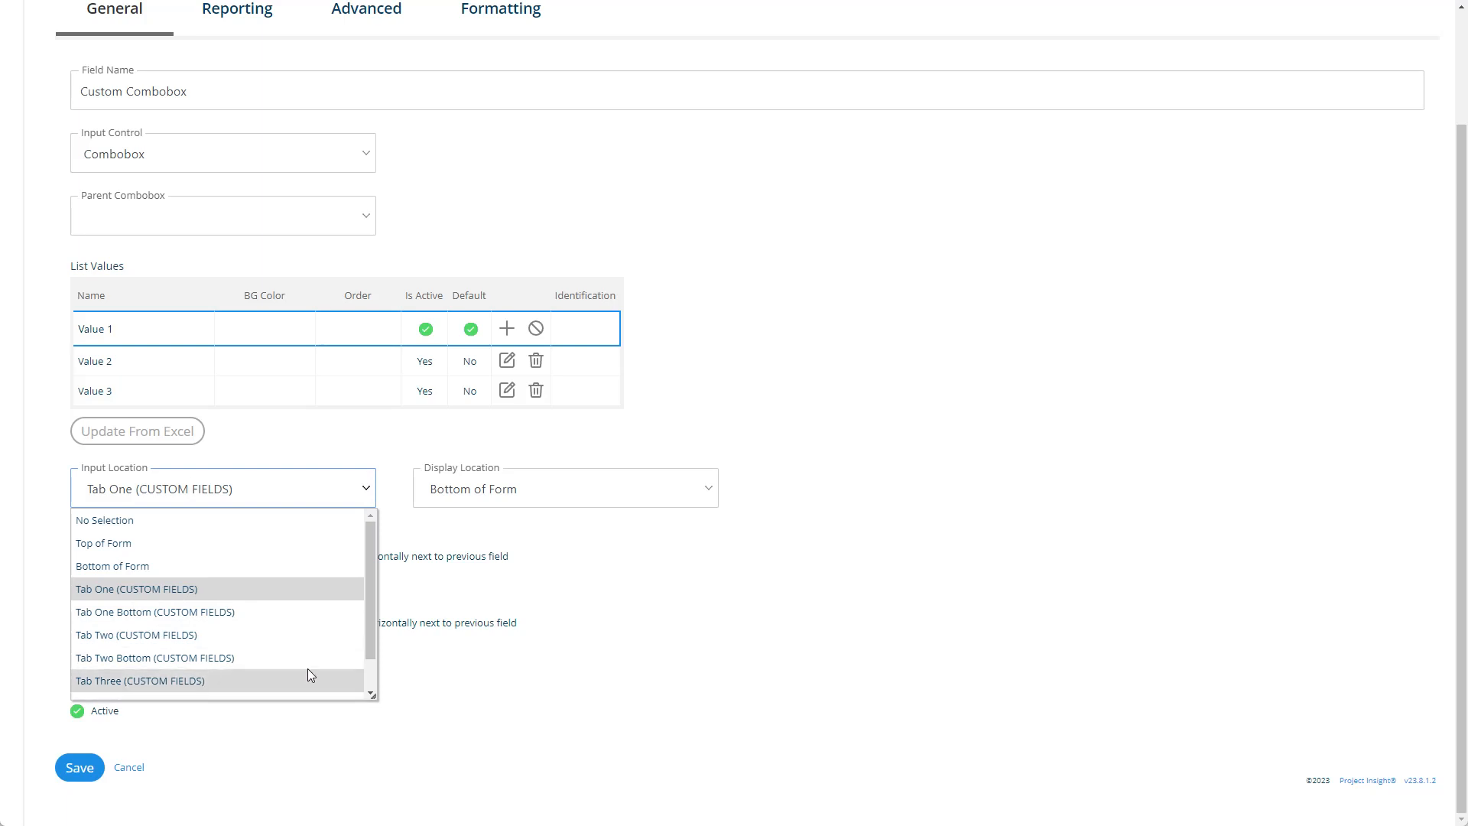
left_click(610, 579)
left_click(286, 494)
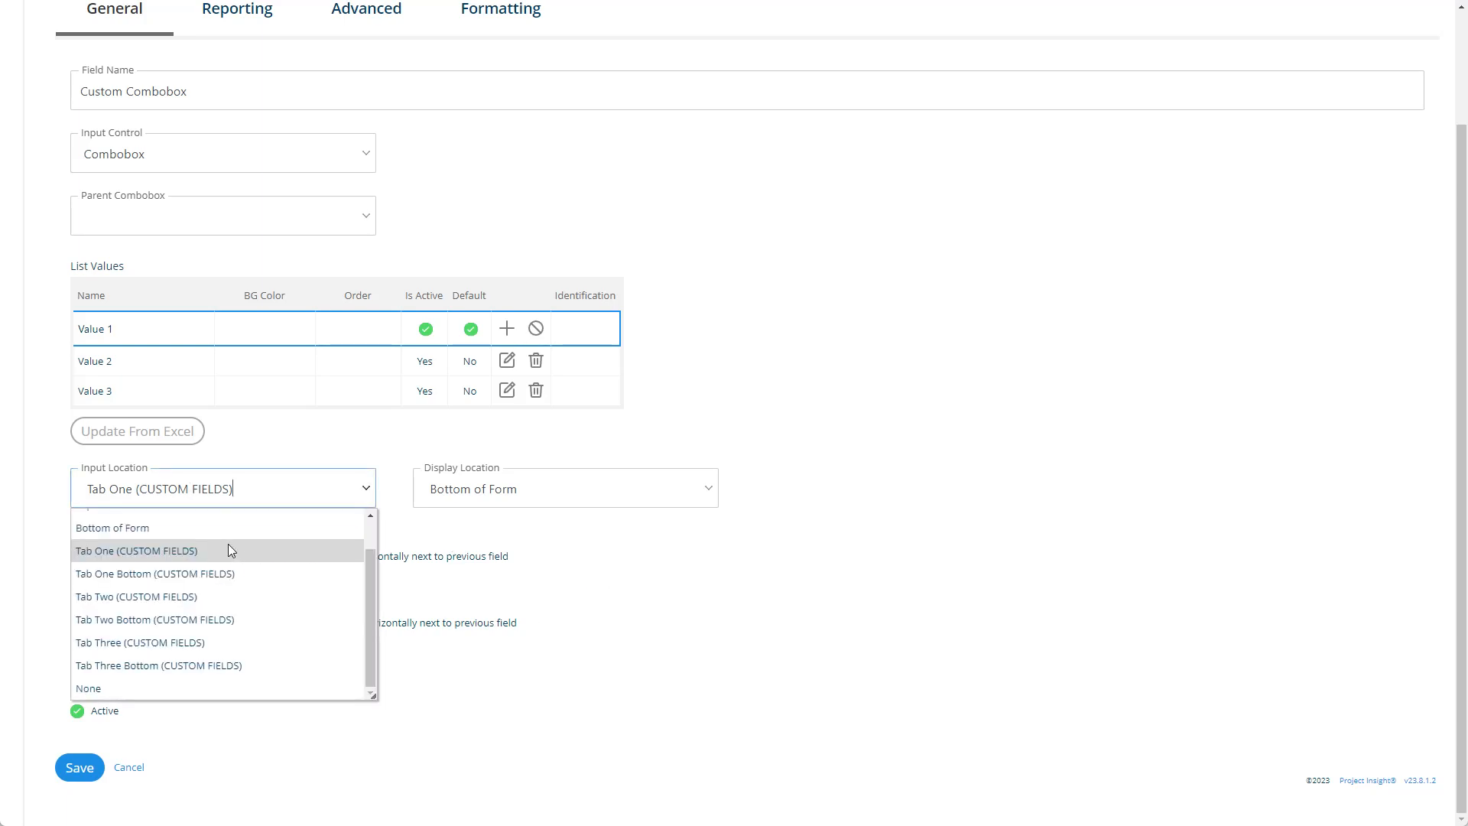
left_click(228, 545)
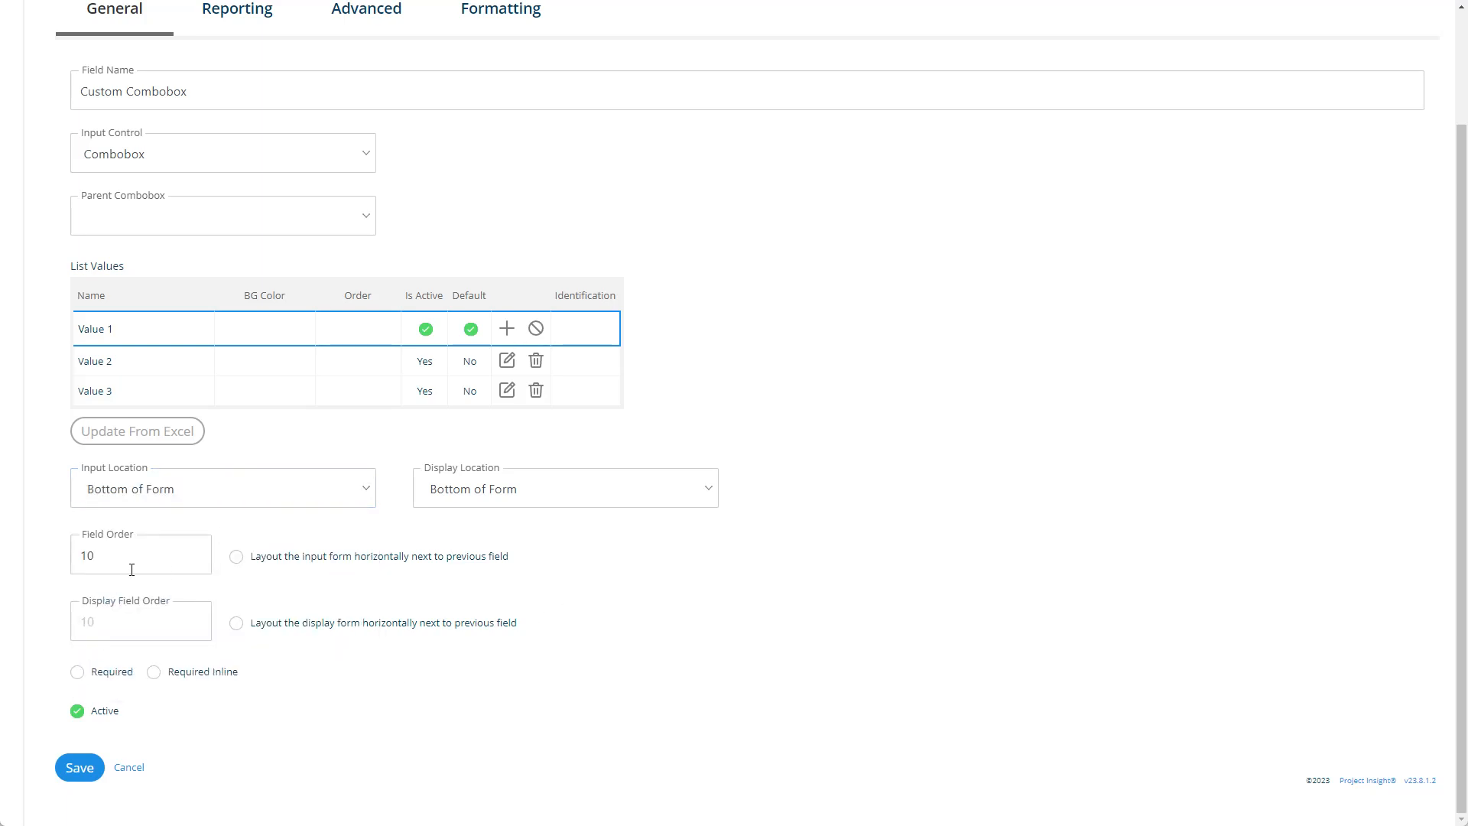
left_click_drag(144, 556, 52, 563)
left_click(60, 620)
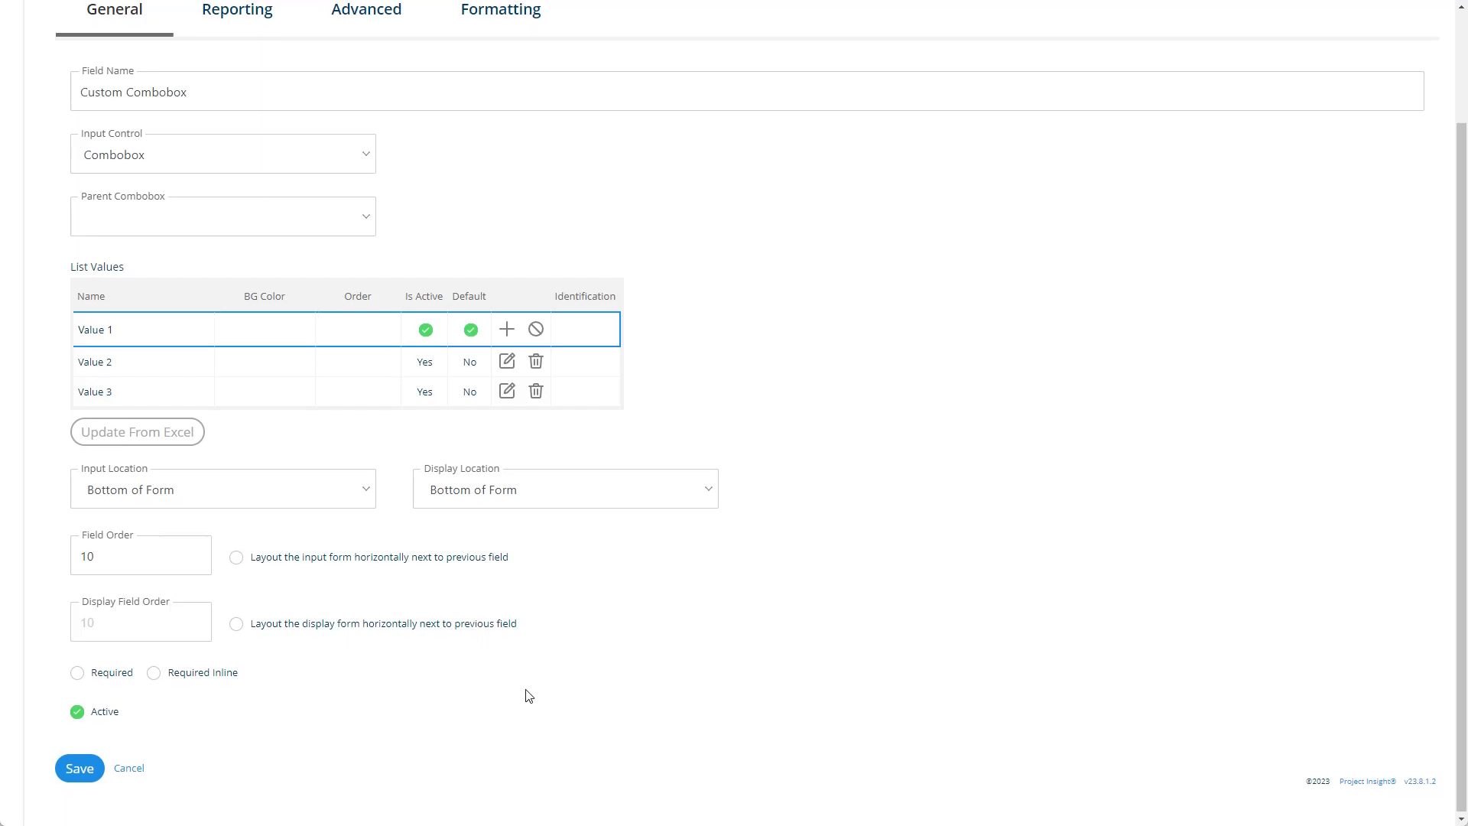
- In the field's reporting options, switch Default Column on and off again, and enable Show as Report Filter and Enable Group By
scroll(398, 490, "up", 2)
left_click(251, 168)
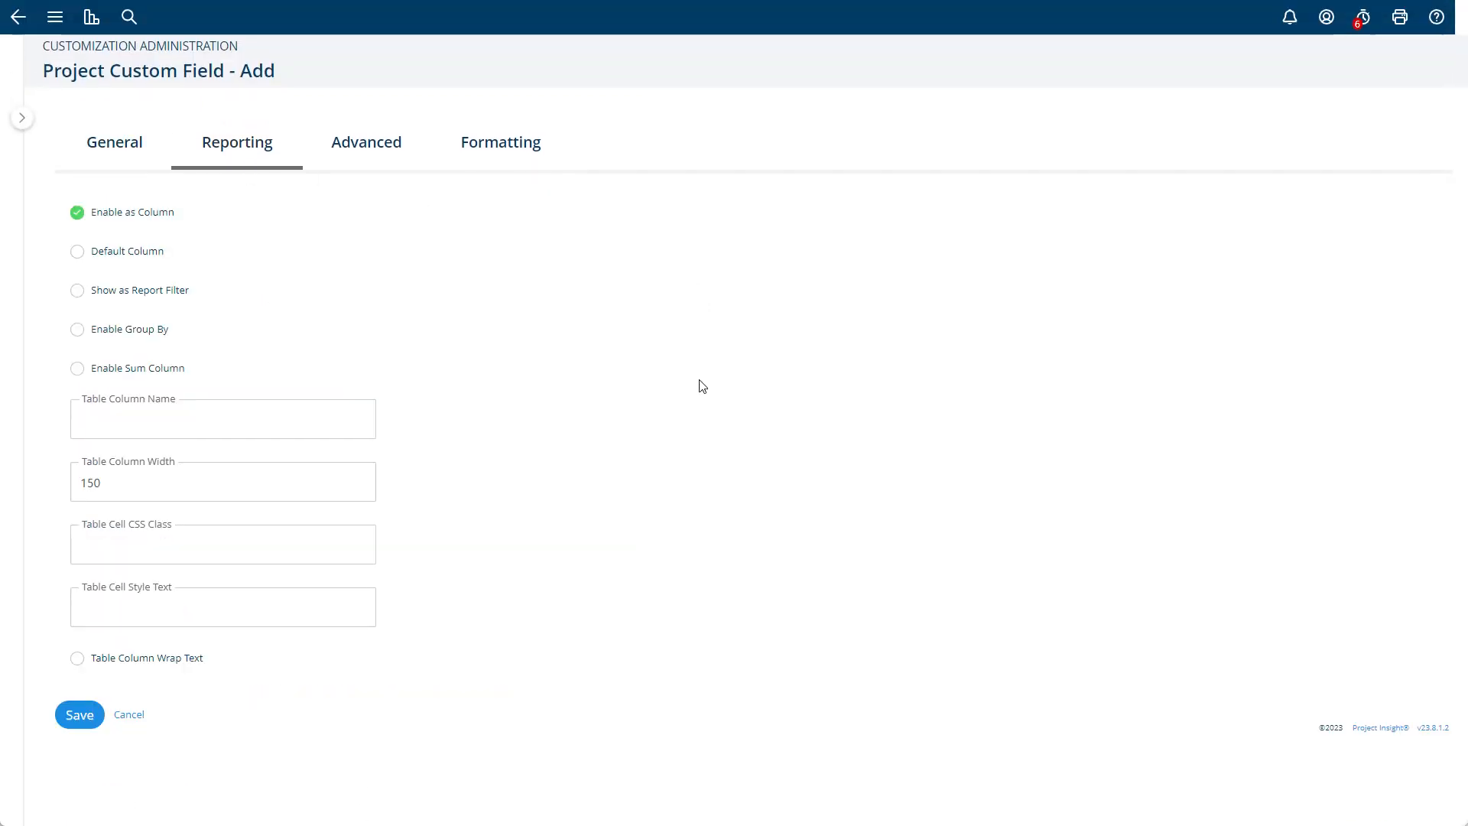
left_click(107, 254)
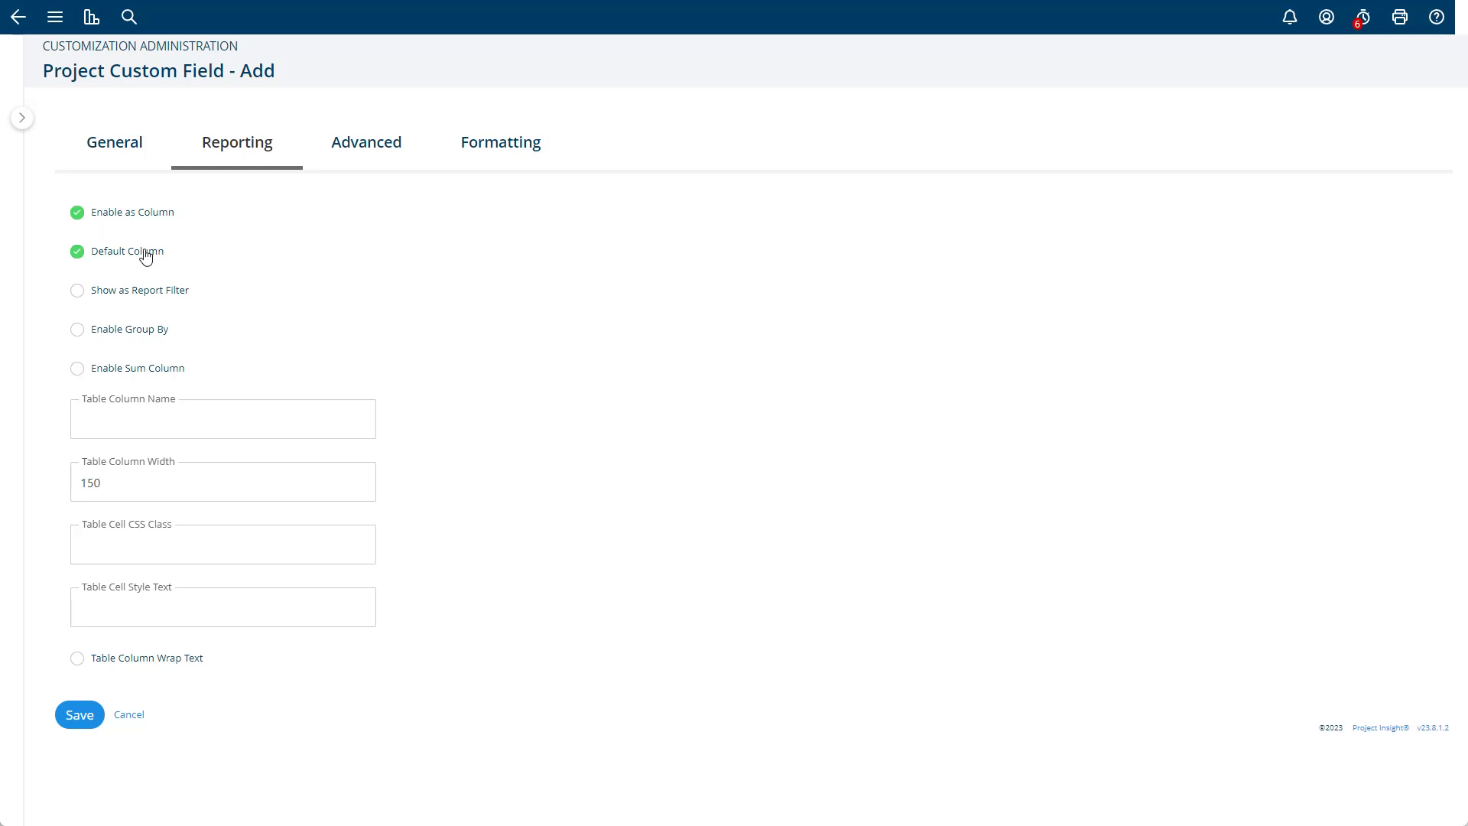
left_click(146, 256)
left_click(116, 292)
- Examine the custom field's advanced options and its input and display formatting options
left_click(354, 157)
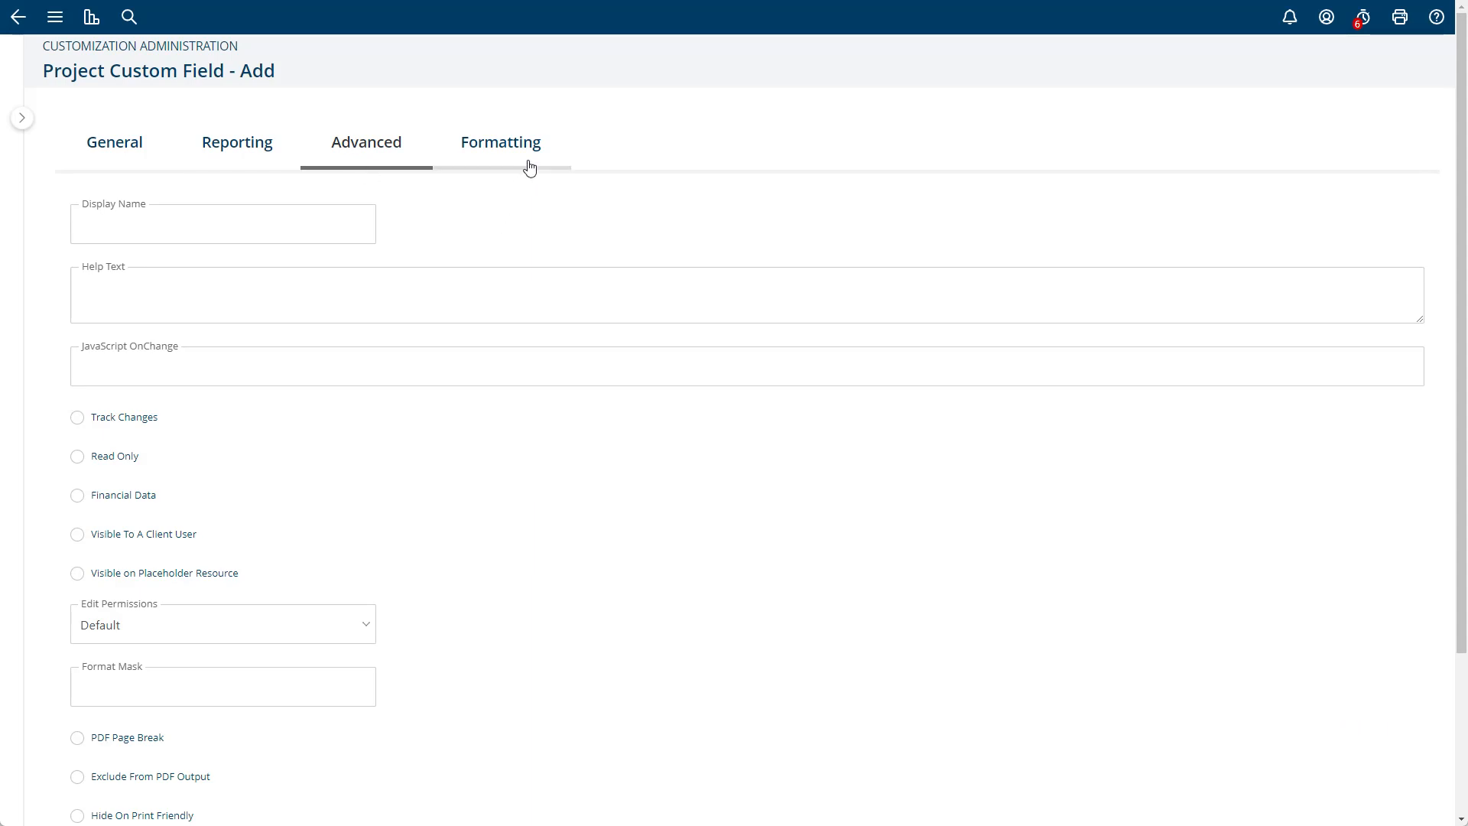
scroll(508, 334, "down", 3)
scroll(507, 357, "up", 3)
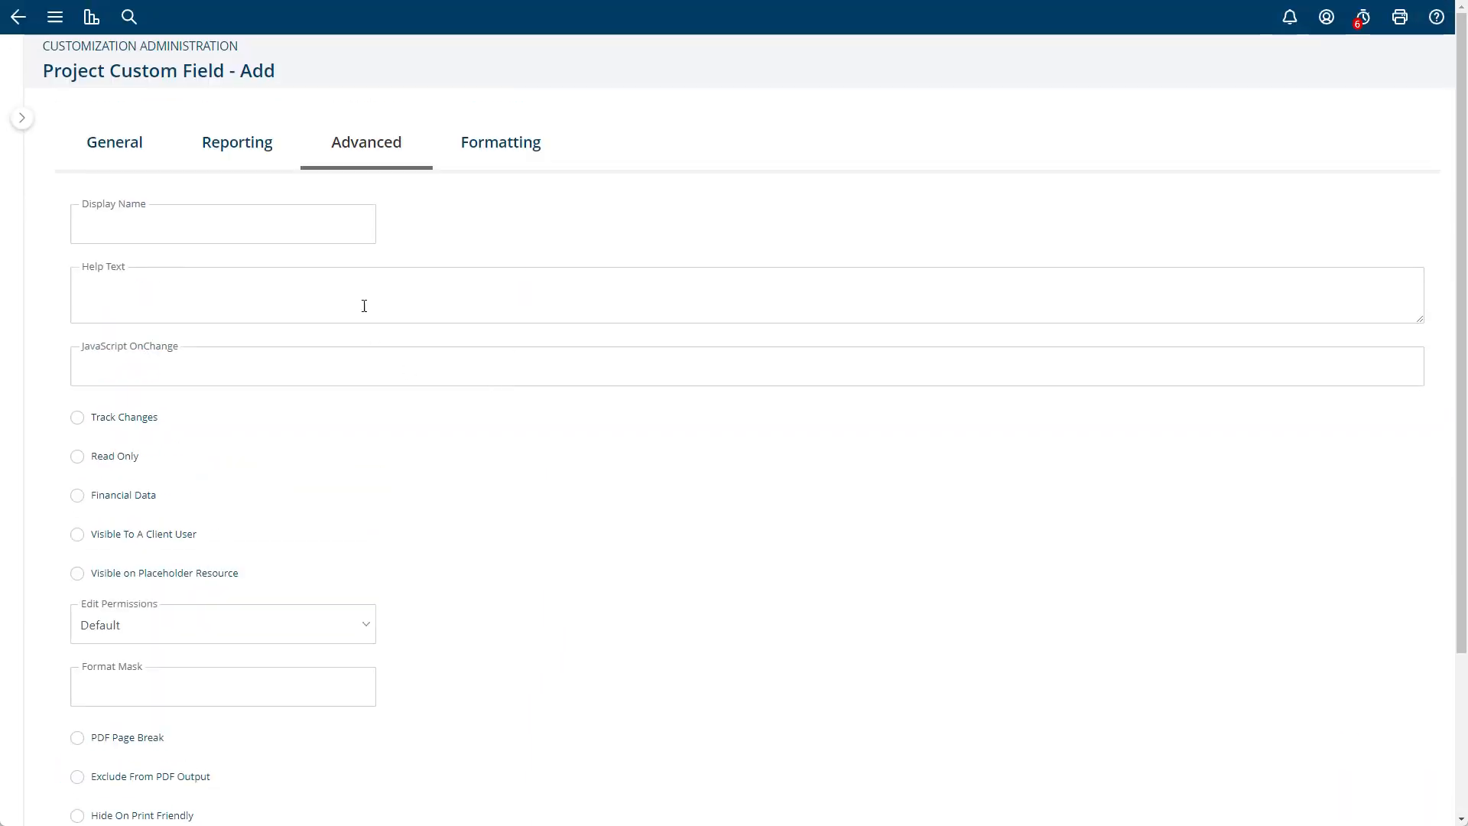
left_click(482, 153)
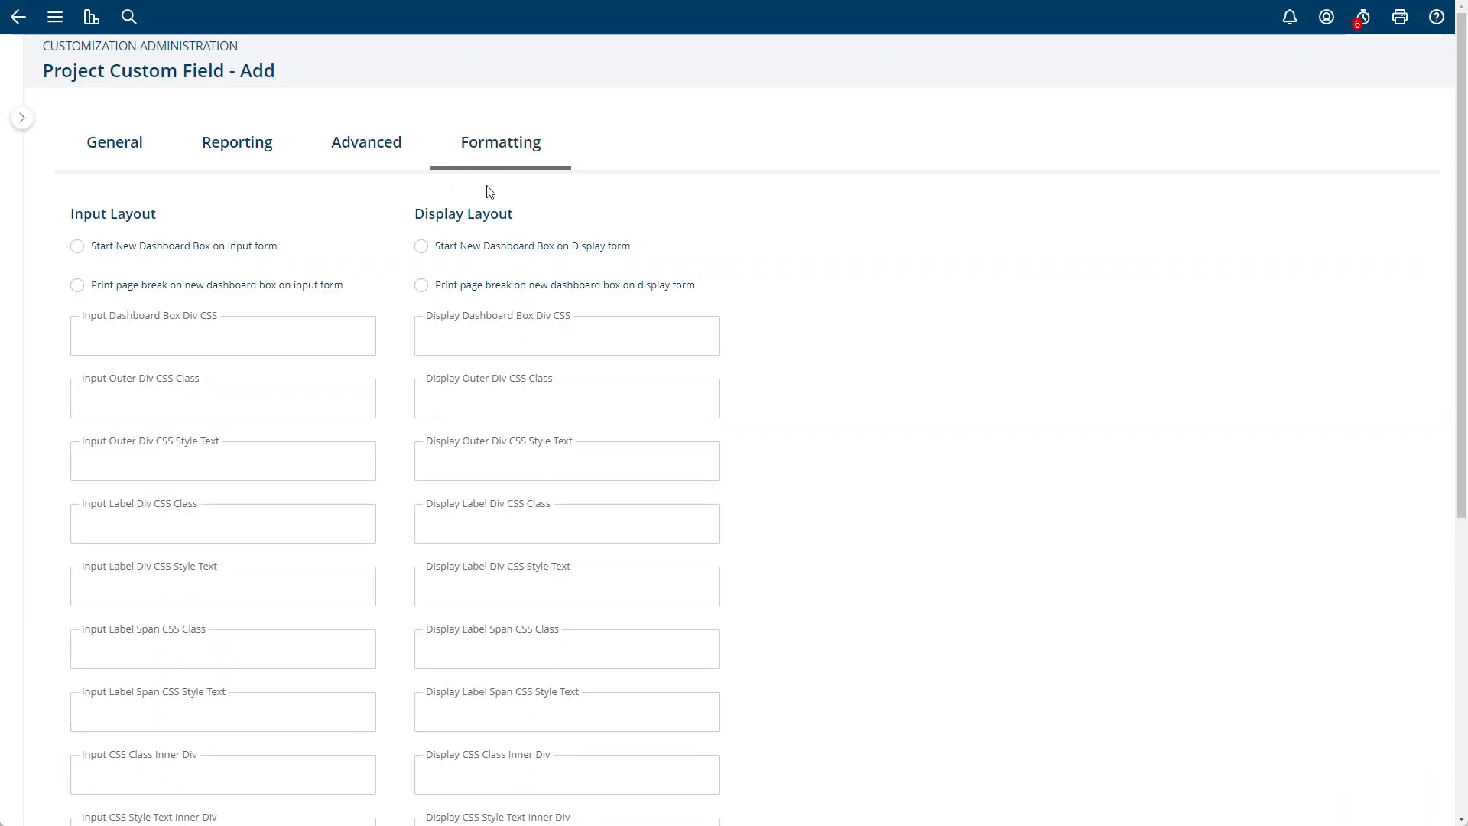
scroll(550, 419, "down", 5)
scroll(550, 419, "up", 10)
left_click(375, 92)
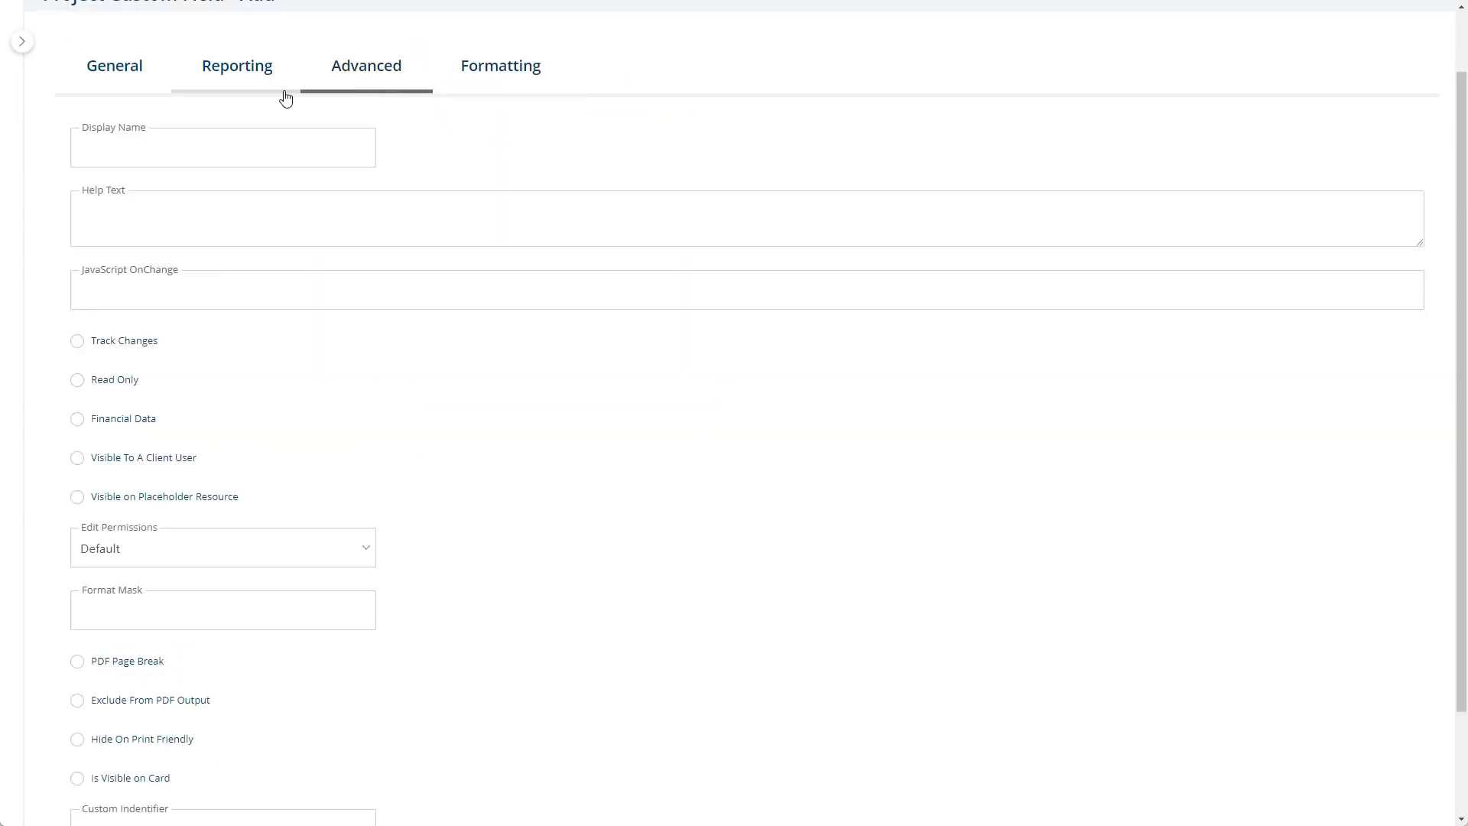
left_click(260, 96)
- Check the general settings of the Custom Combobox field once more and save the field
left_click(122, 141)
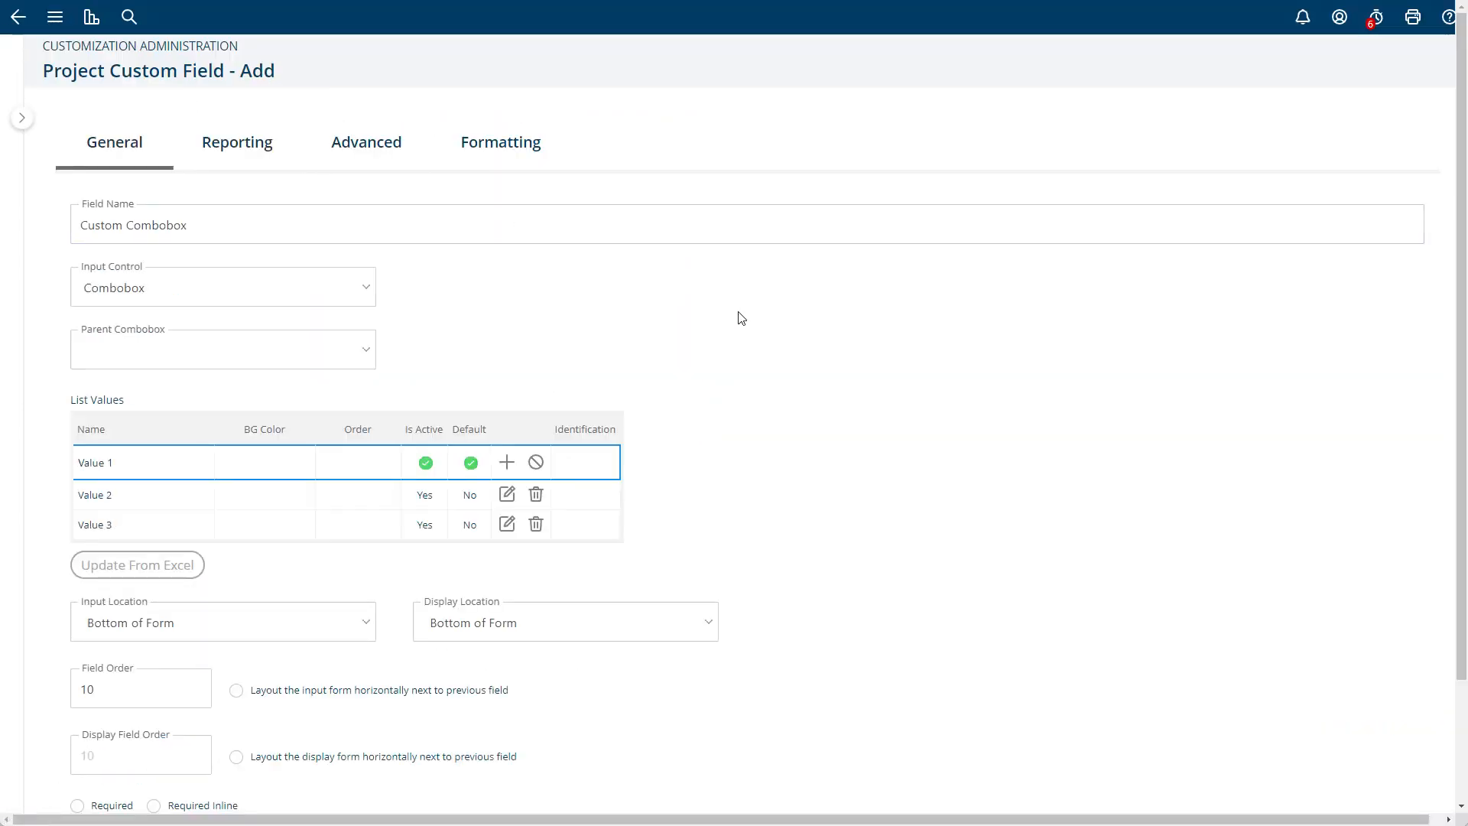
scroll(741, 320, "down", 2)
scroll(734, 360, "up", 2)
scroll(734, 361, "down", 2)
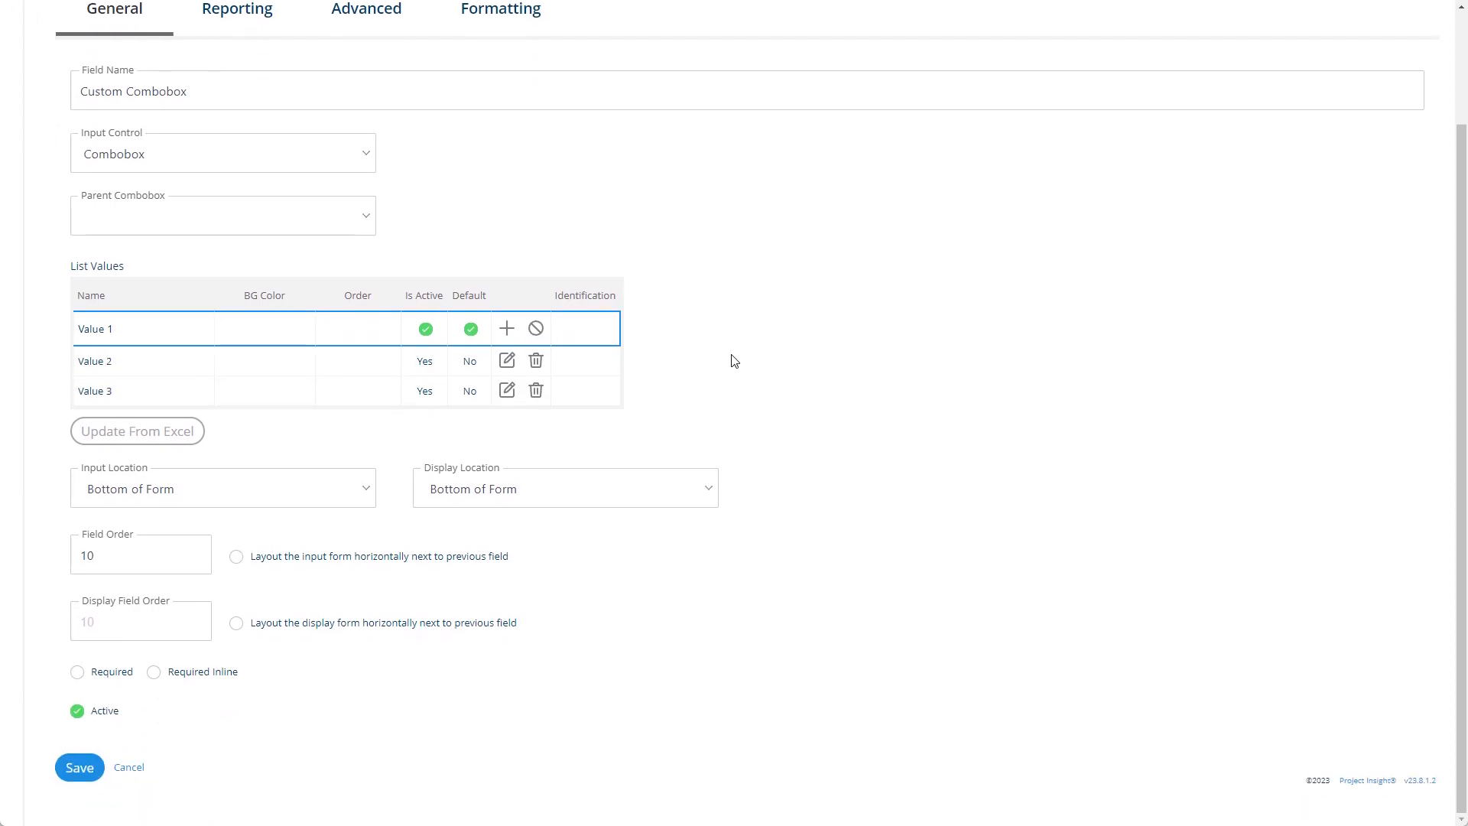
left_click(78, 767)
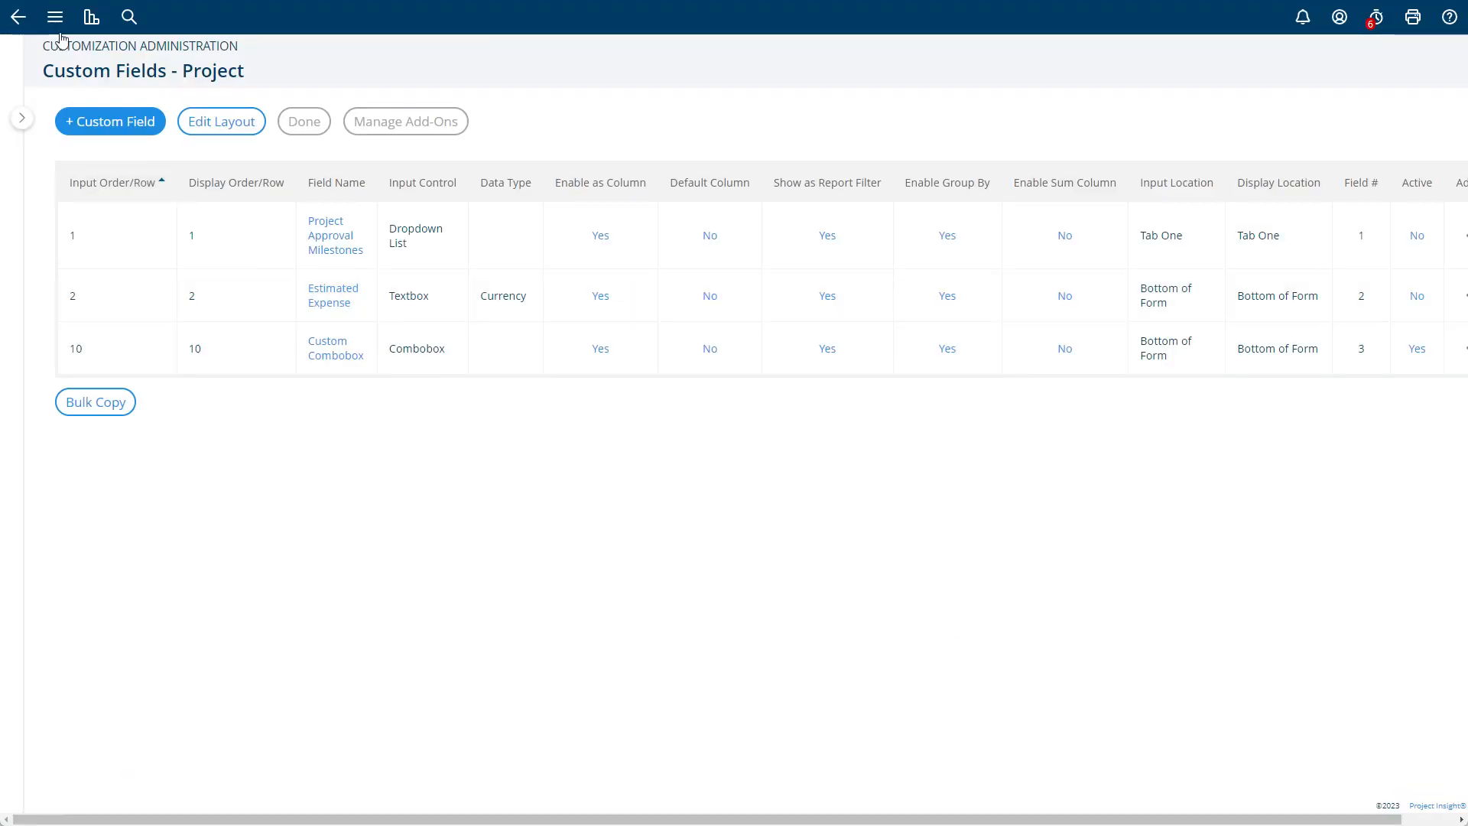
- Start adding a new project from Projects Home and view the Custom Combobox list options on its form
left_click(58, 27)
left_click(90, 190)
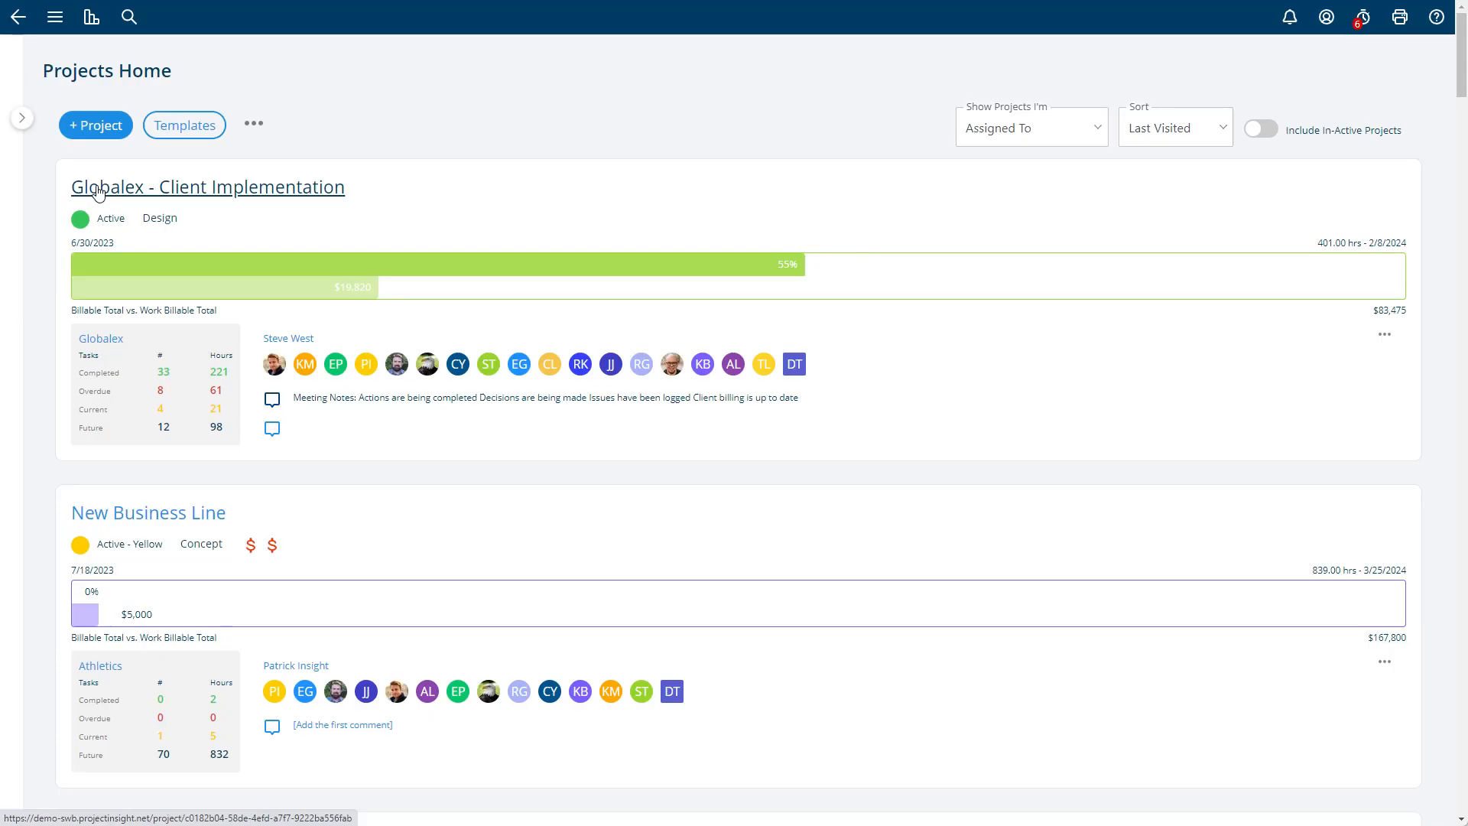
left_click(99, 128)
scroll(585, 403, "down", 7)
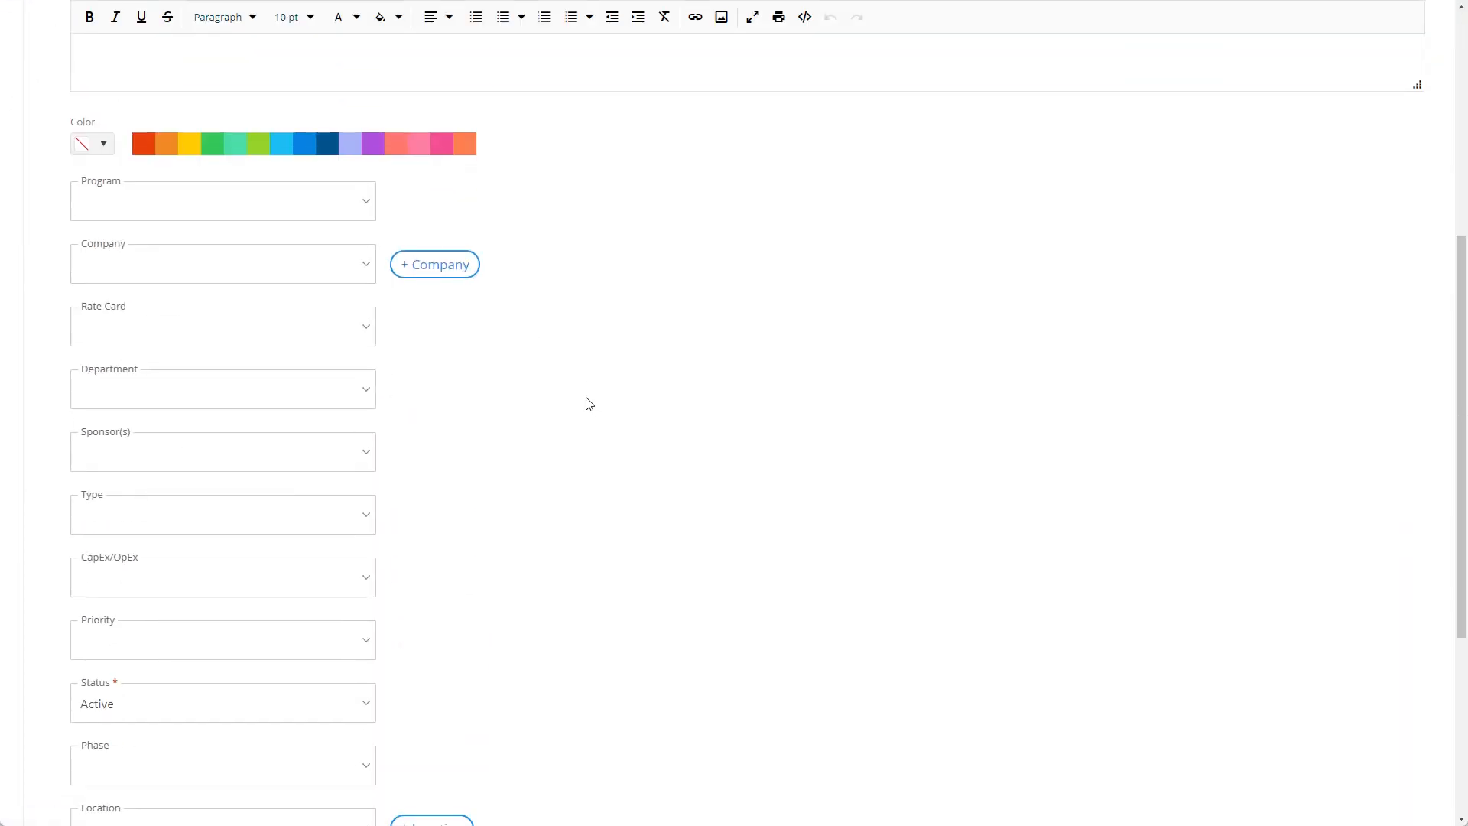
scroll(590, 404, "down", 2)
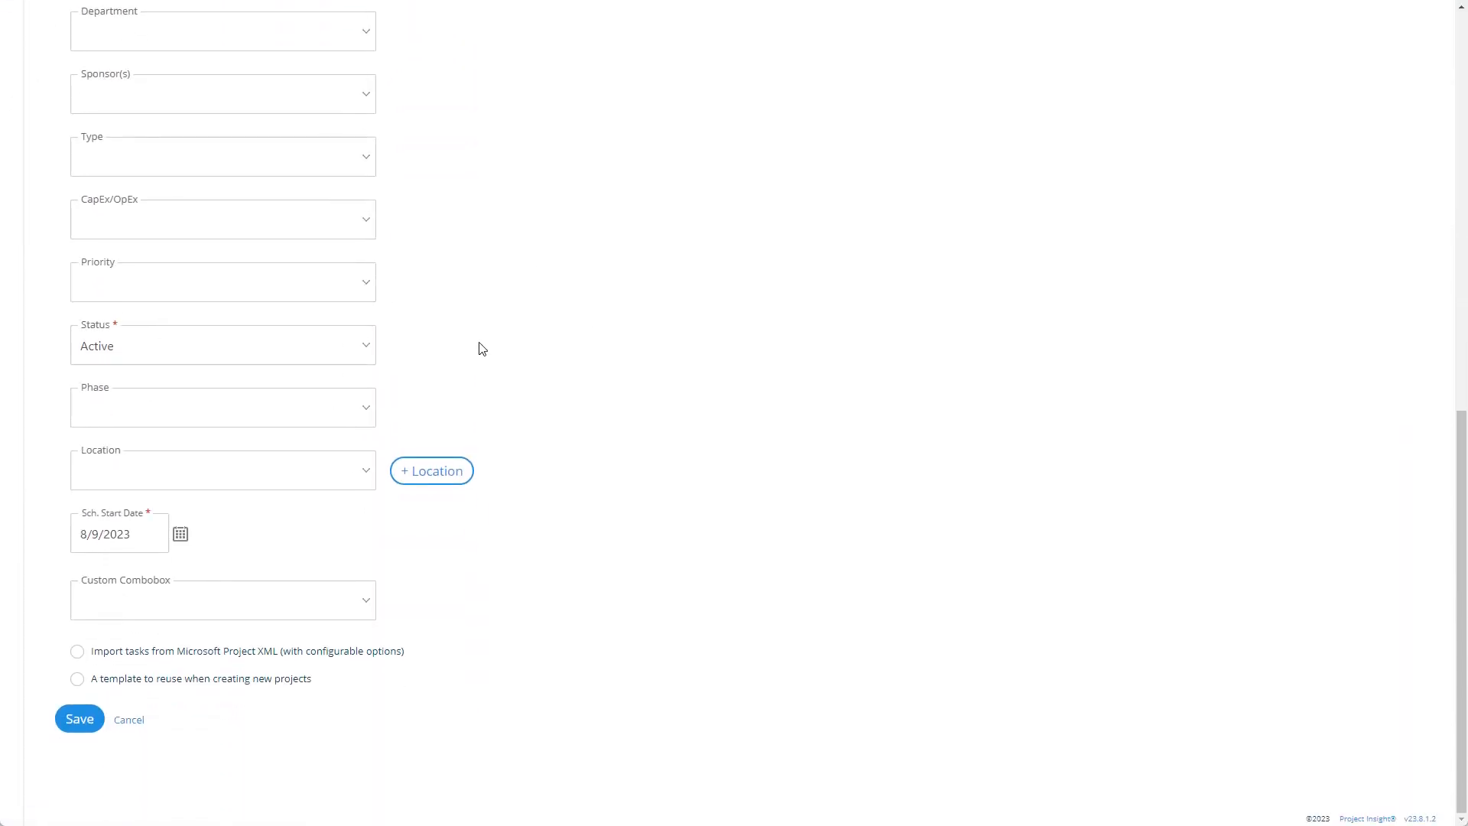
left_click(233, 595)
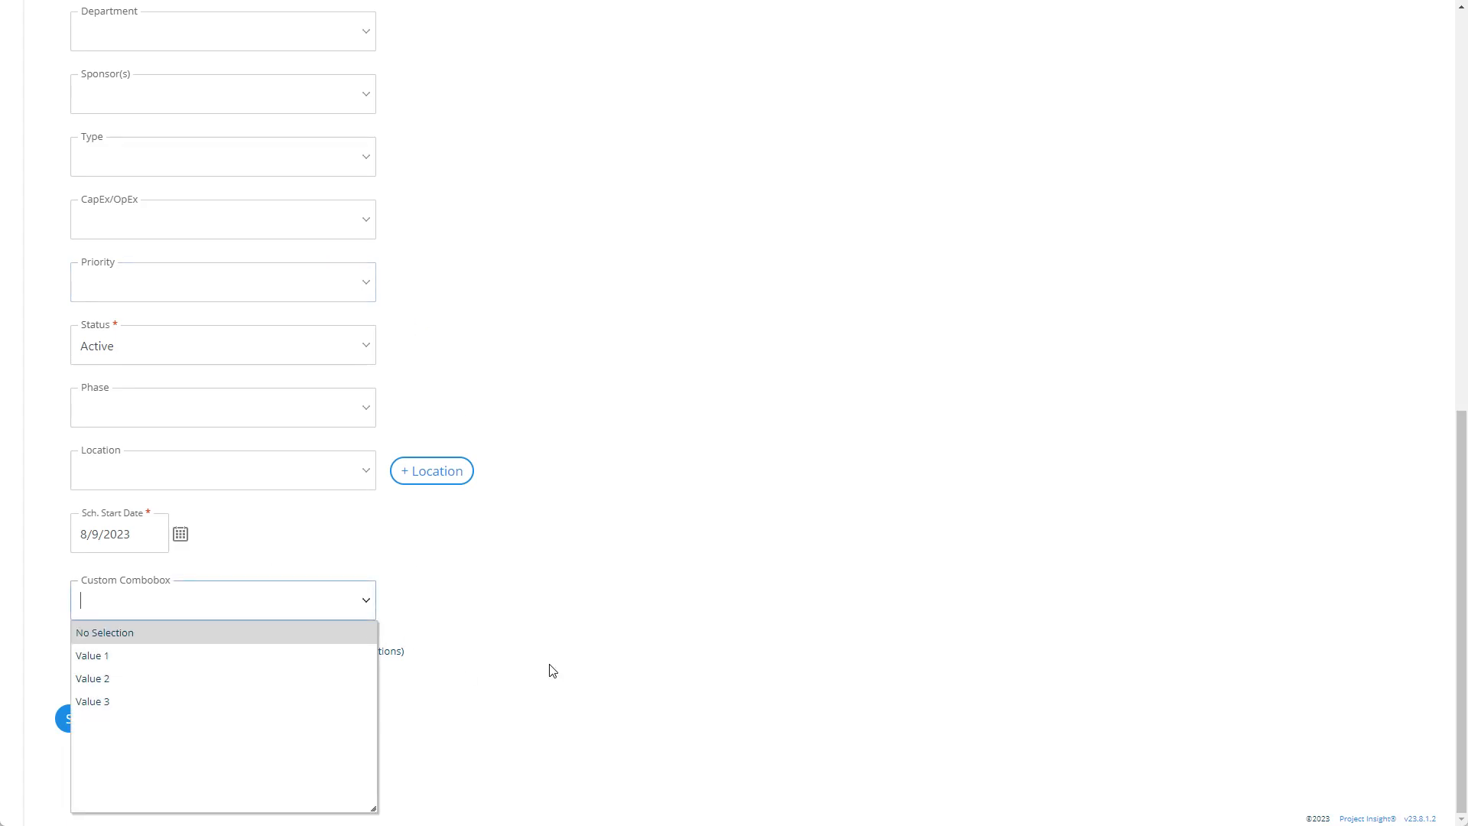
left_click(602, 648)
- Examine the placement of the Custom Combobox field on the new project form in relation to its top section and tabs
scroll(602, 648, "up", 10)
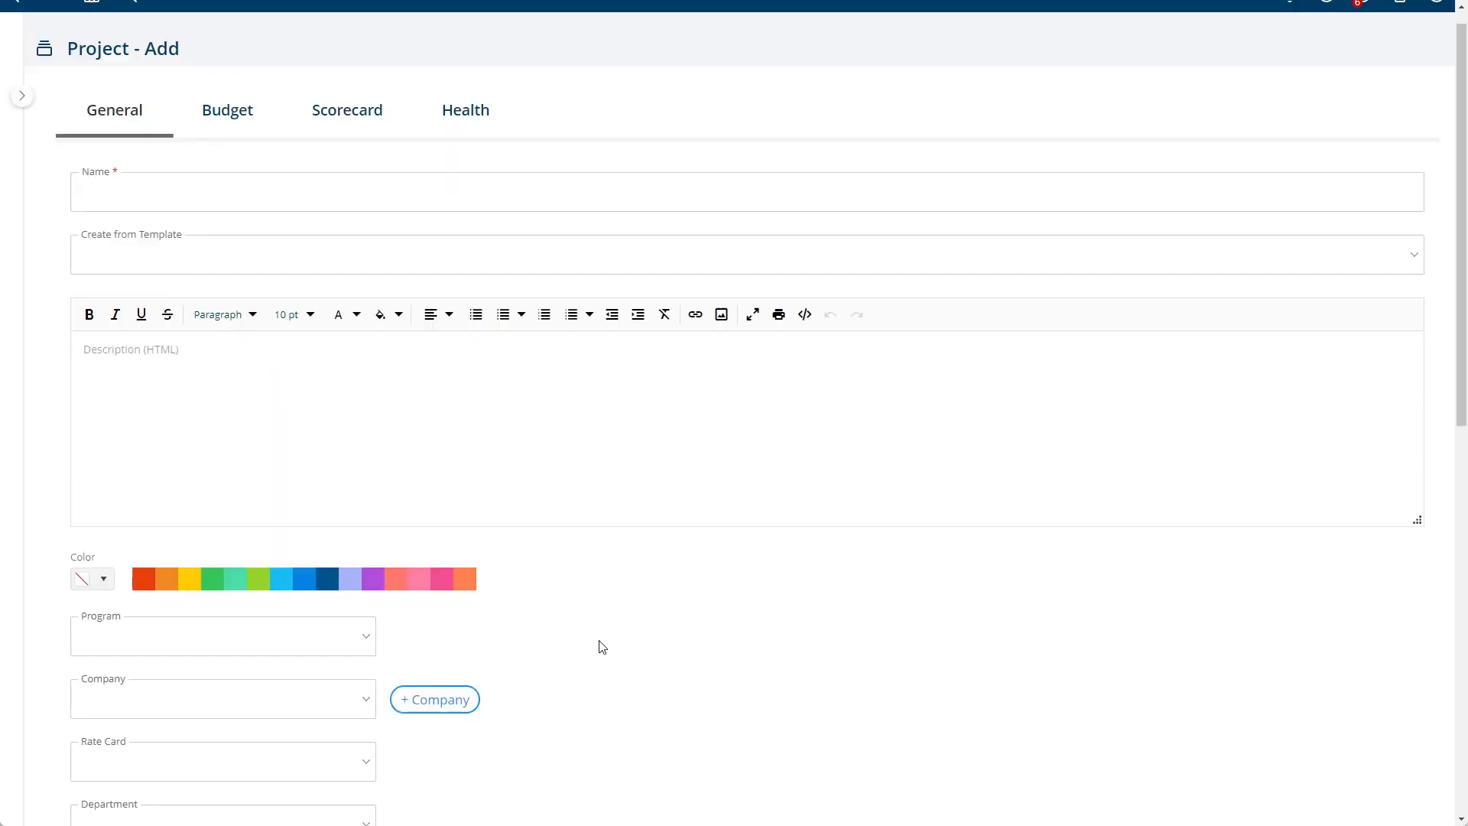
scroll(508, 583, "down", 3)
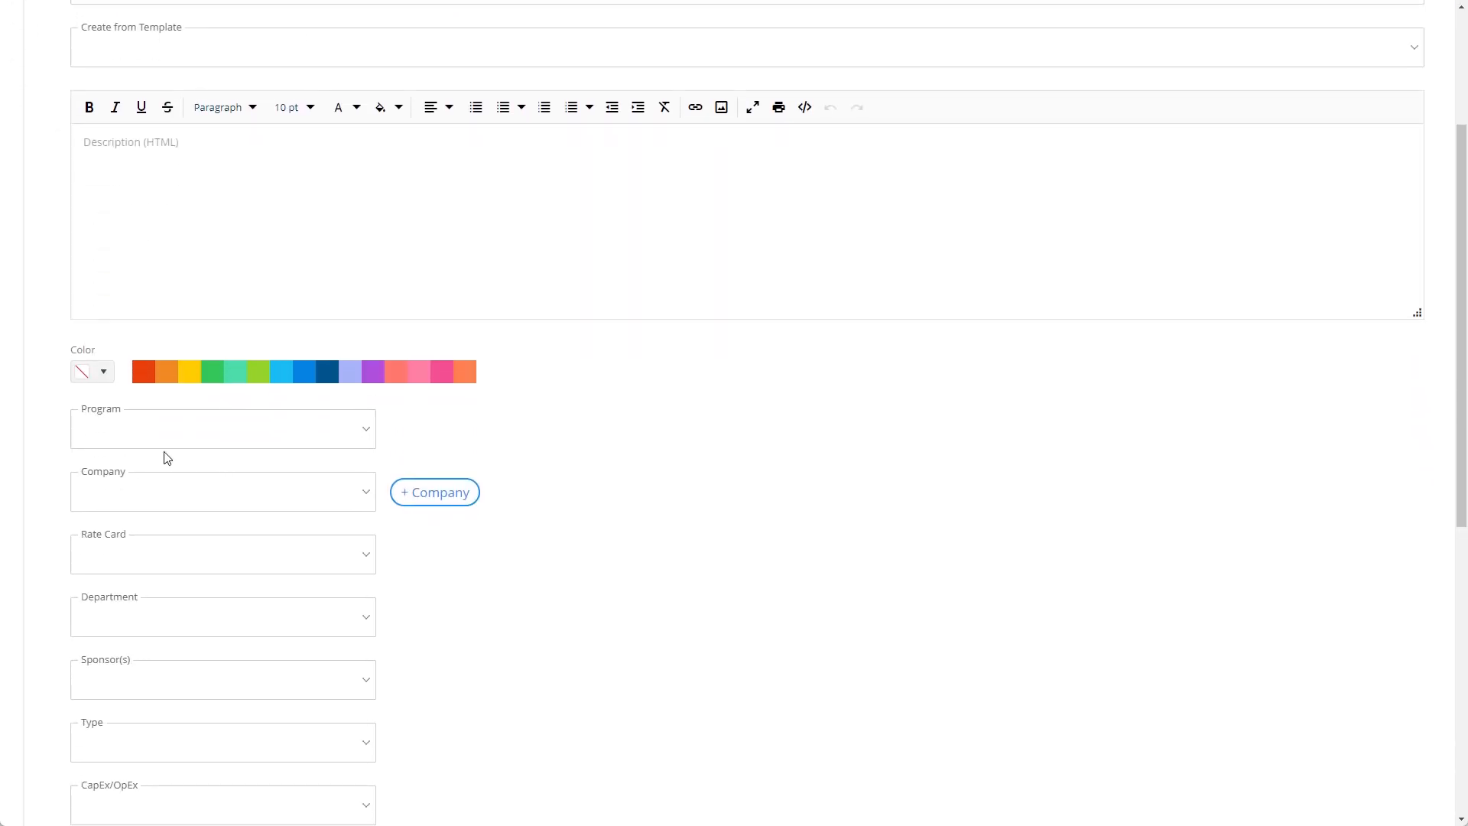
scroll(95, 442, "down", 8)
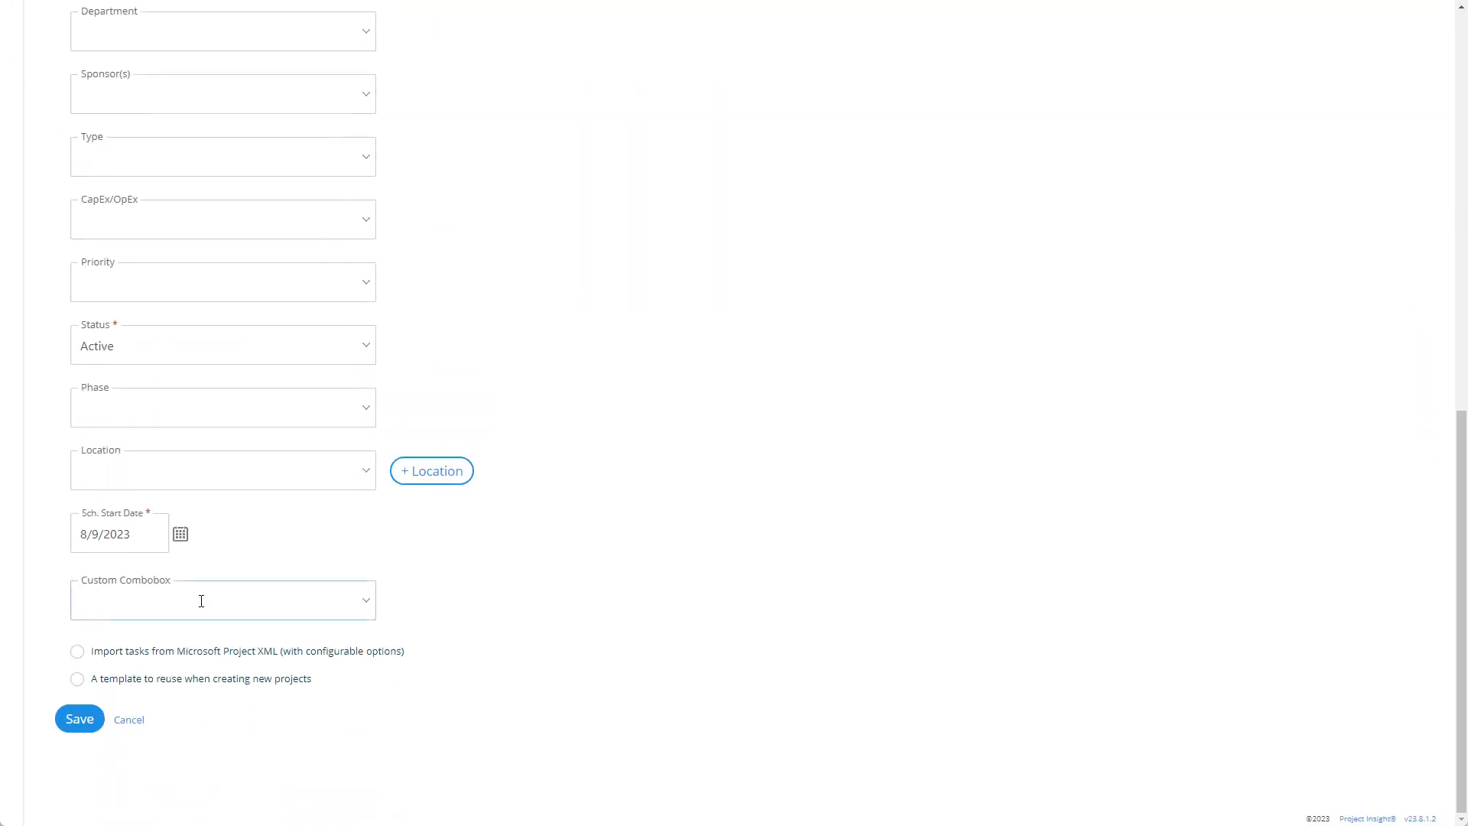
scroll(631, 607, "up", 10)
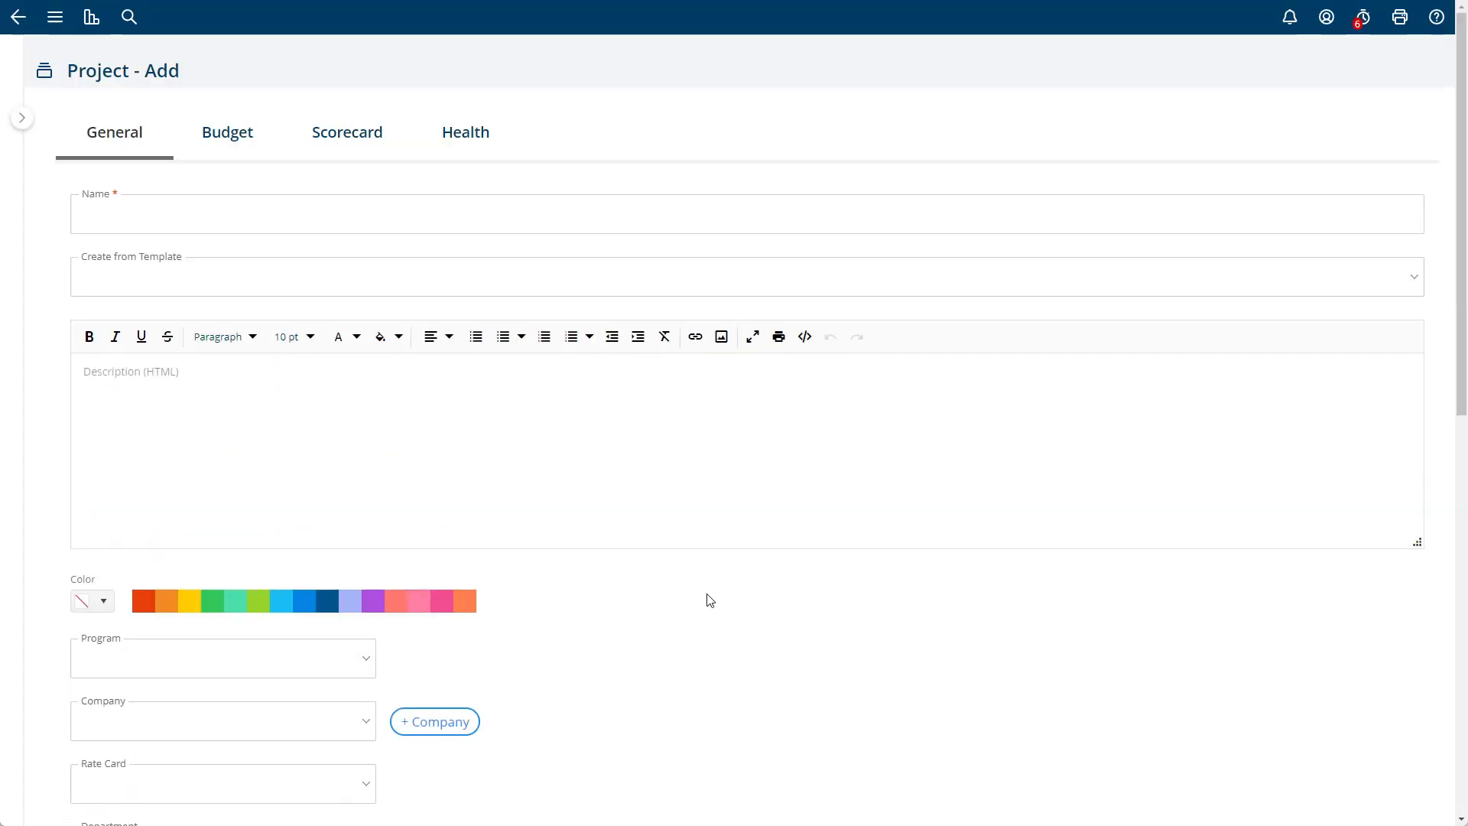
scroll(707, 596, "down", 6)
scroll(702, 651, "down", 3)
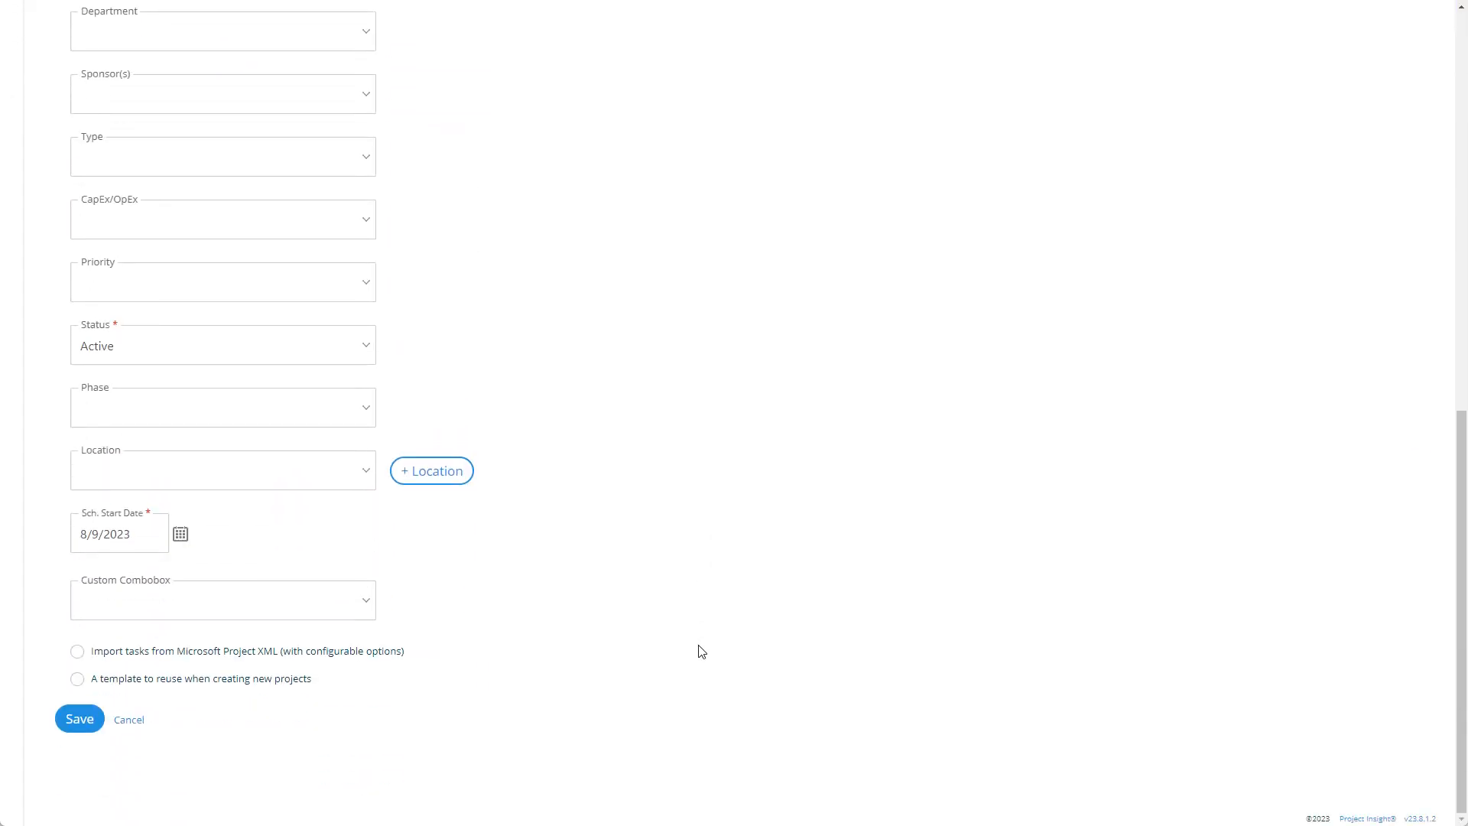
scroll(702, 651, "up", 12)
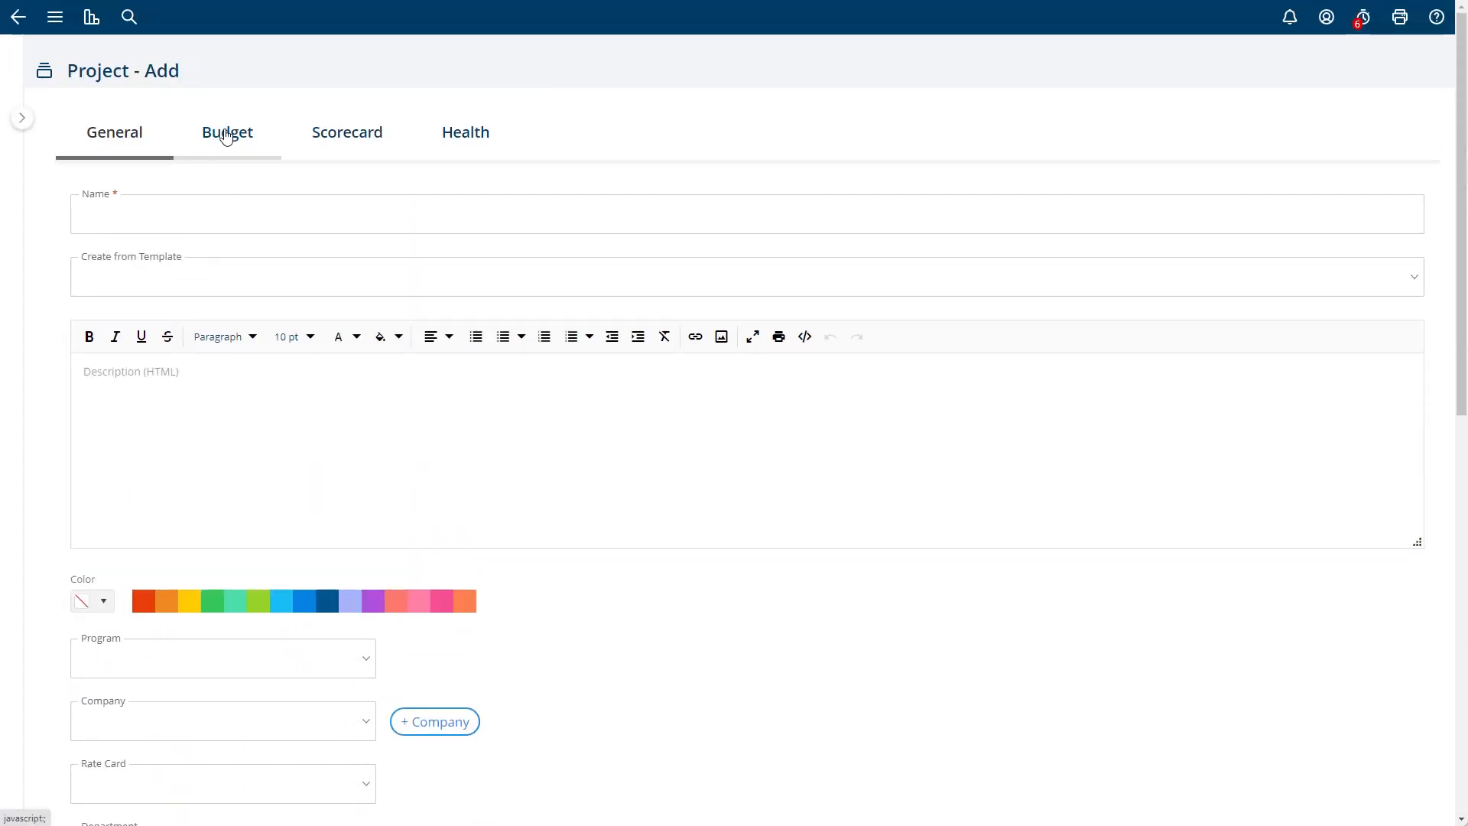
scroll(689, 518, "down", 10)
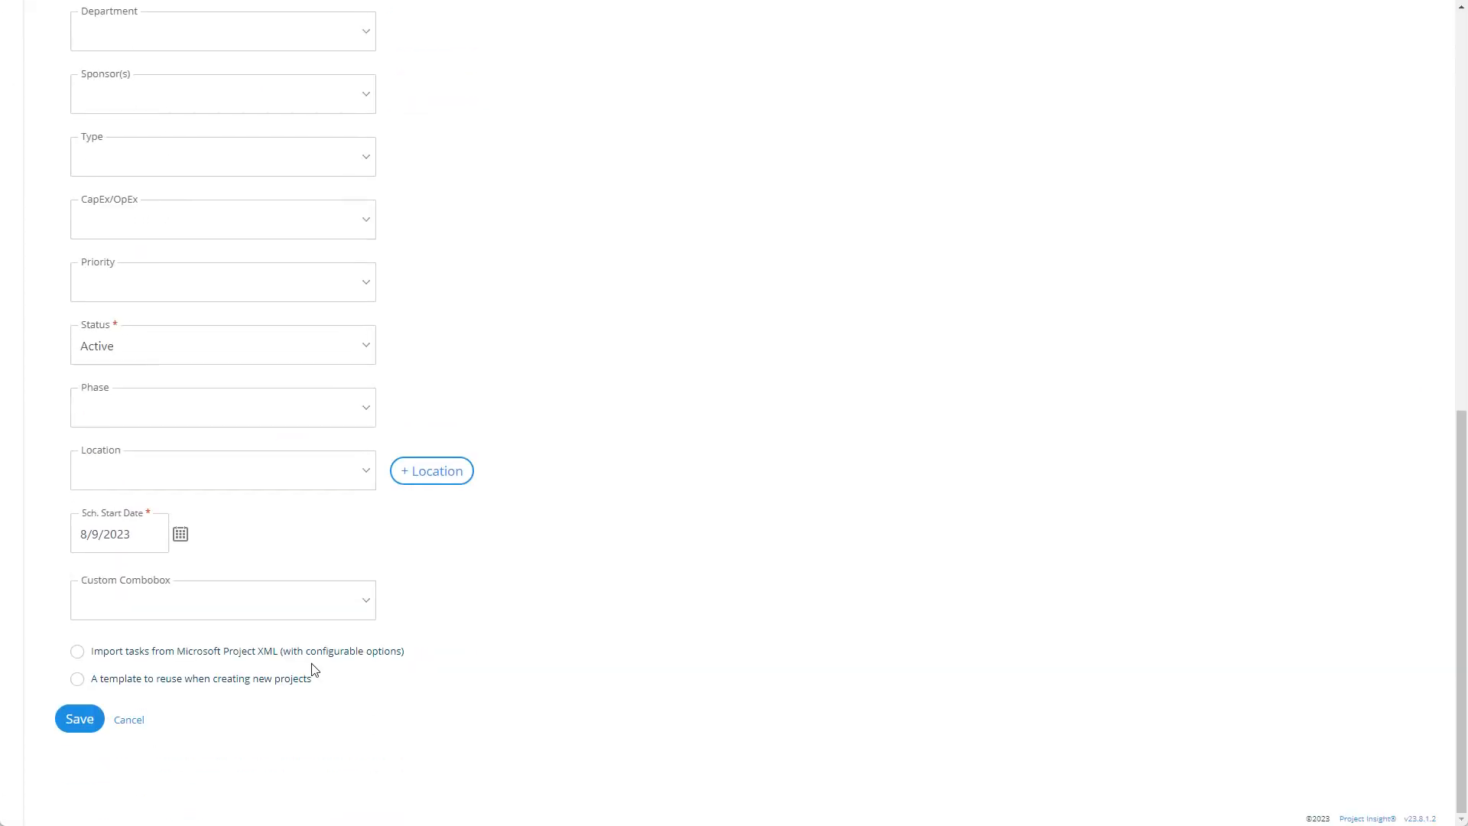
- Cancel the new project and open the layout configuration for project custom fields at the Tab 1 Settings
left_click(129, 720)
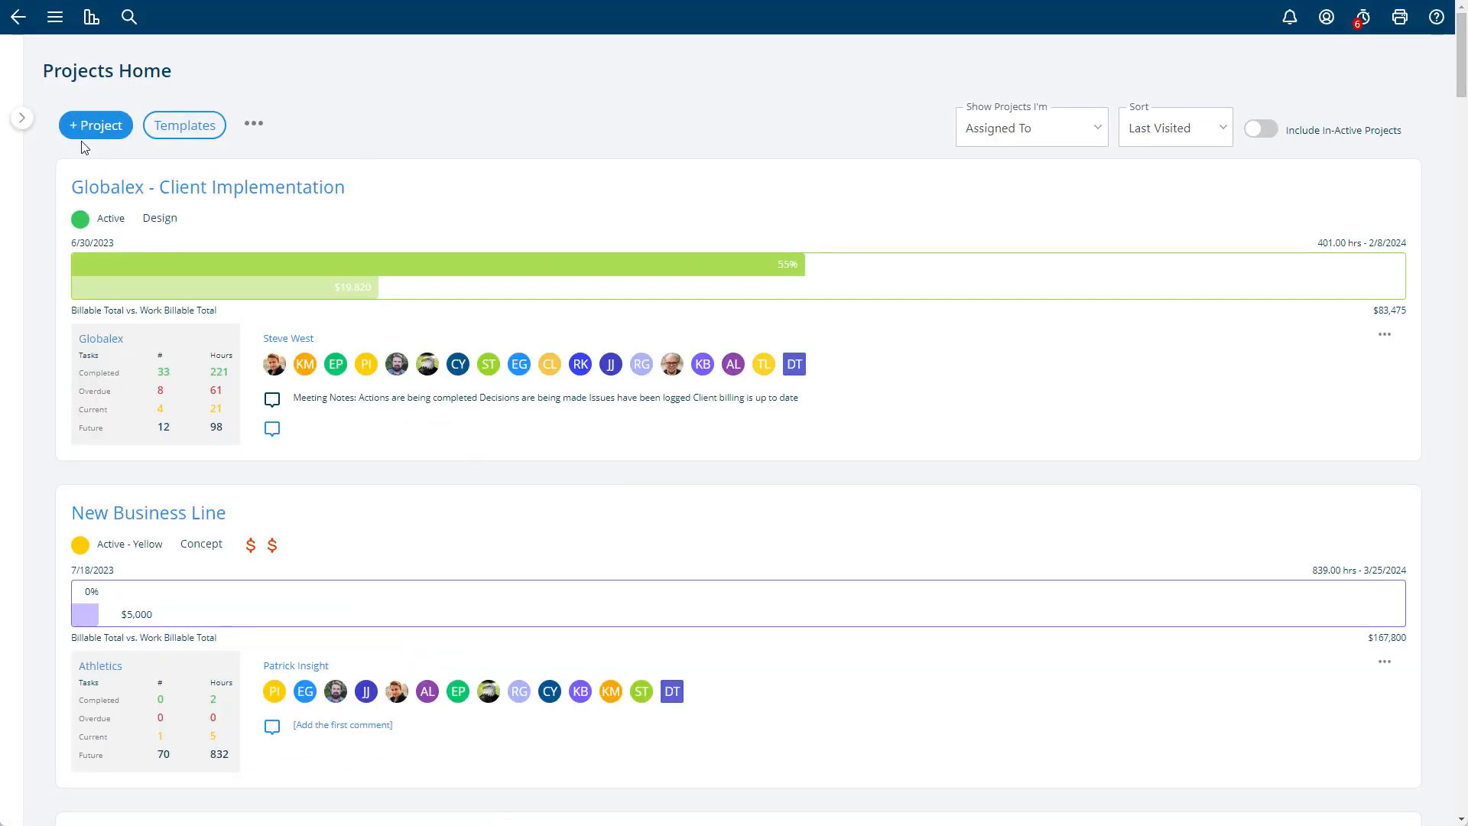
left_click(19, 17)
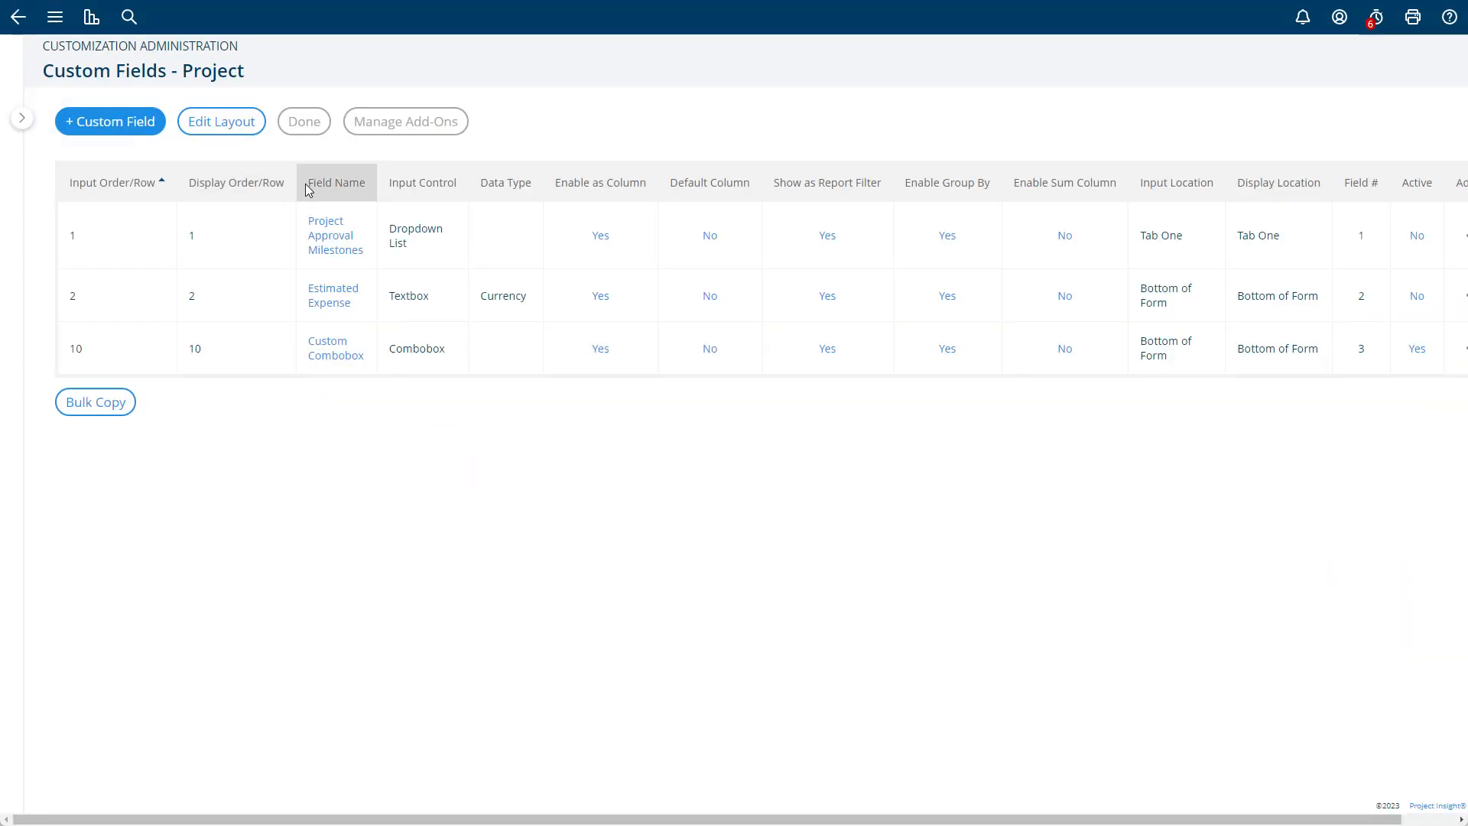
left_click(245, 130)
scroll(416, 321, "down", 3)
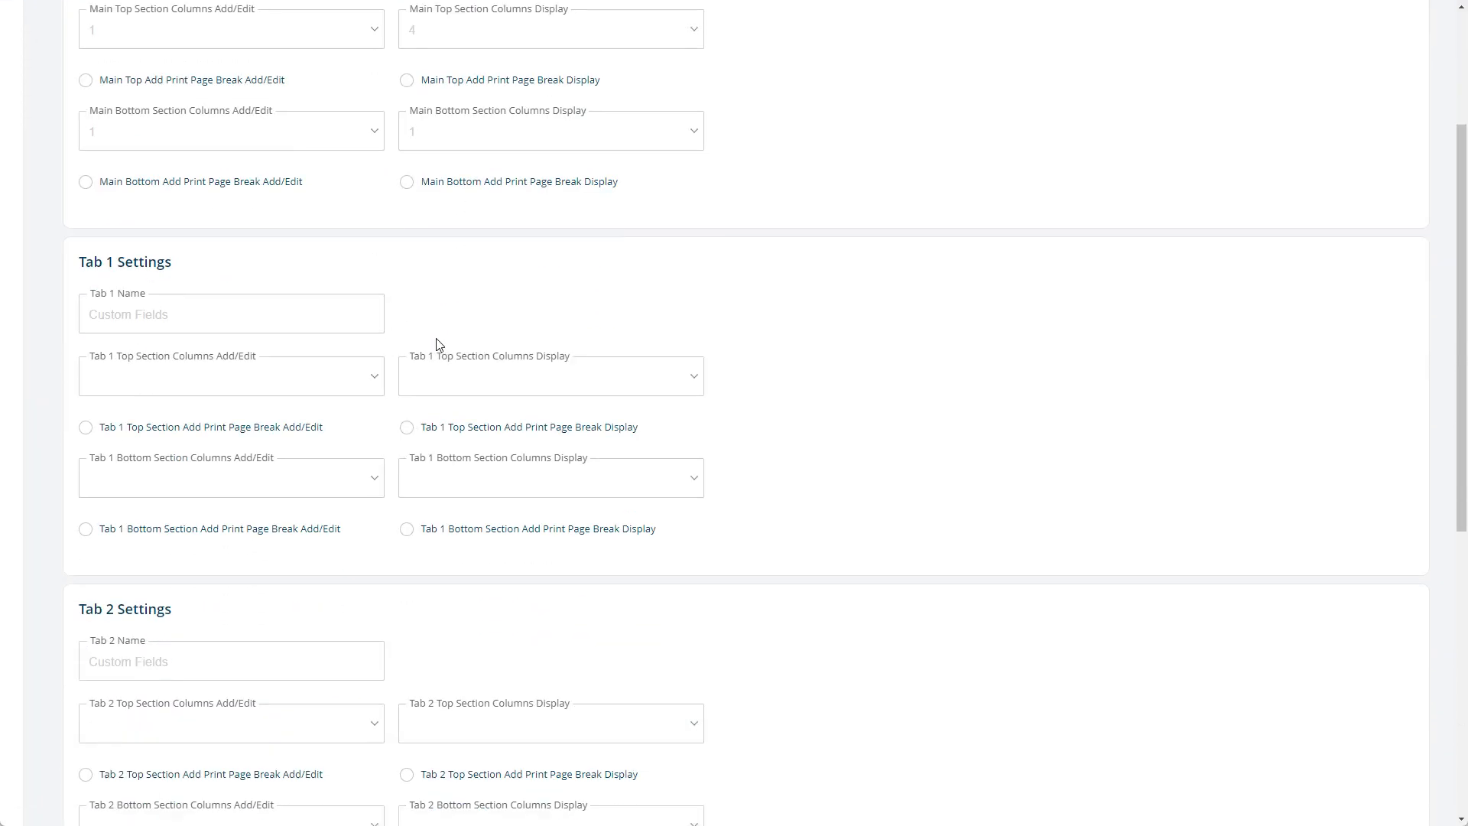
- Try entering a custom Tab 1 Name in the Tab 1 Settings and clear the name again
left_click(182, 306)
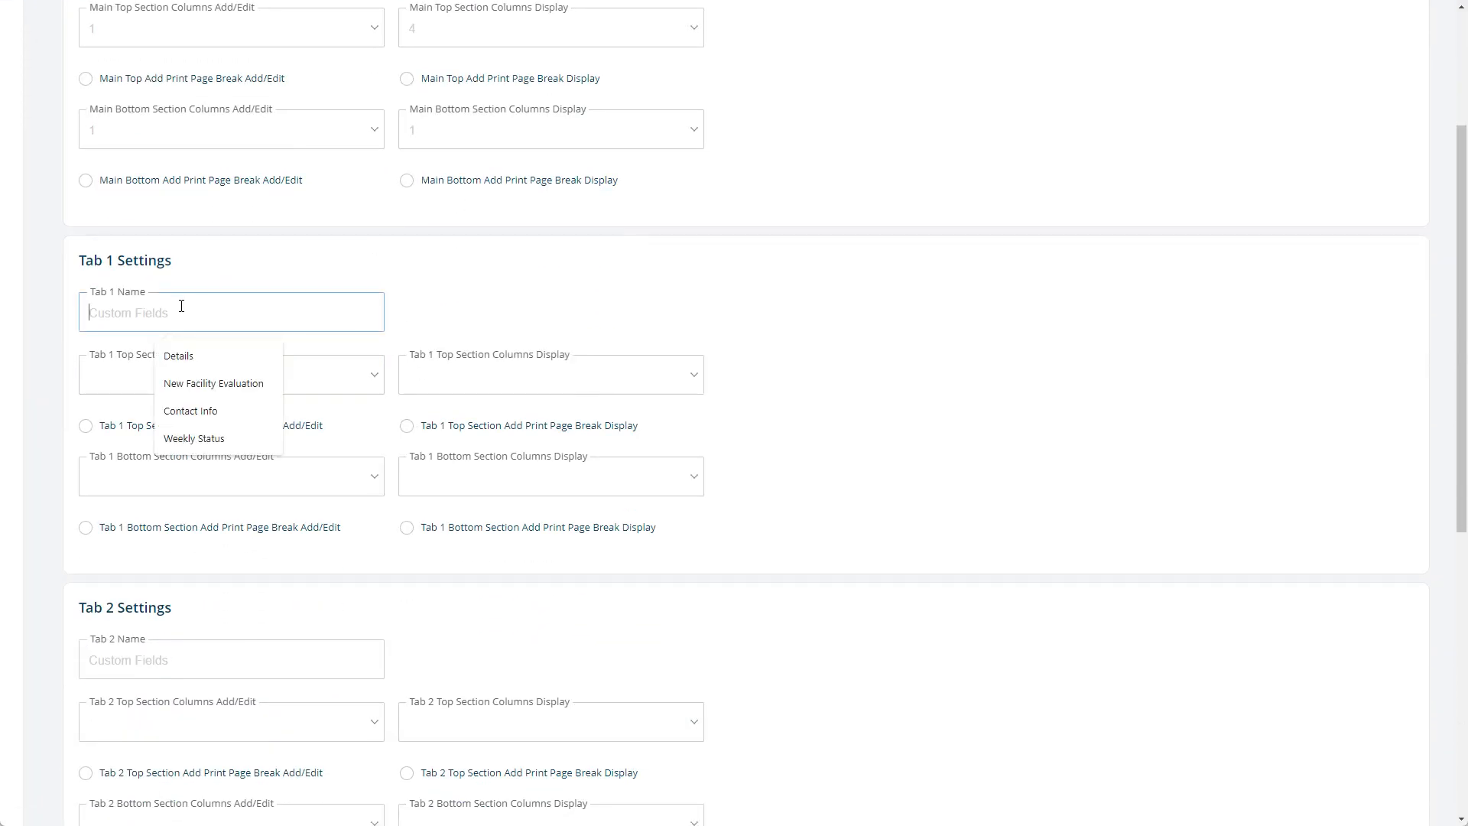
type("M")
key("BackSpace")
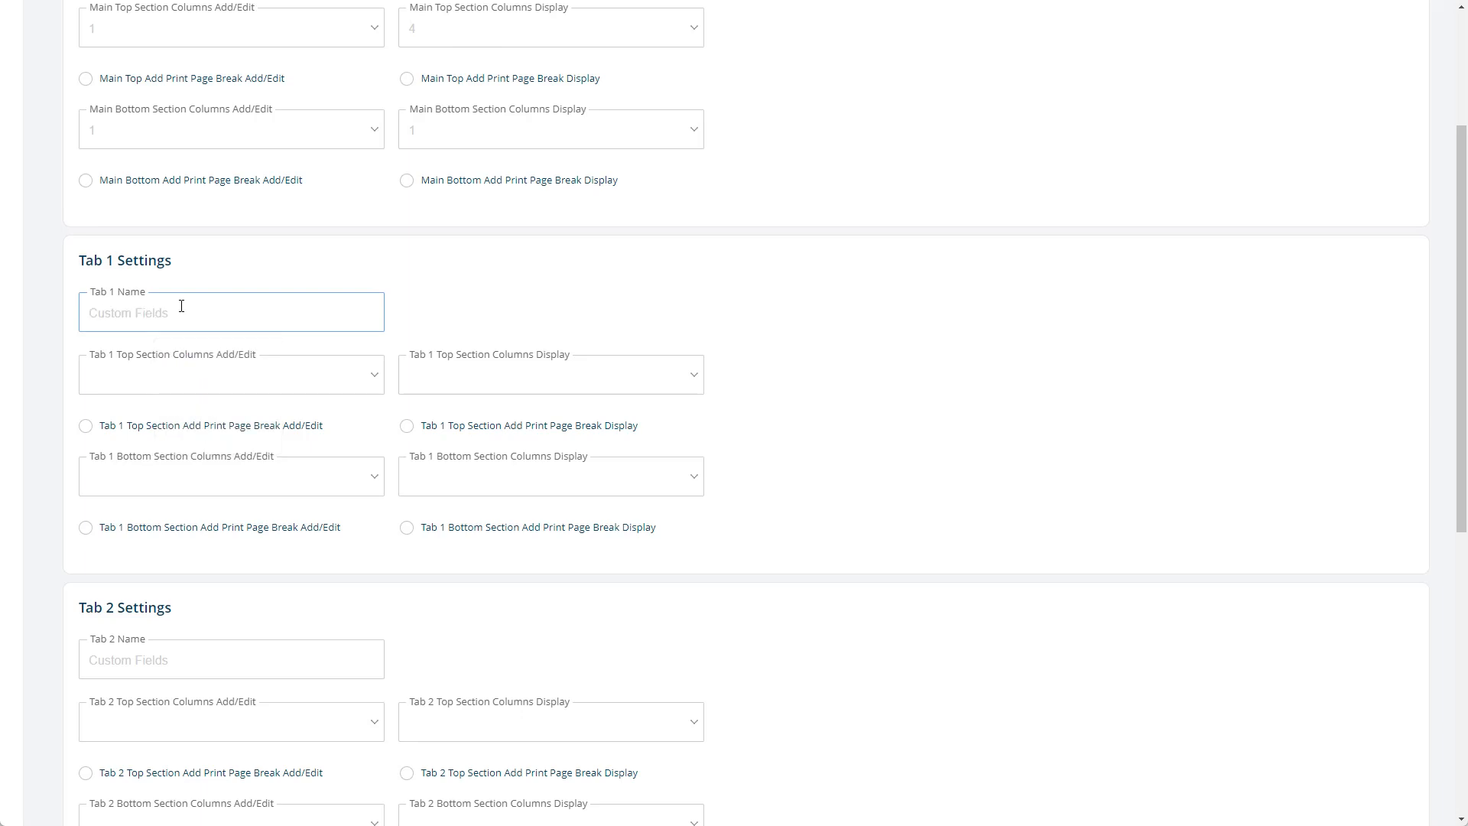
type("B")
key("BackSpace")
type("Extra Info")
left_click_drag(143, 312, 43, 321)
key("BackSpace")
- Look over the rest of the custom field layout settings and return to the project custom fields list
left_click(649, 328)
scroll(649, 328, "down", 8)
scroll(649, 328, "up", 10)
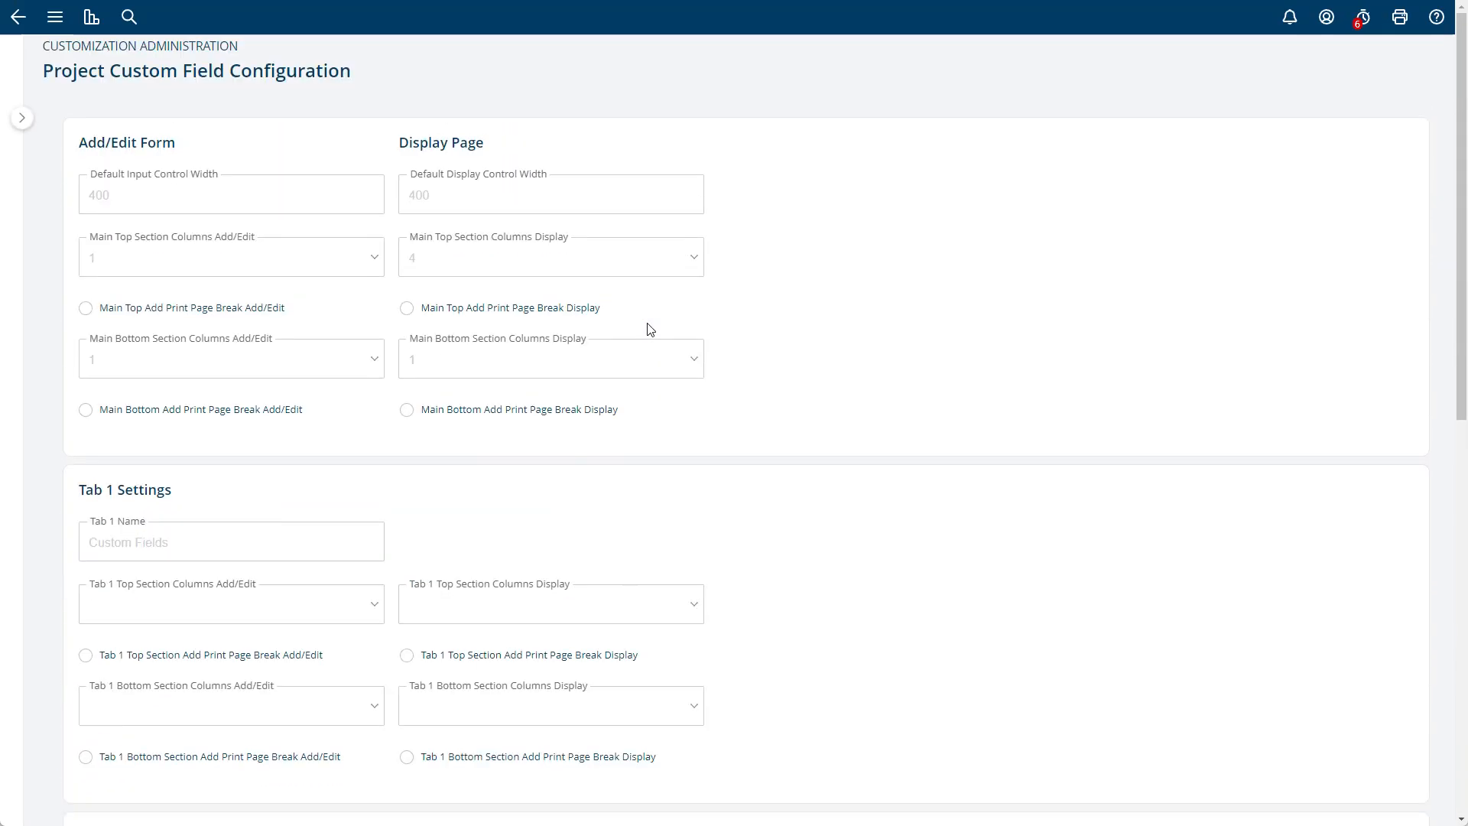
left_click(16, 21)
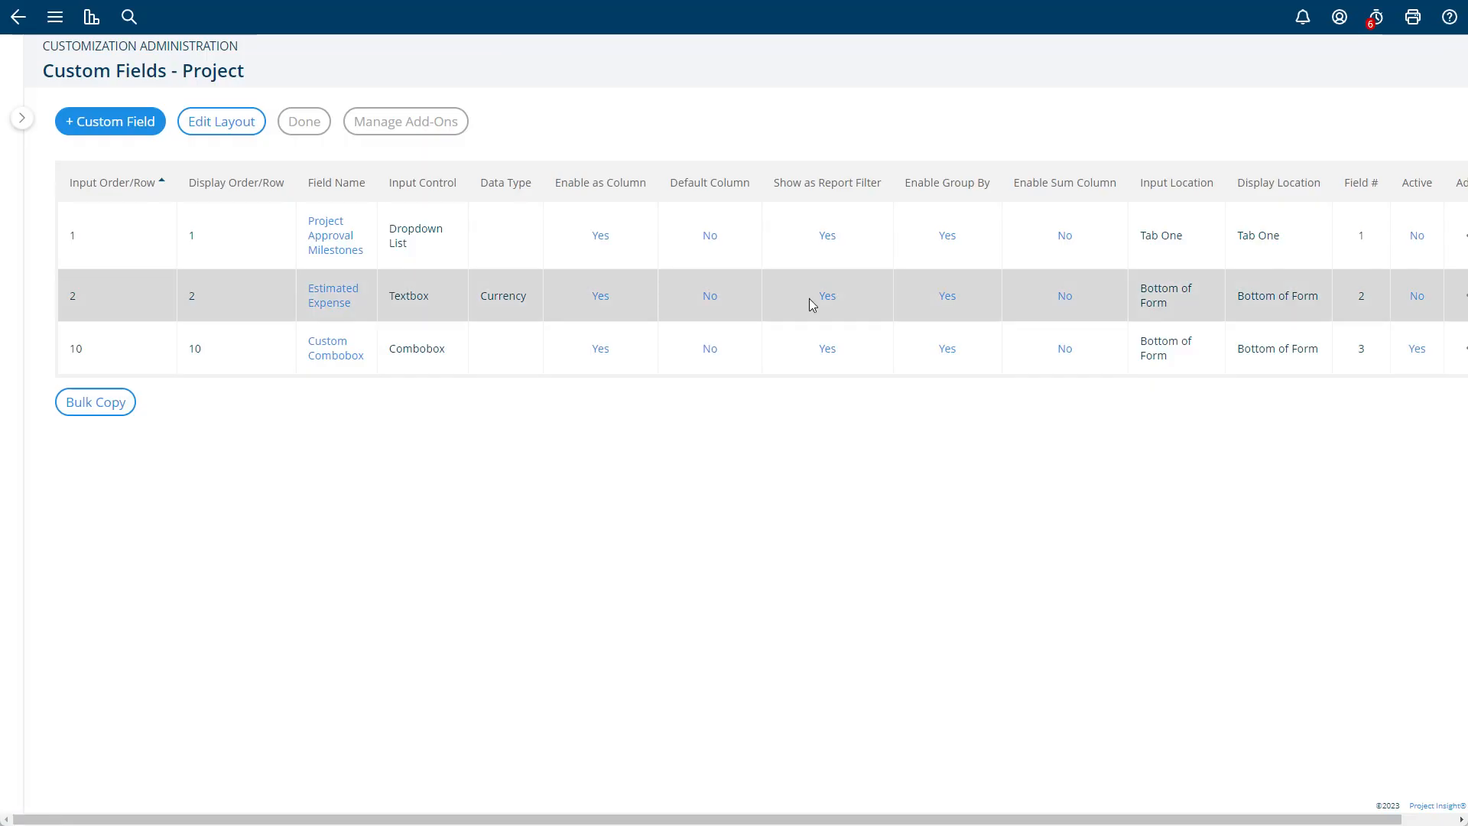